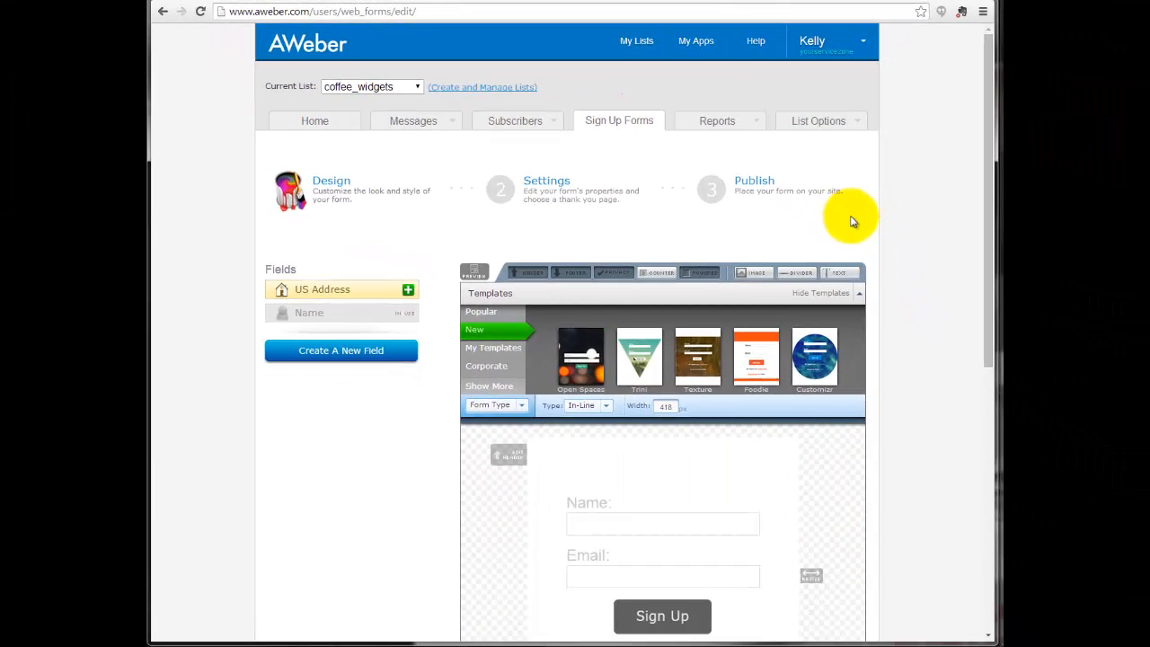
# Load the Open Spaces template in the blue colour variant for the sign-up form.
pyautogui.scroll(-1, 853, 224)
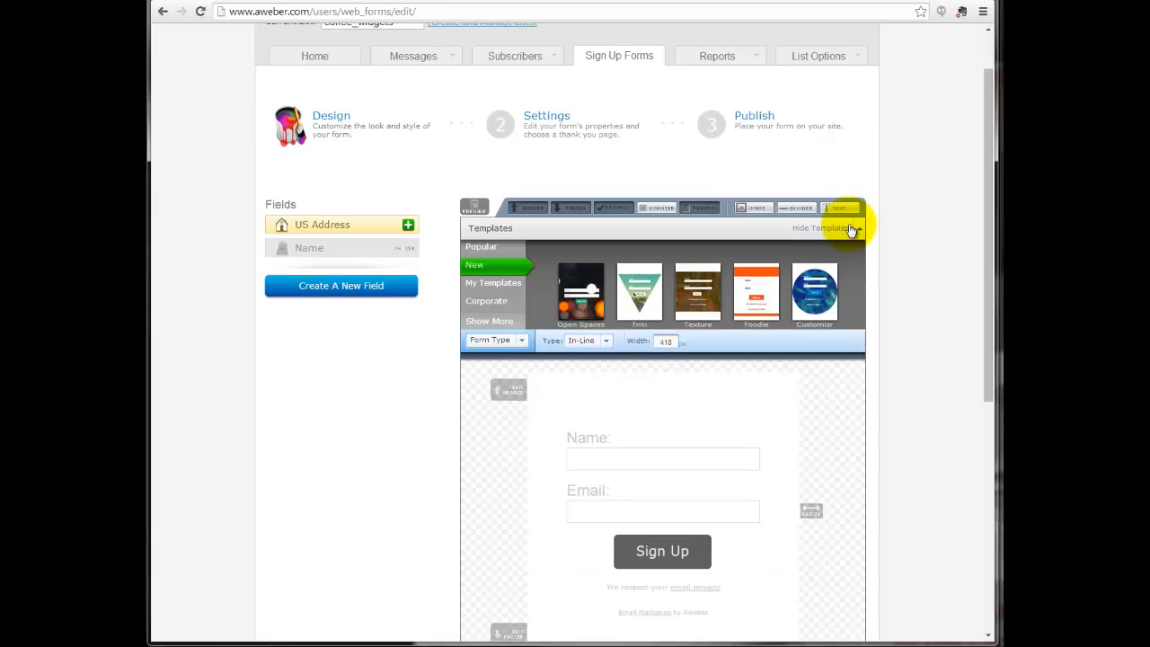
pyautogui.scroll(-1, 873, 219)
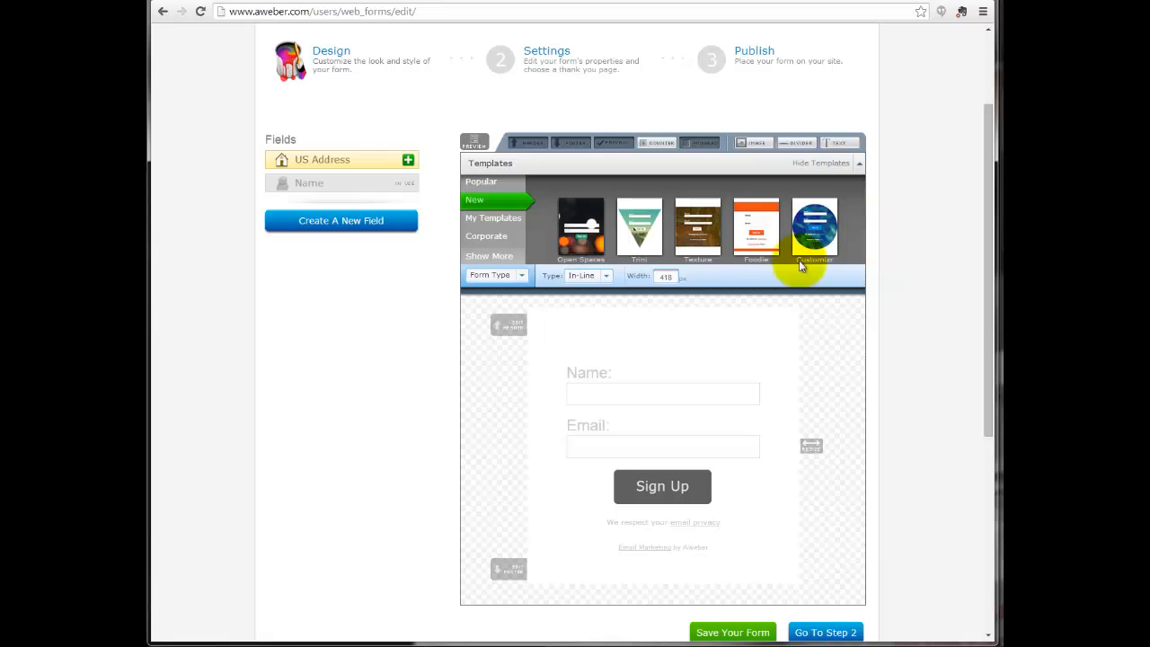
pyautogui.click(581, 229)
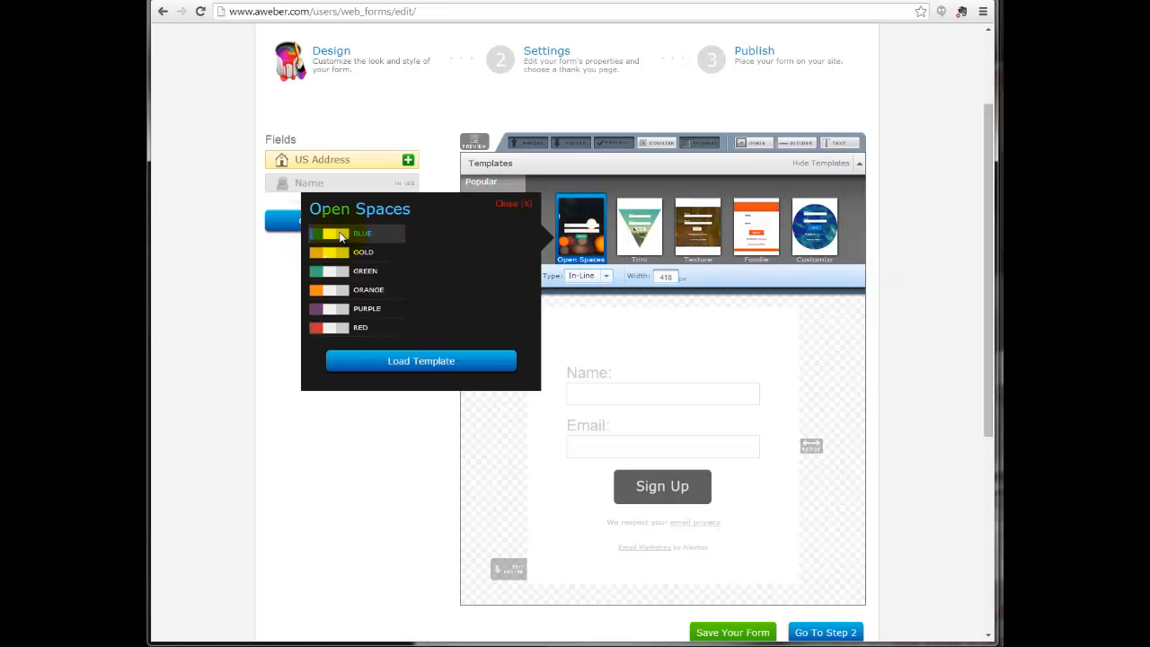
pyautogui.click(436, 422)
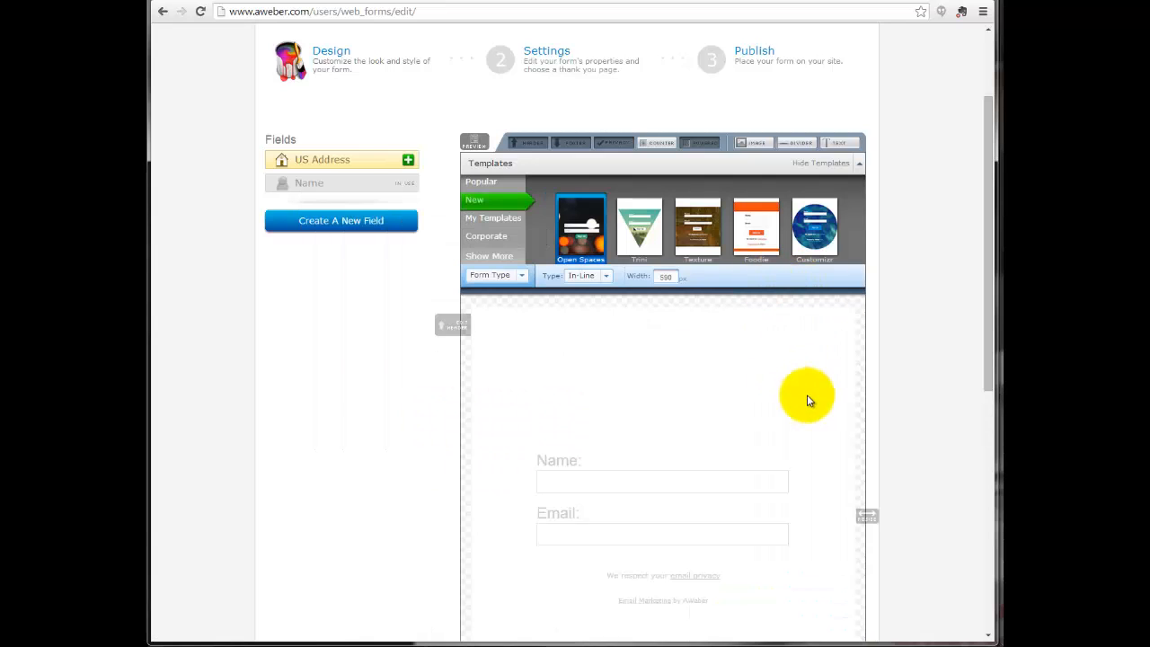
# Look over the loaded form and remove its empty header section.
pyautogui.scroll(-1, 848, 382)
pyautogui.scroll(-2, 848, 382)
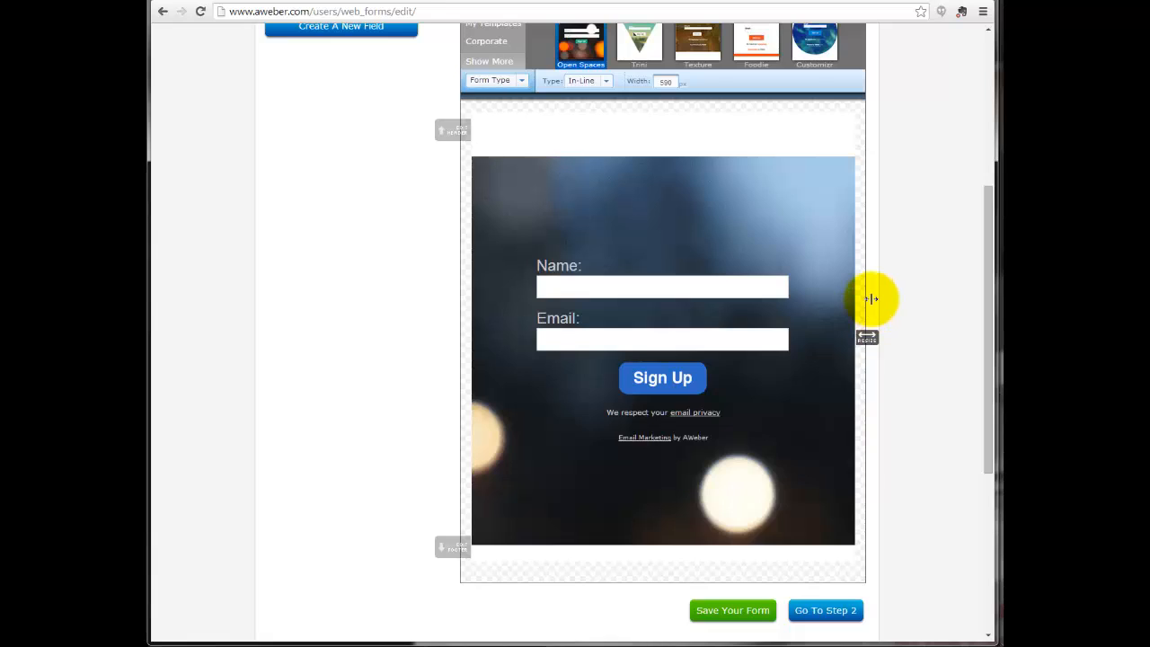
pyautogui.scroll(2, 872, 298)
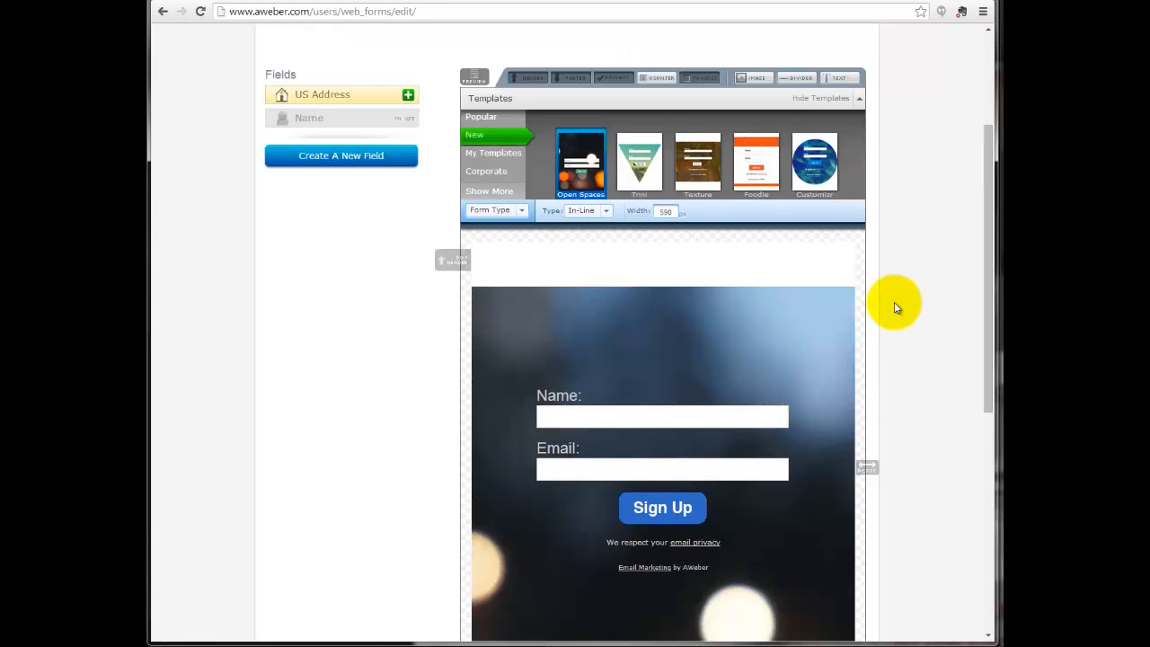
pyautogui.scroll(-1, 895, 308)
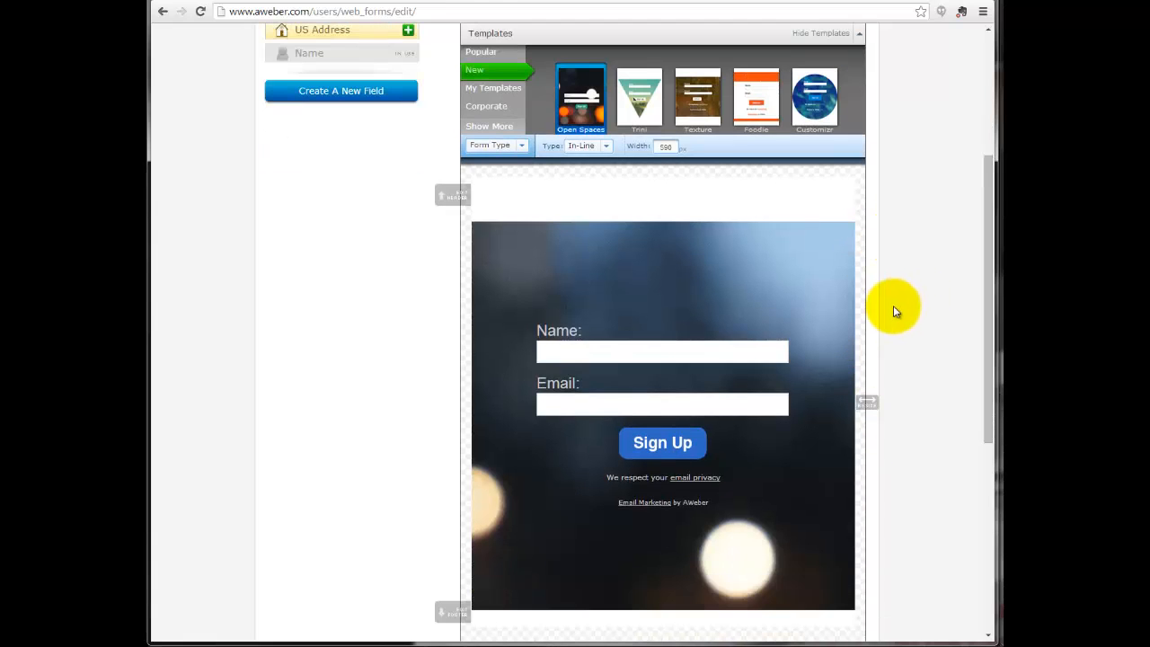
pyautogui.scroll(-3, 879, 253)
pyautogui.scroll(4, 877, 256)
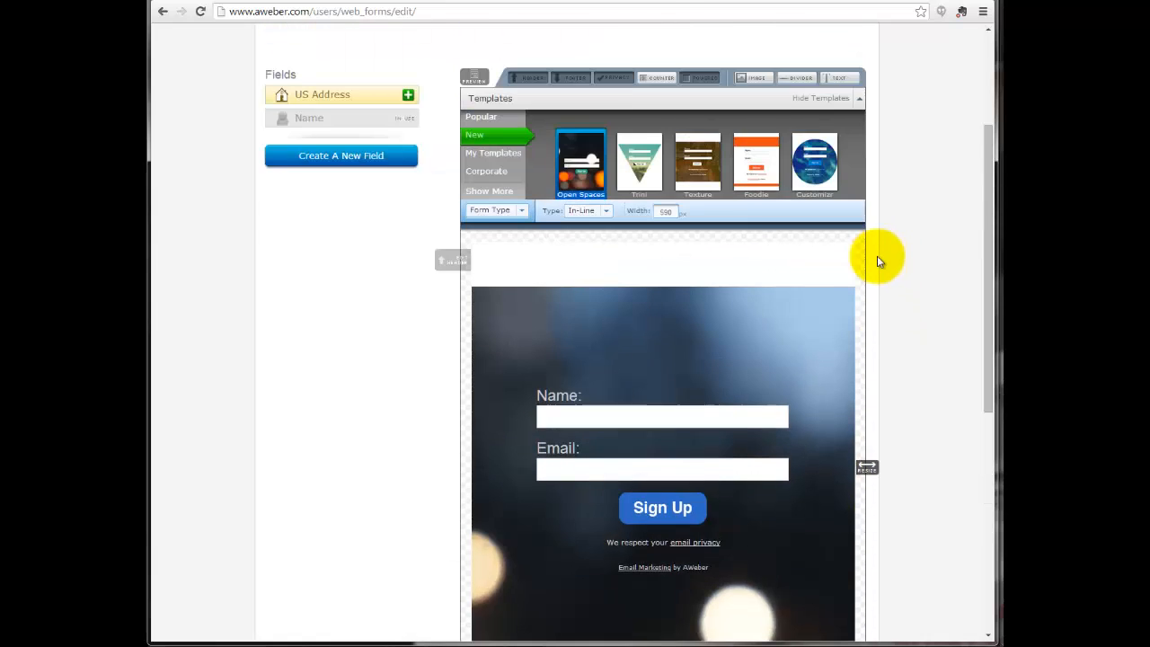
pyautogui.scroll(1, 877, 255)
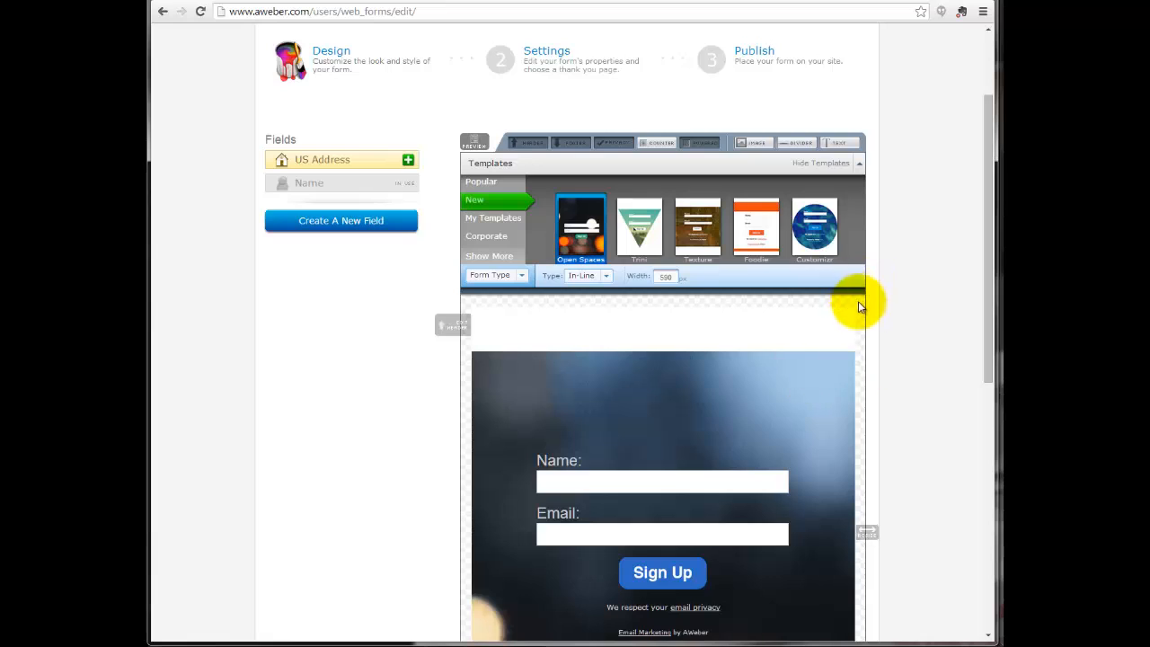
pyautogui.moveTo(848, 313)
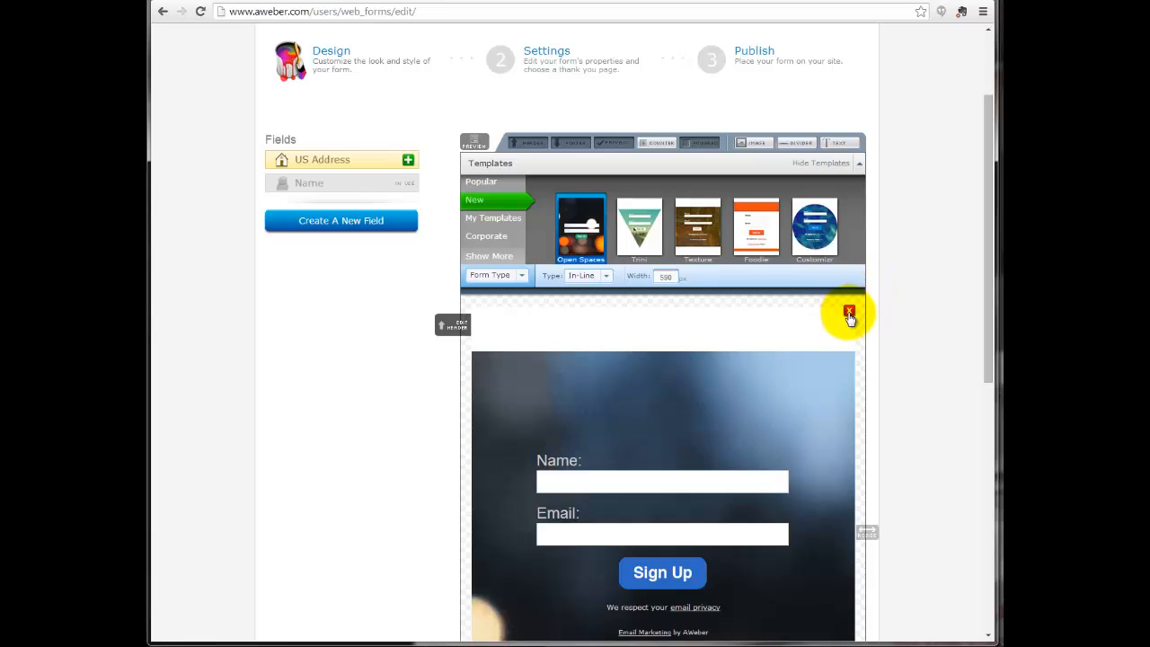
pyautogui.click(849, 315)
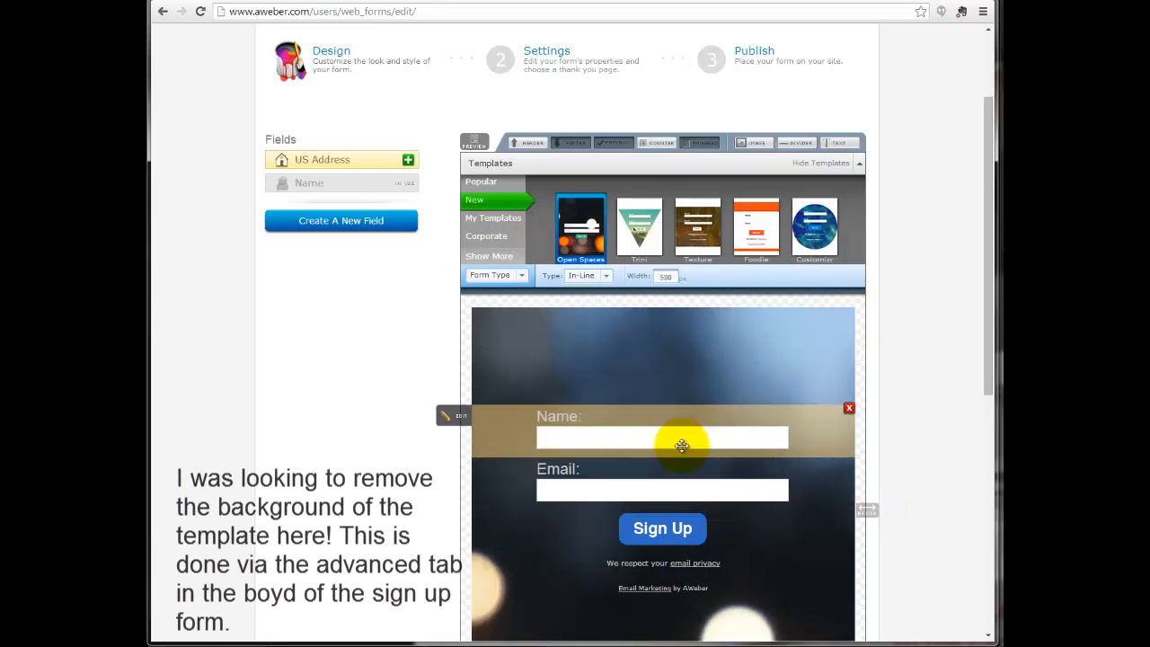
# Remove the Privacy Policy element below the Sign Up button.
pyautogui.click(801, 557)
pyautogui.scroll(-2, 799, 565)
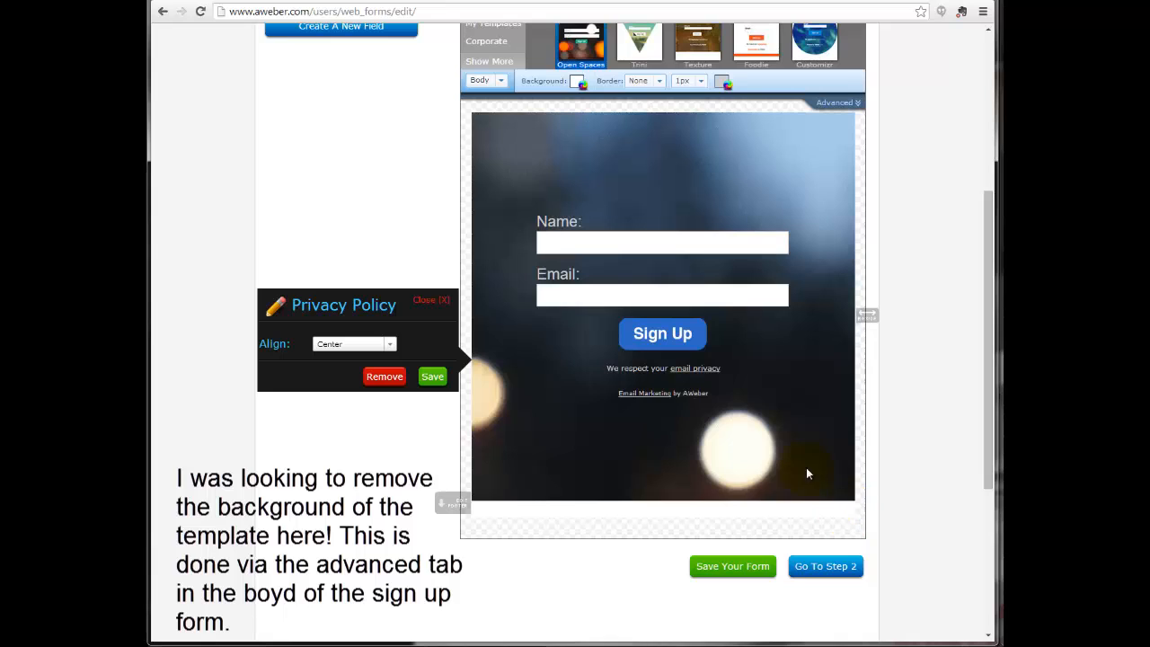
pyautogui.click(385, 377)
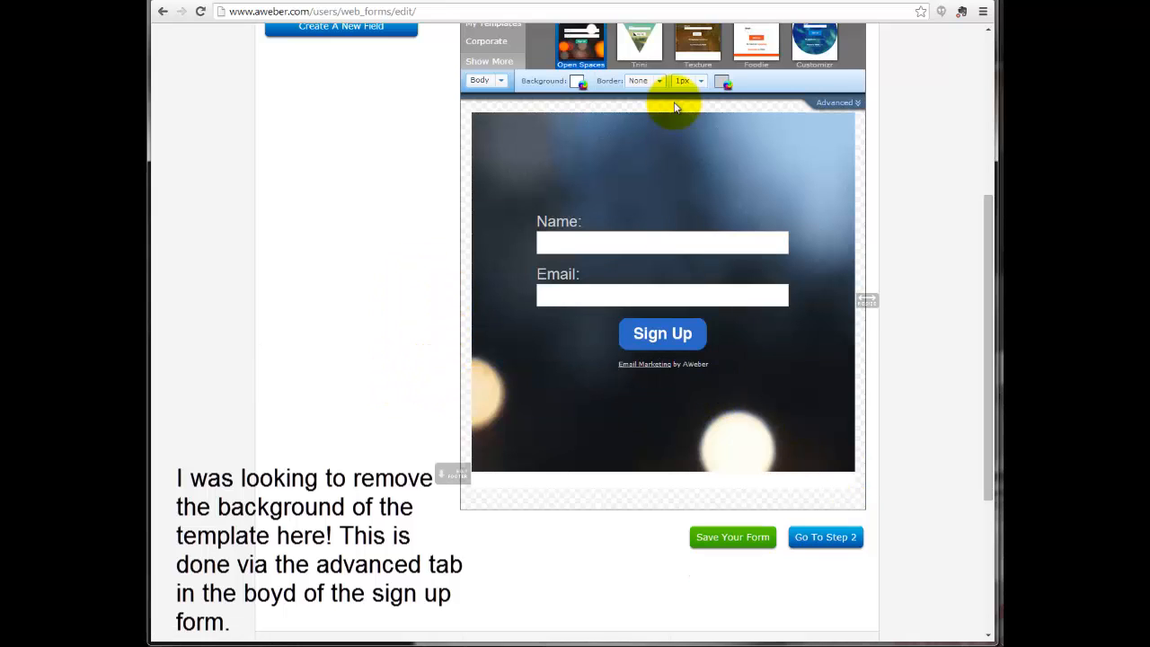
# Browse more new templates and the full template category list, and return to the New templates.
pyautogui.scroll(3, 665, 107)
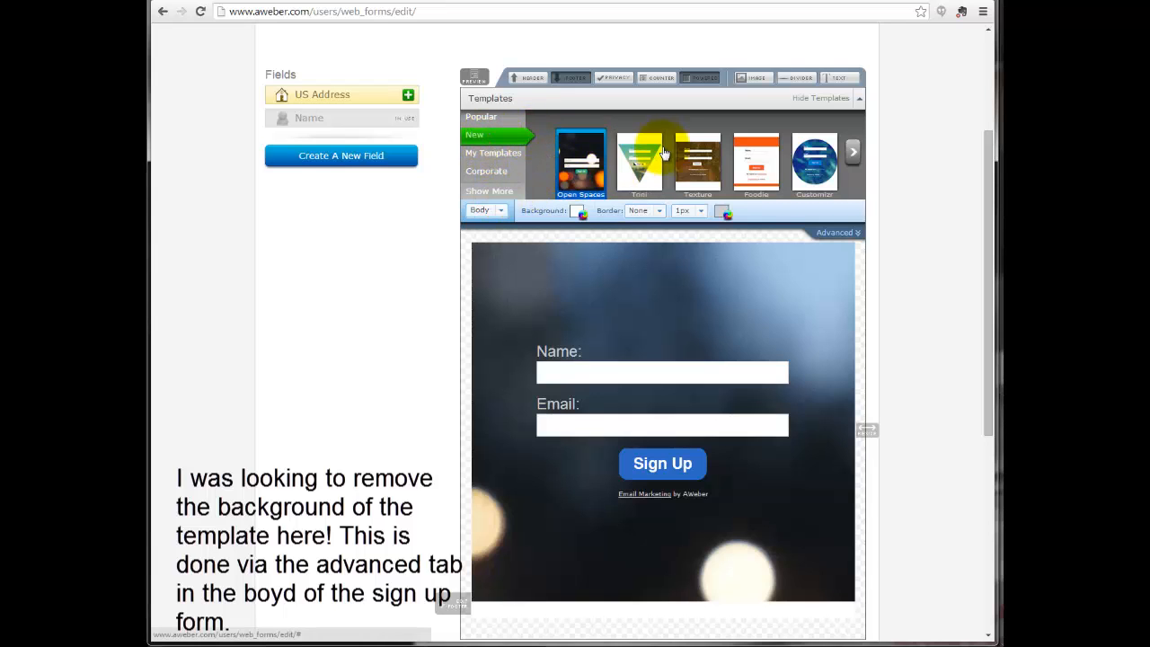
pyautogui.click(854, 155)
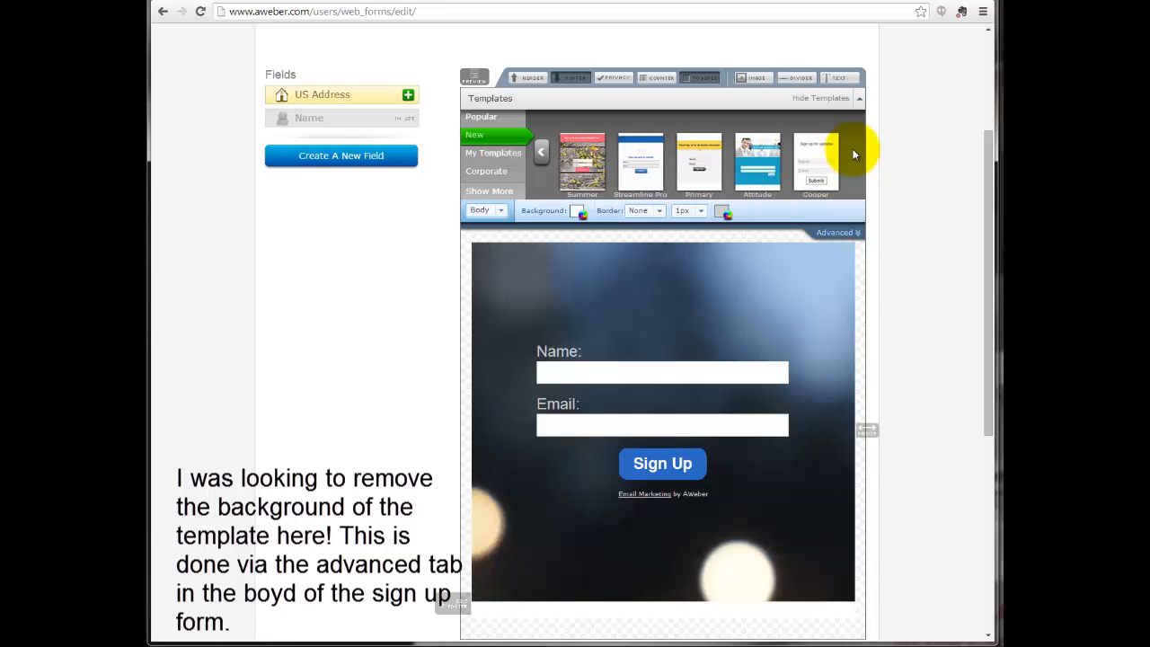
pyautogui.click(493, 191)
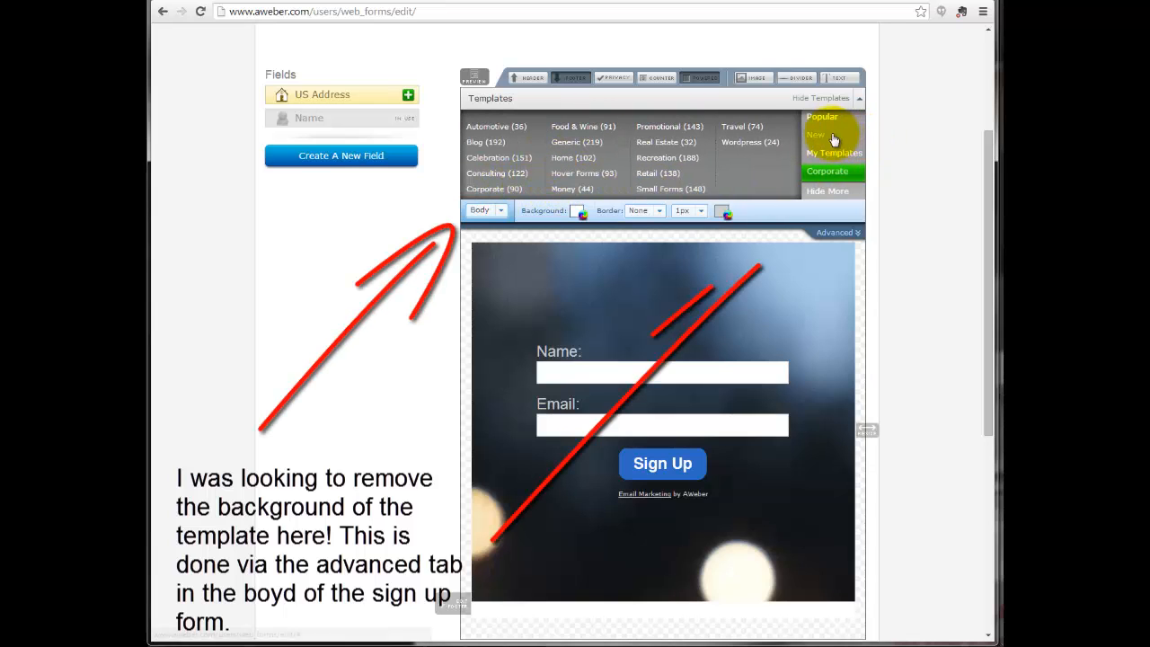
pyautogui.click(809, 137)
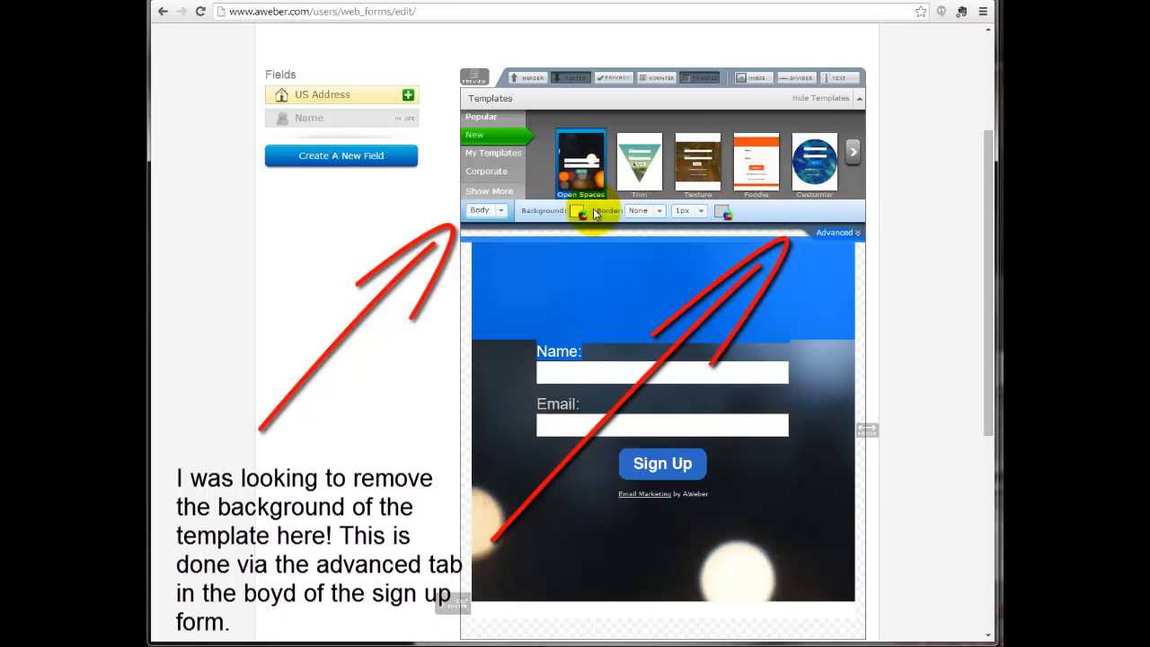
# Clear the background image URL in the form body's advanced settings and collapse those settings.
pyautogui.click(820, 231)
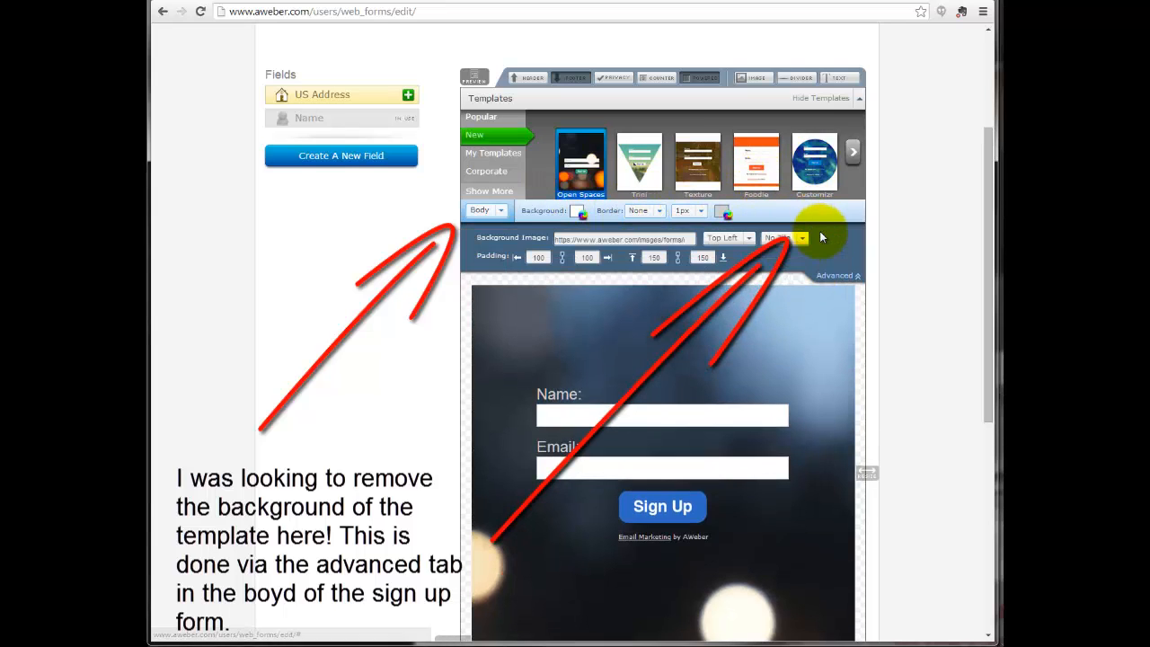
pyautogui.click(680, 238)
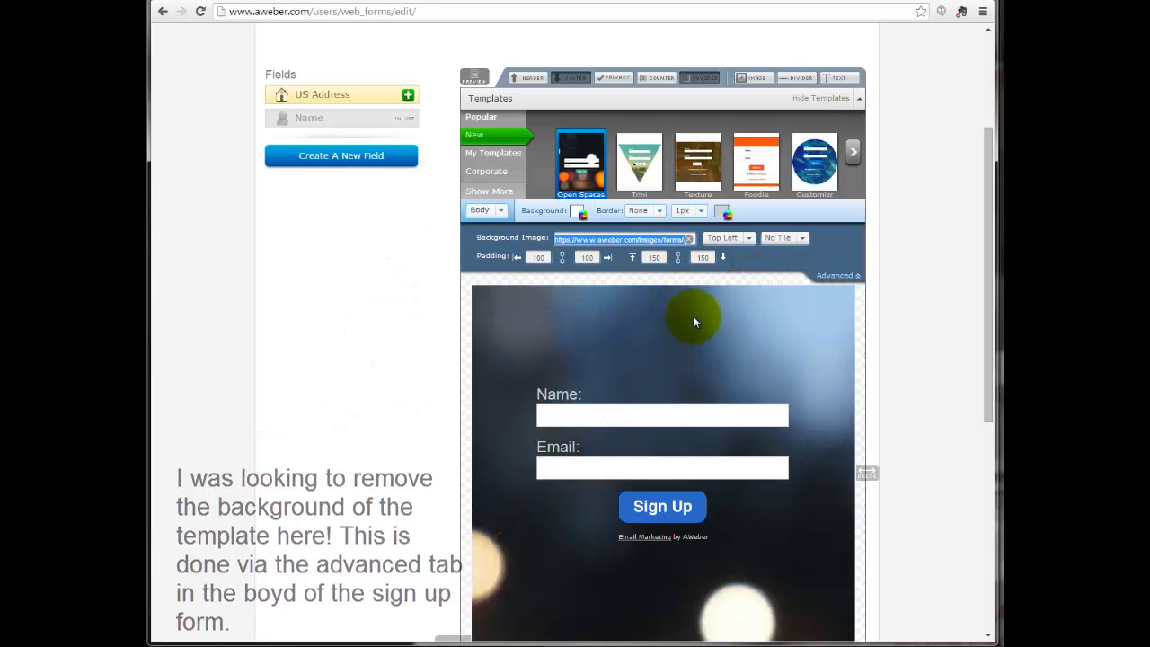
pyautogui.press('BackSpace')
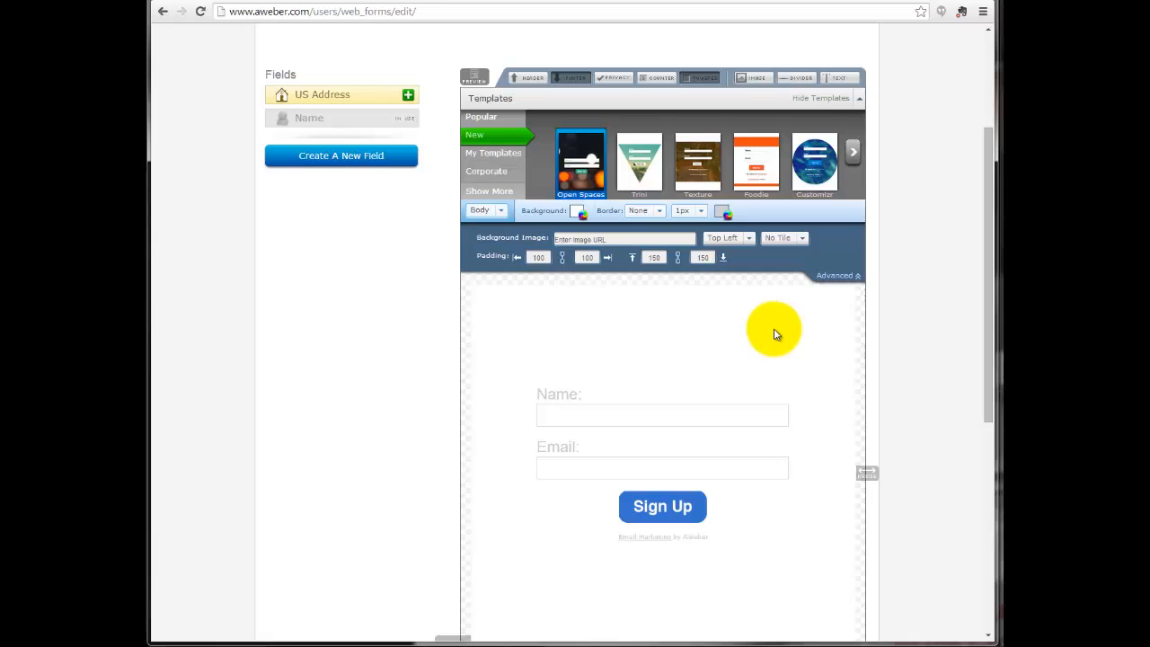
pyautogui.scroll(3, 843, 359)
pyautogui.scroll(-3, 910, 359)
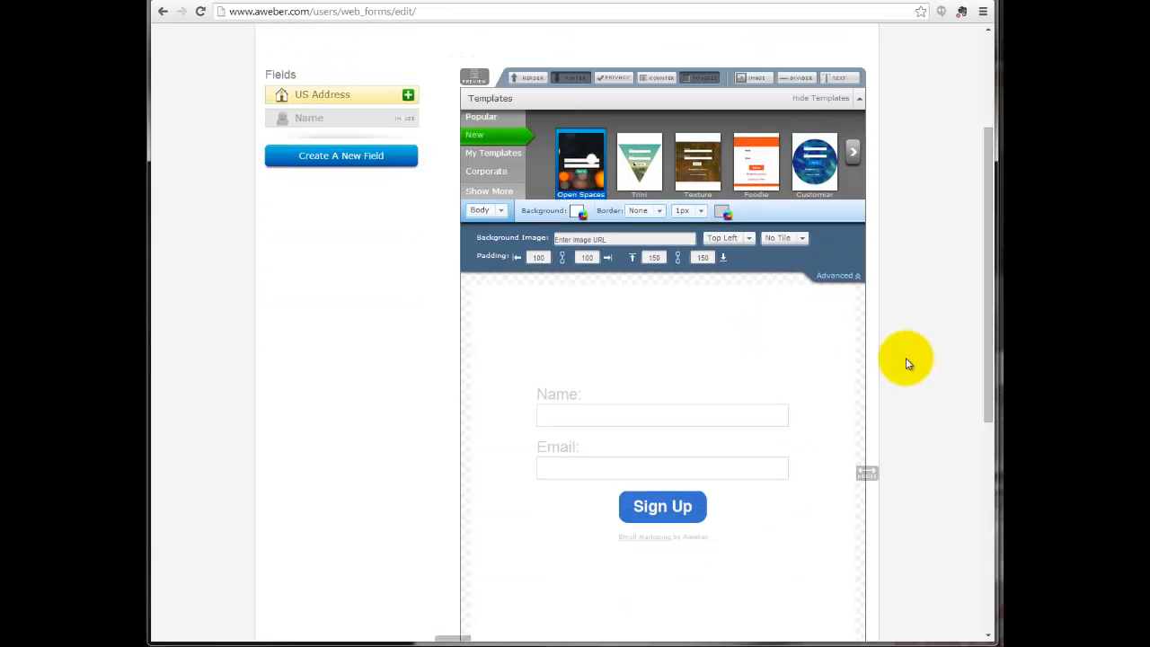
pyautogui.click(850, 278)
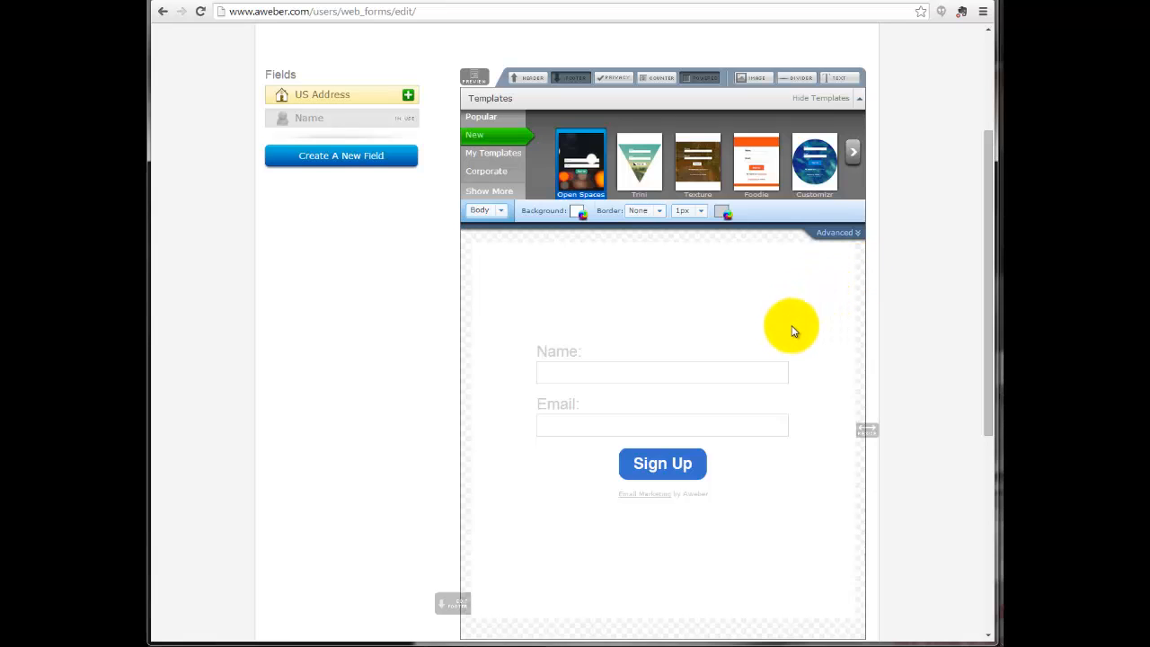
# Try the First & Last Name option for the Name field, restore Full Name, and review the inputs' advanced styling.
pyautogui.click(713, 363)
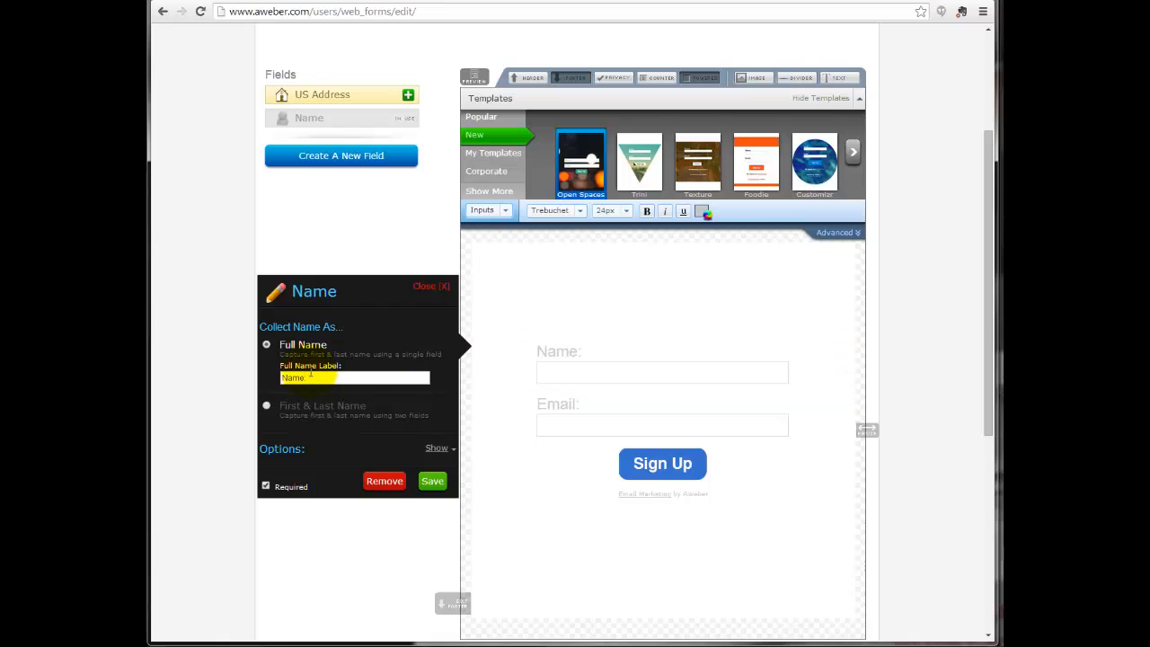
pyautogui.click(264, 406)
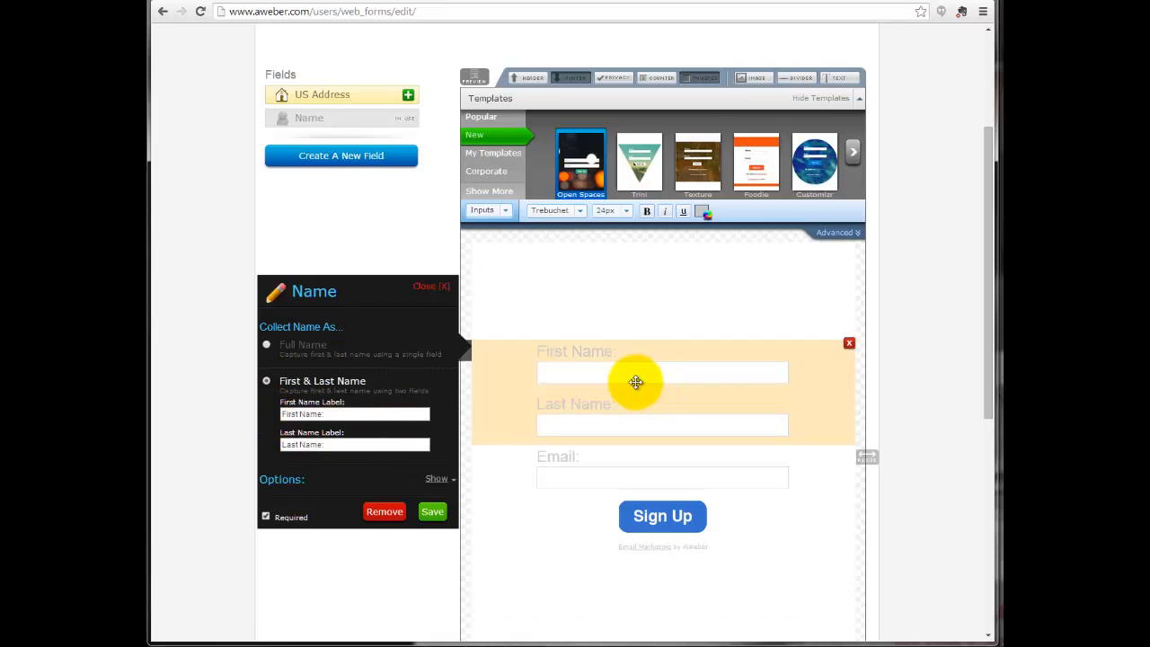
pyautogui.click(266, 345)
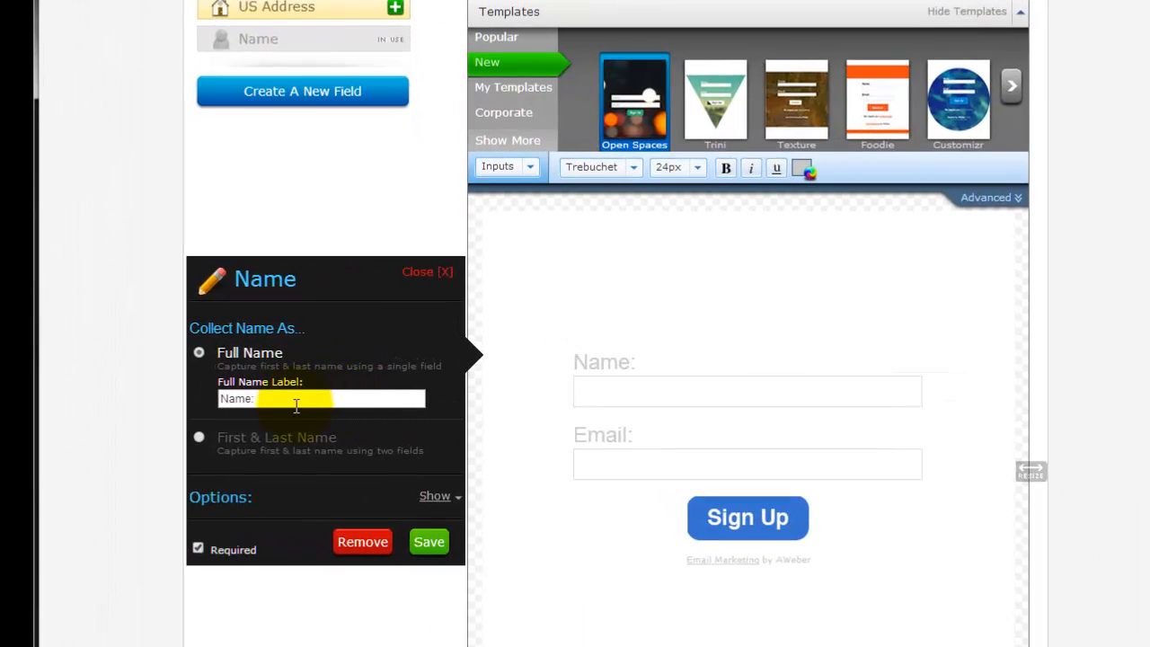
pyautogui.click(434, 497)
pyautogui.click(436, 497)
pyautogui.click(425, 277)
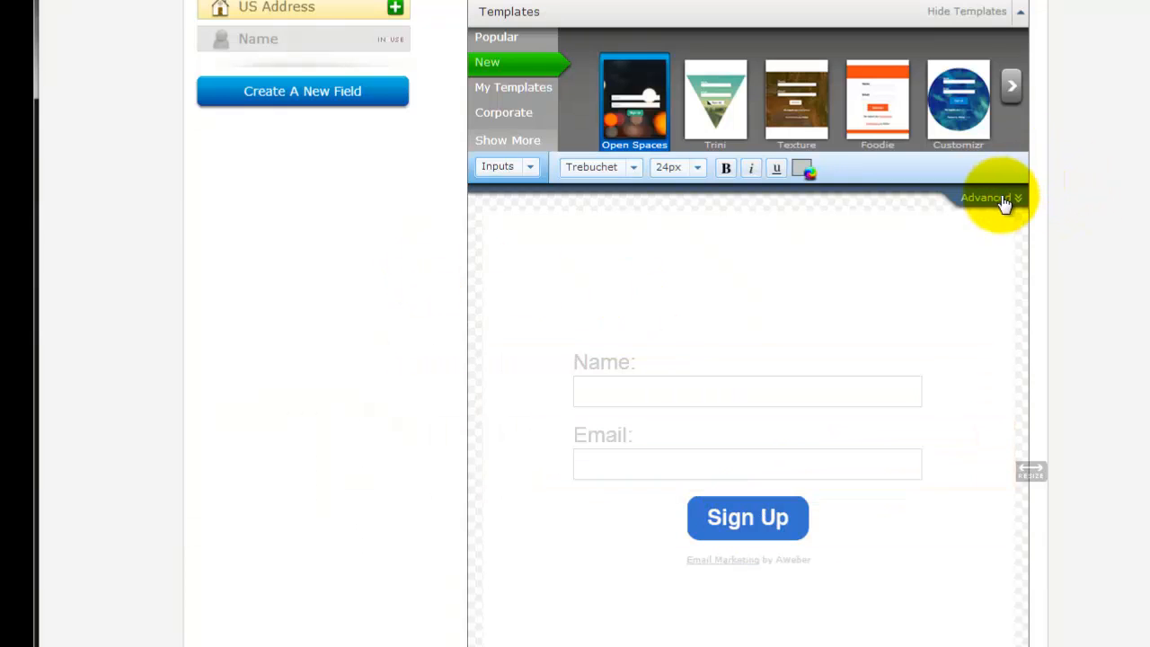
pyautogui.click(996, 197)
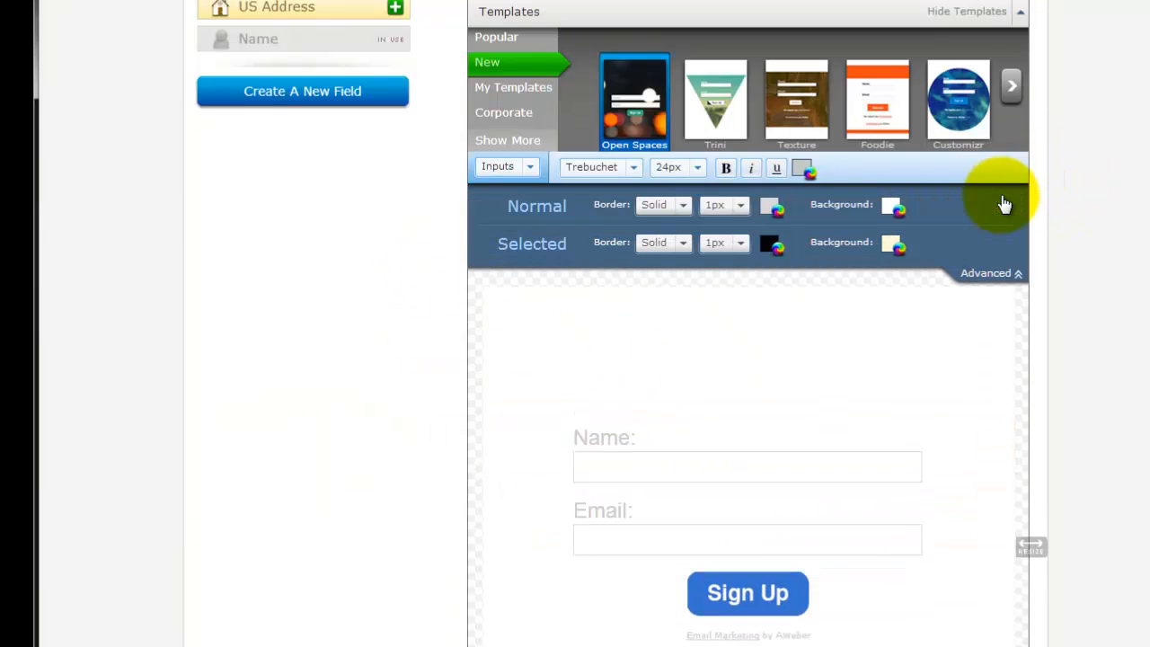
pyautogui.click(992, 273)
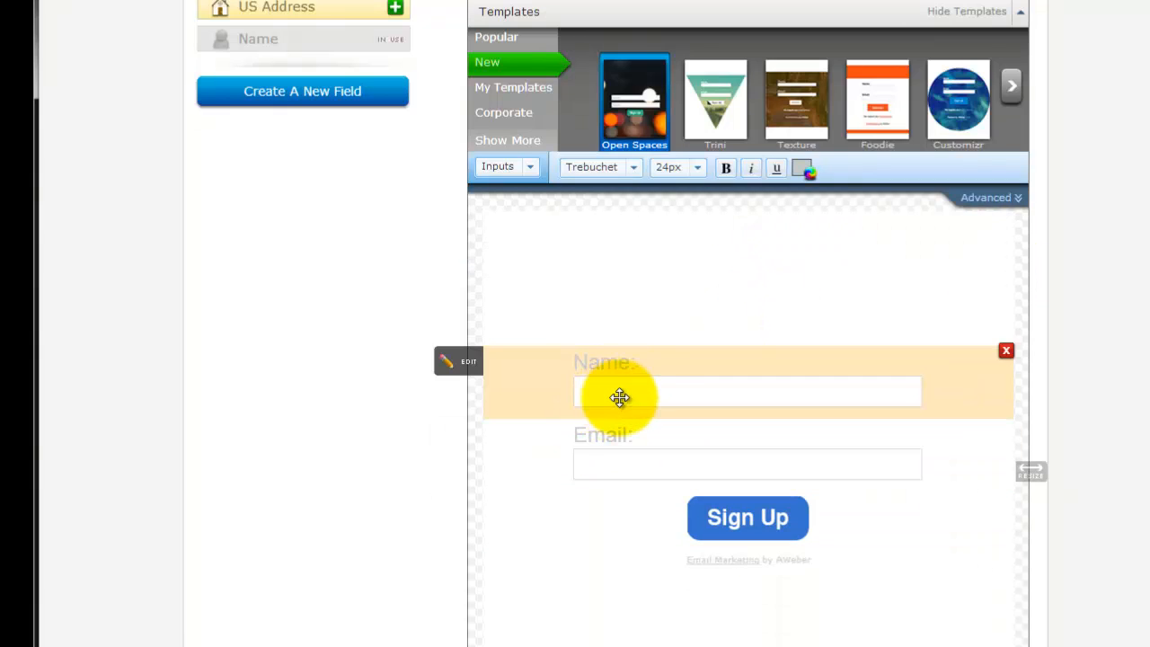
# Replace the submit button's image with the download.png image URL from yourservicezone.net in its advanced settings.
pyautogui.click(780, 518)
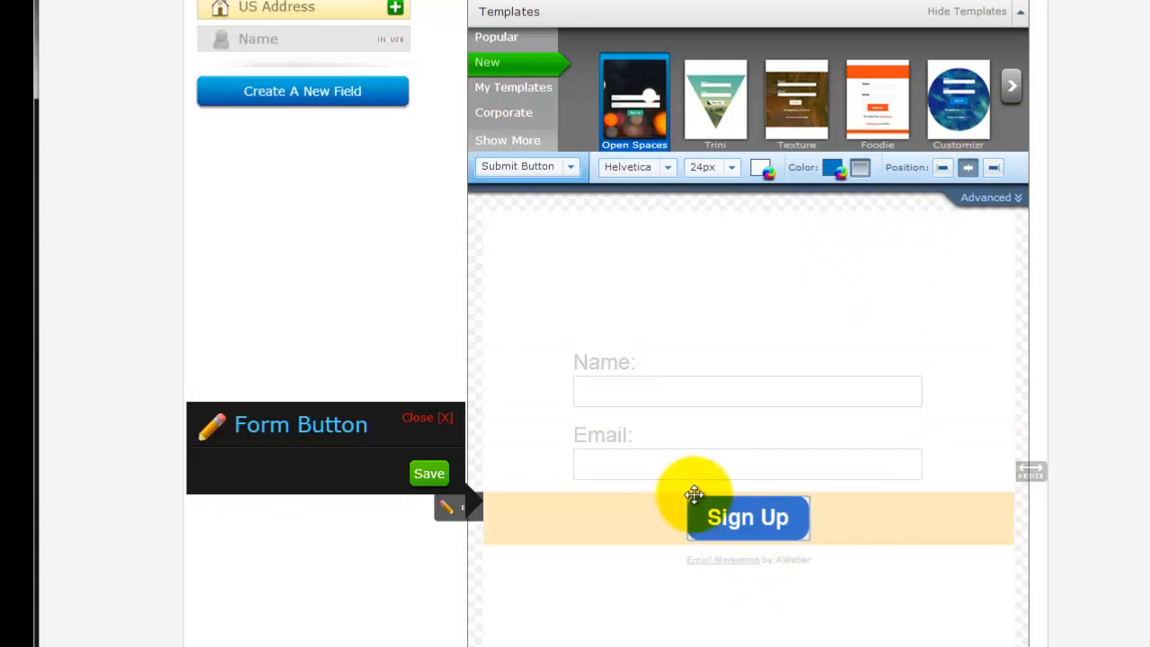
pyautogui.click(985, 200)
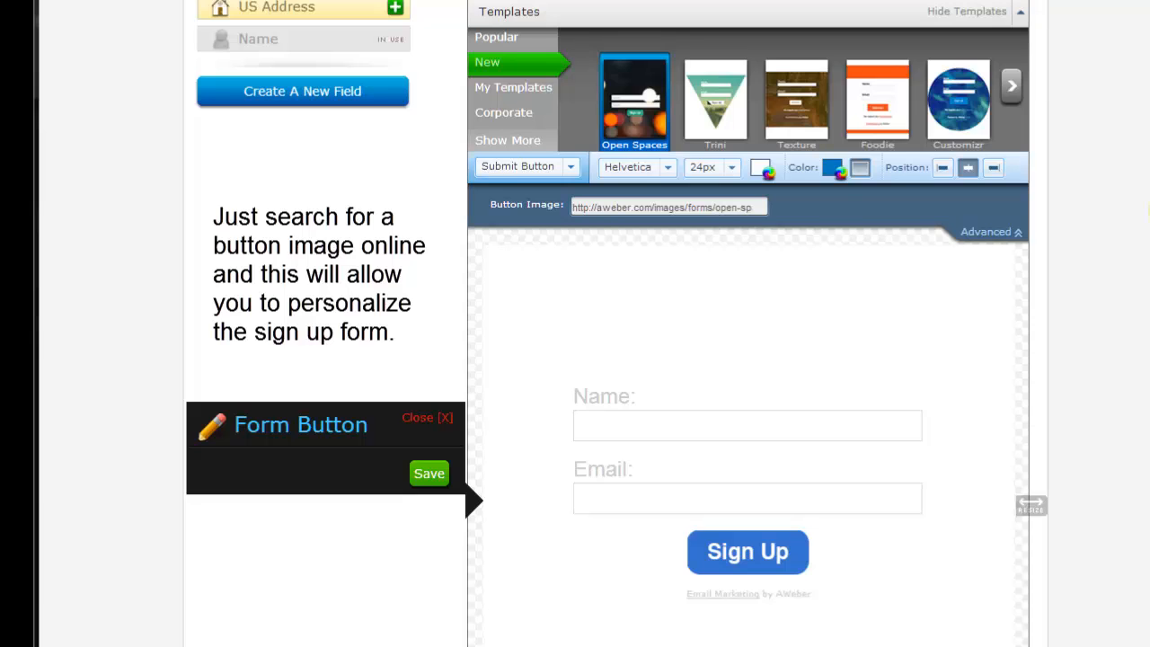
pyautogui.doubleClick(665, 211)
pyautogui.tripleClick(666, 213)
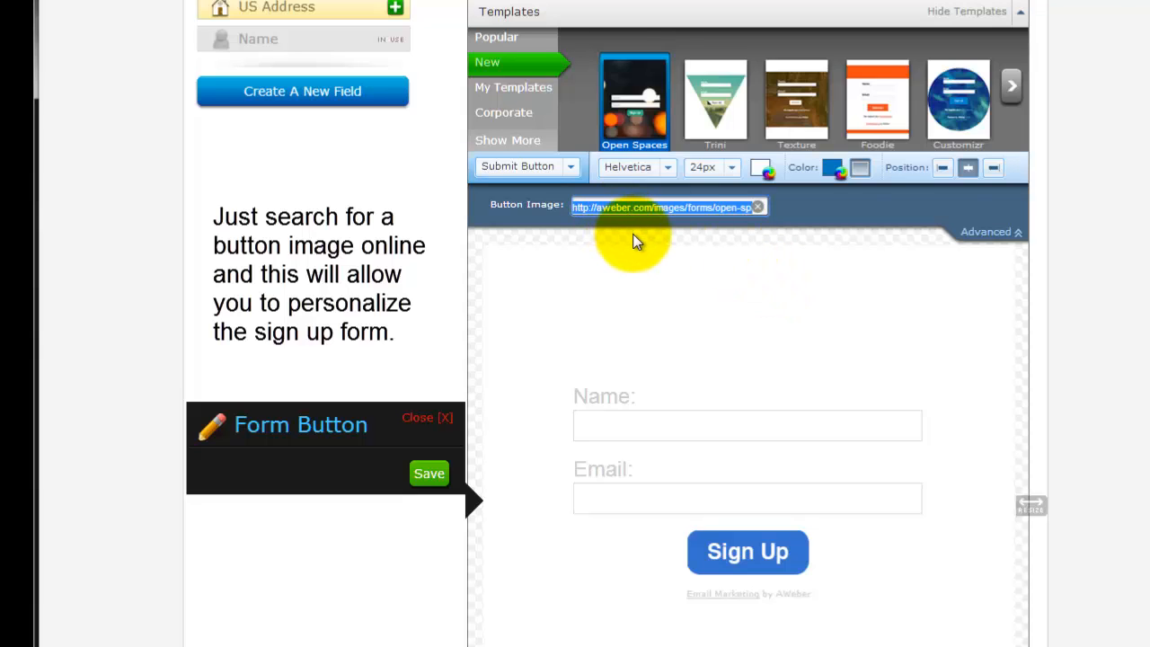
pyautogui.hotkey('ctrl', 'v')
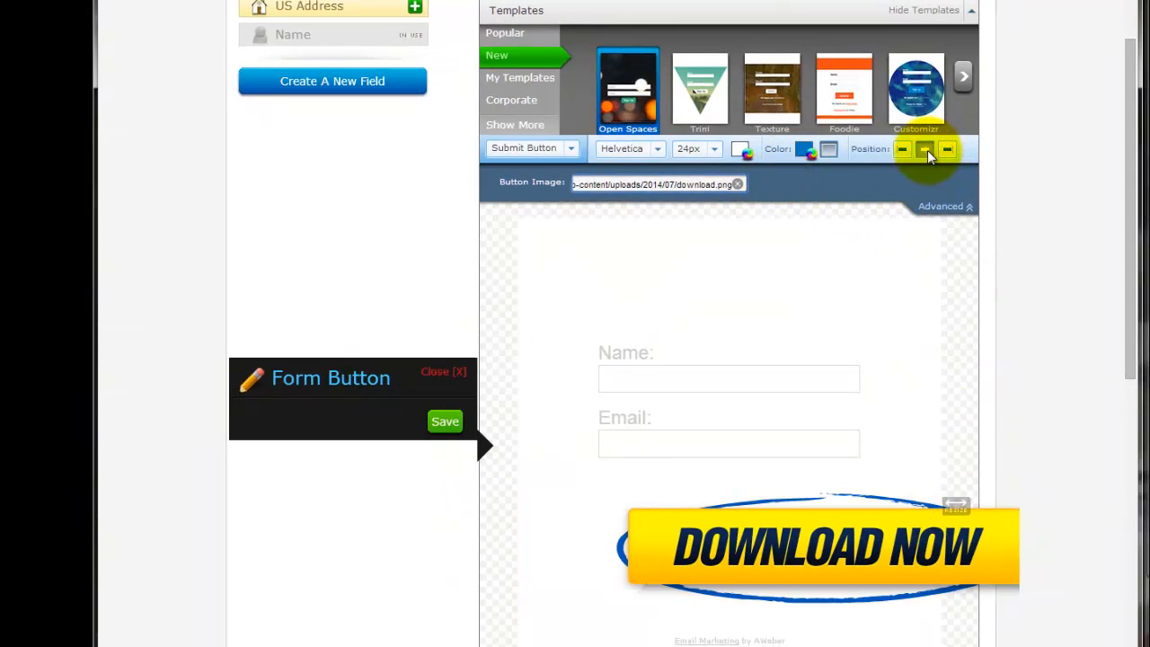
# Resize the form, trying a narrower width and widening it to better fit the Download Now button.
pyautogui.moveTo(955, 506); pyautogui.dragTo(888, 517)
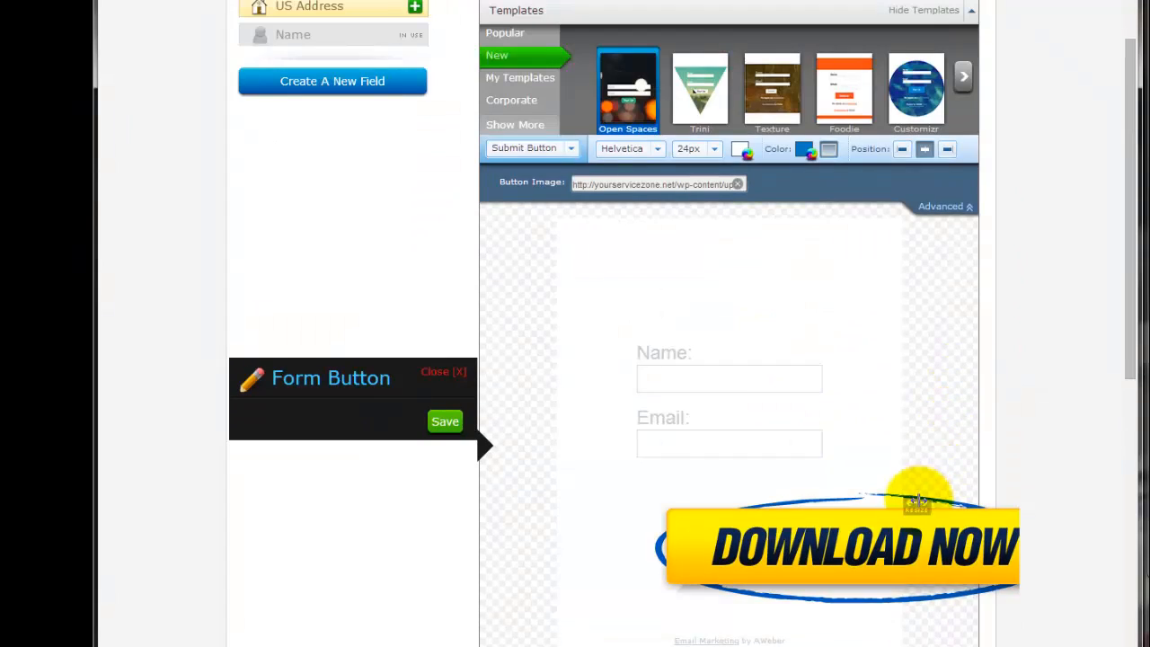
pyautogui.moveTo(917, 499); pyautogui.dragTo(1048, 506)
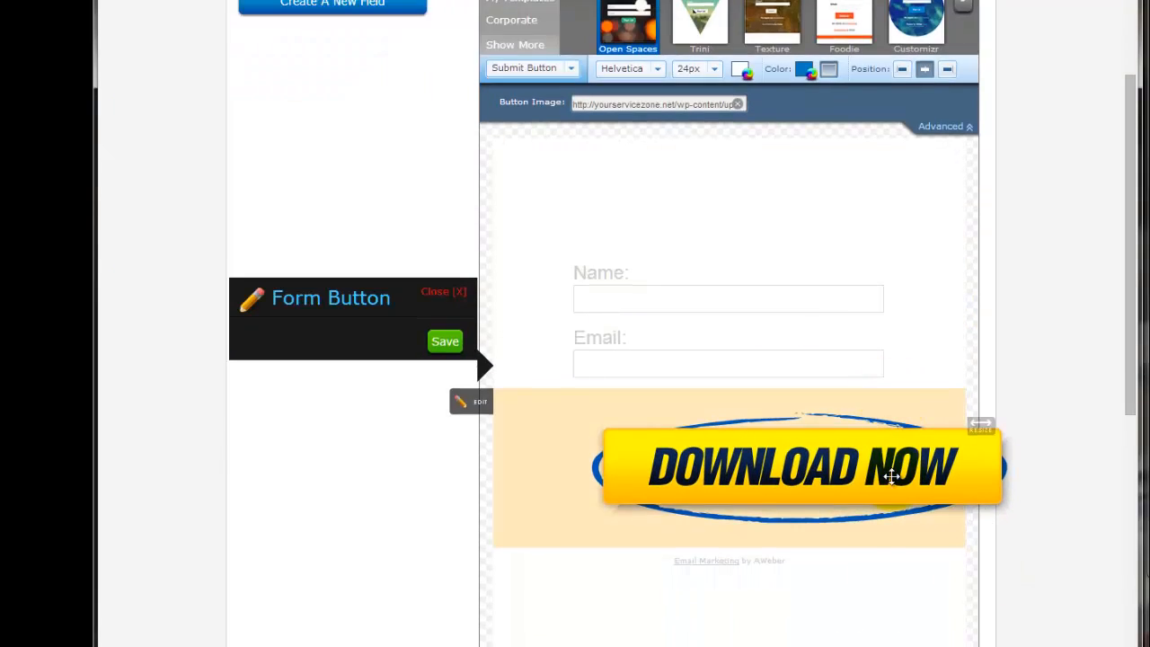
# Open the form button for editing and align the submit button to the left.
pyautogui.scroll(-1, 893, 476)
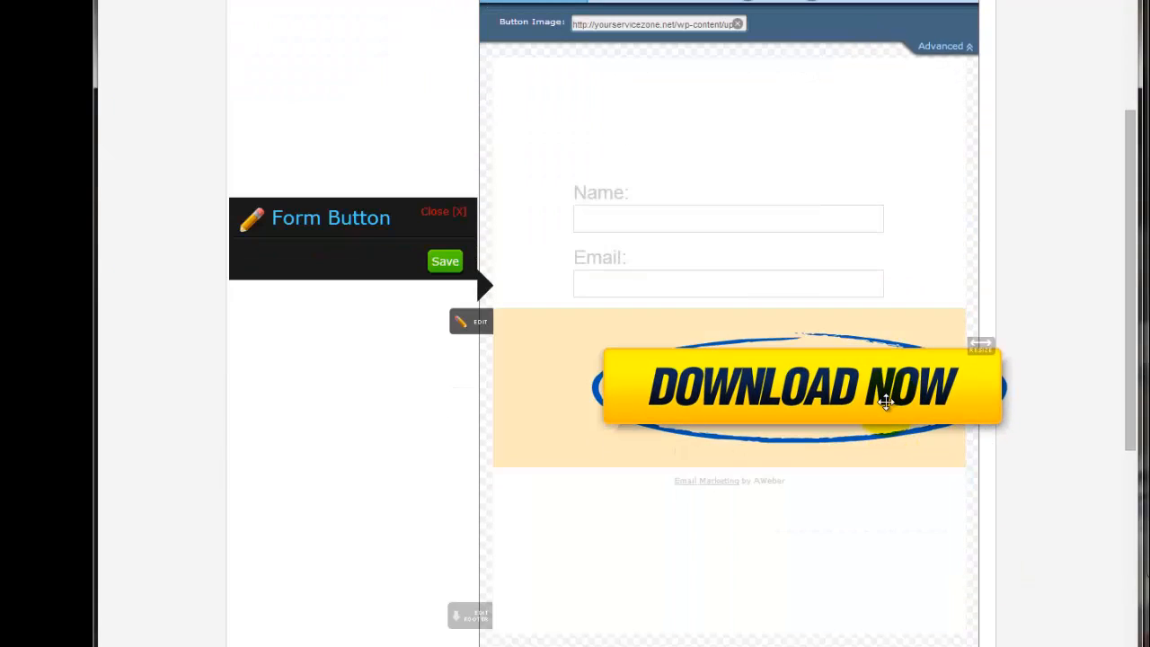
pyautogui.click(471, 324)
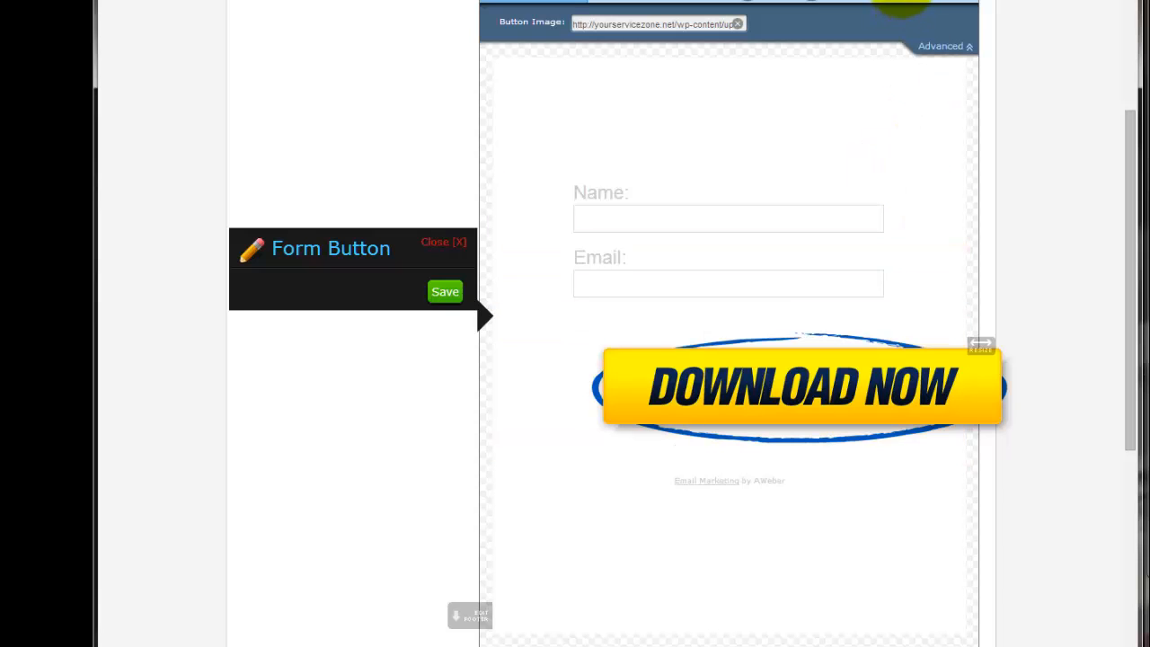
pyautogui.moveTo(979, 378)
pyautogui.mouseDown()
pyautogui.moveTo(1006, 378)
pyautogui.moveTo(976, 378)
pyautogui.moveTo(980, 367)
pyautogui.mouseUp()
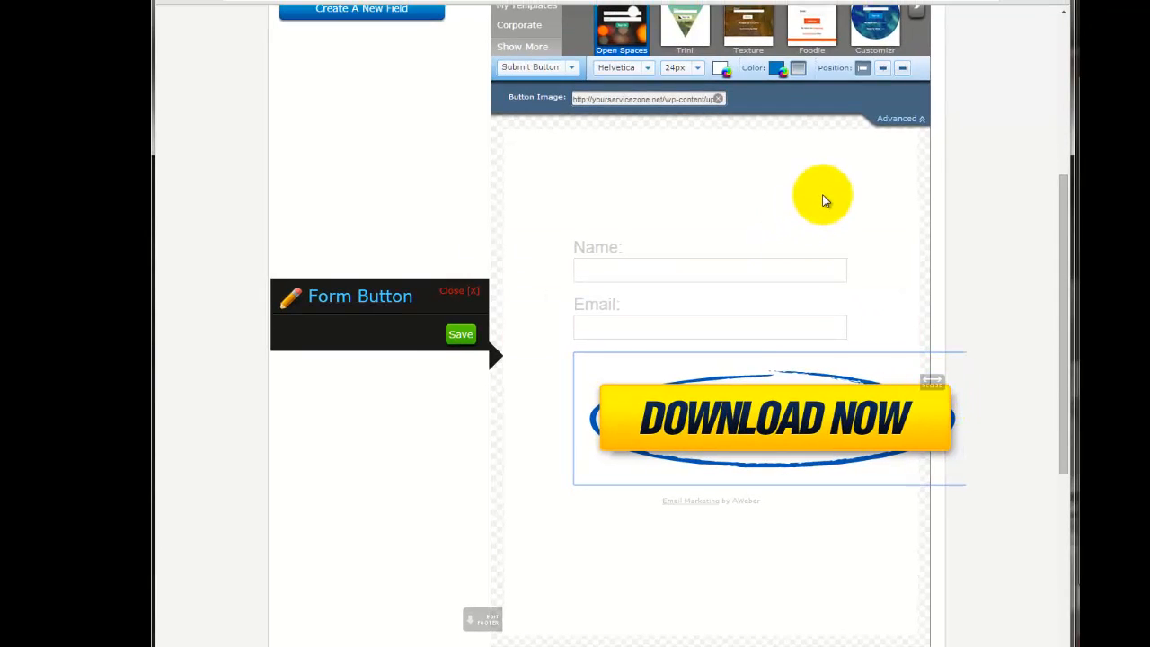
# Try adding an image element to the form, and add a text element instead.
pyautogui.scroll(2, 867, 159)
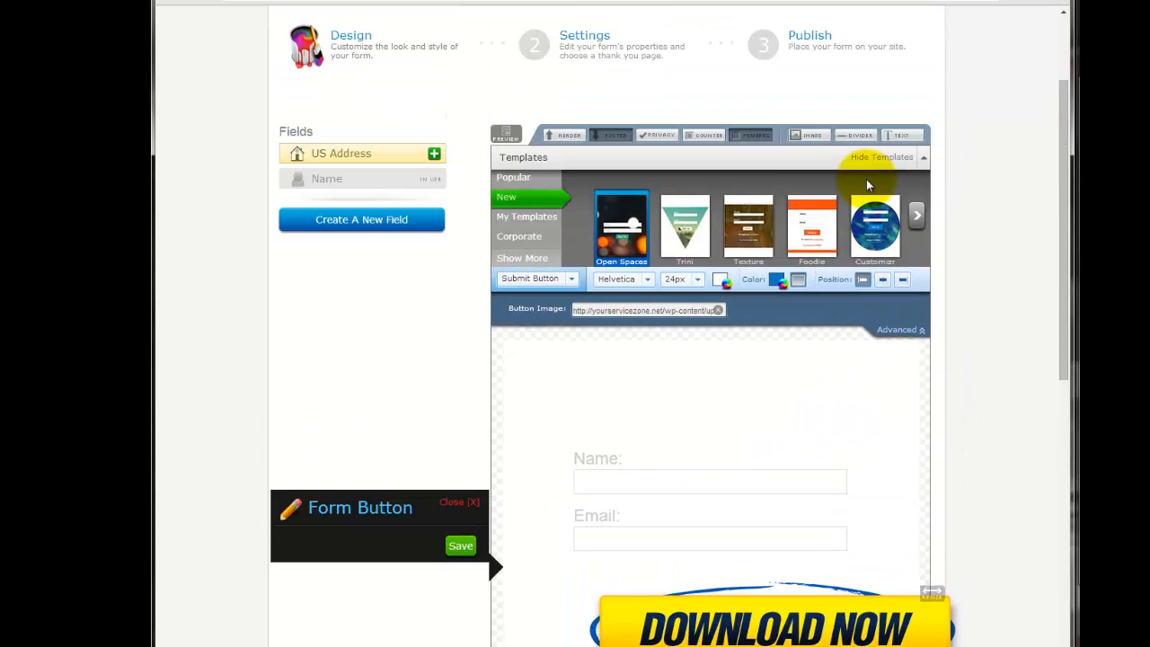
pyautogui.click(816, 136)
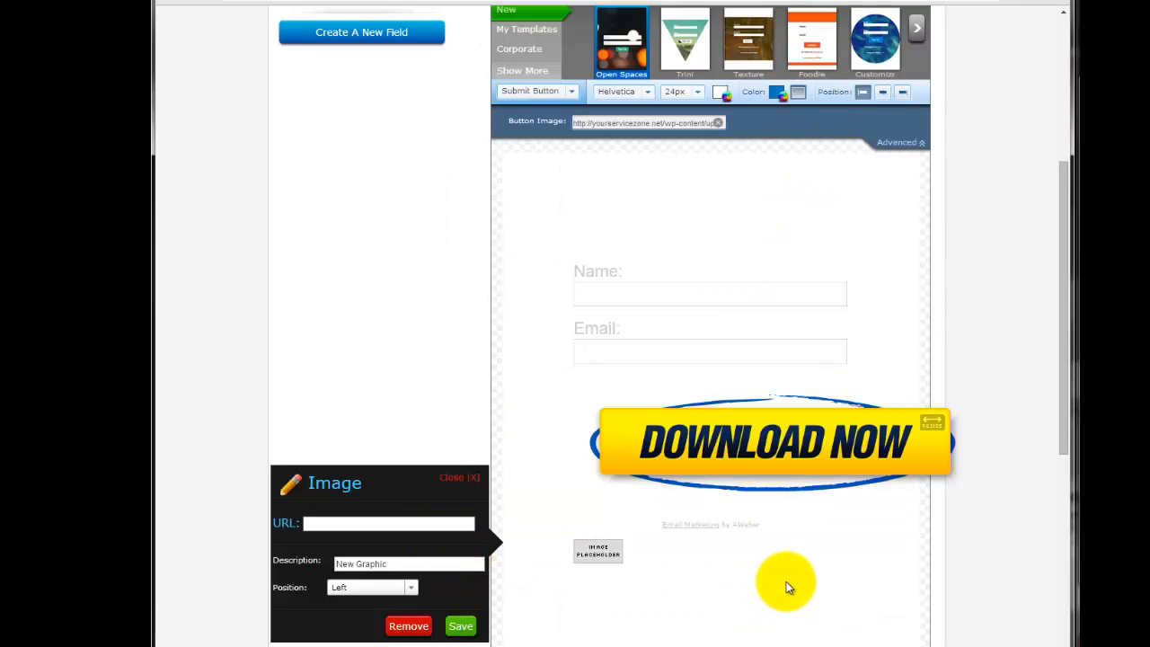
pyautogui.scroll(2, 812, 166)
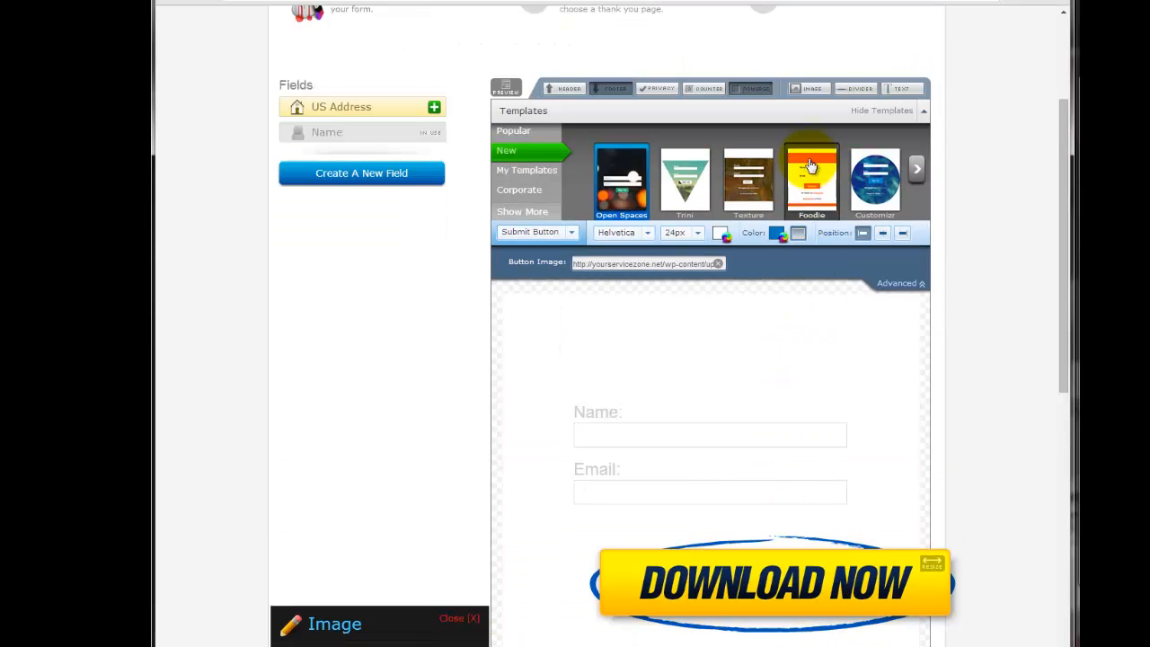
pyautogui.click(903, 89)
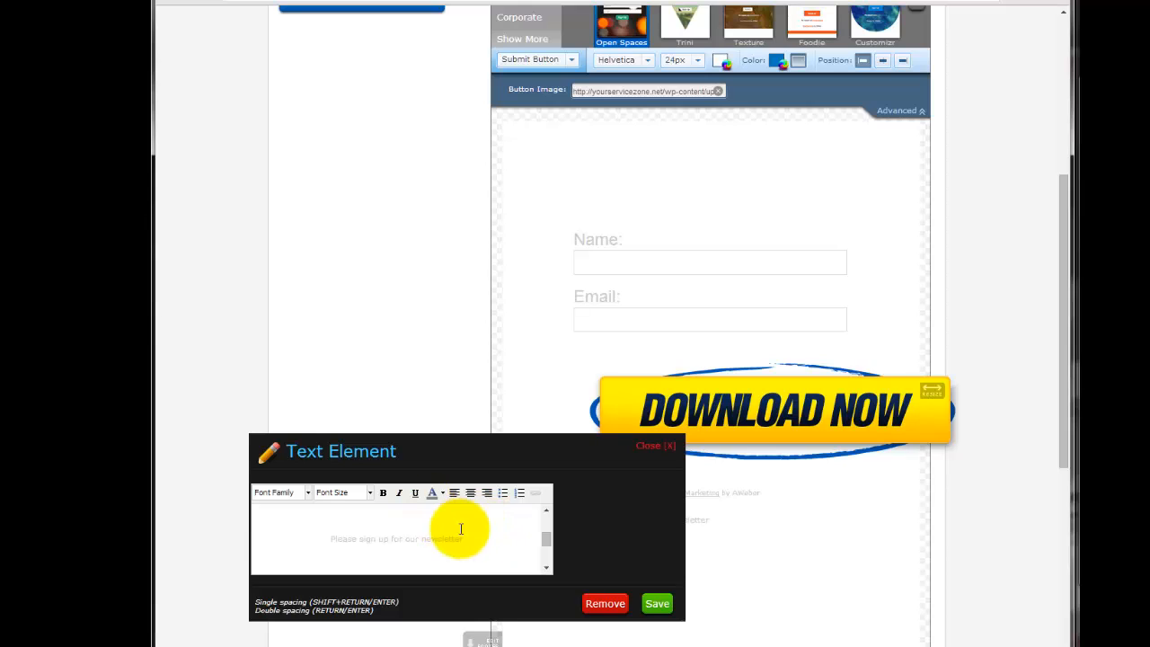
# Format the text "Please sign up for our newsletter" at 24px in black and save the text element.
pyautogui.tripleClick(486, 542)
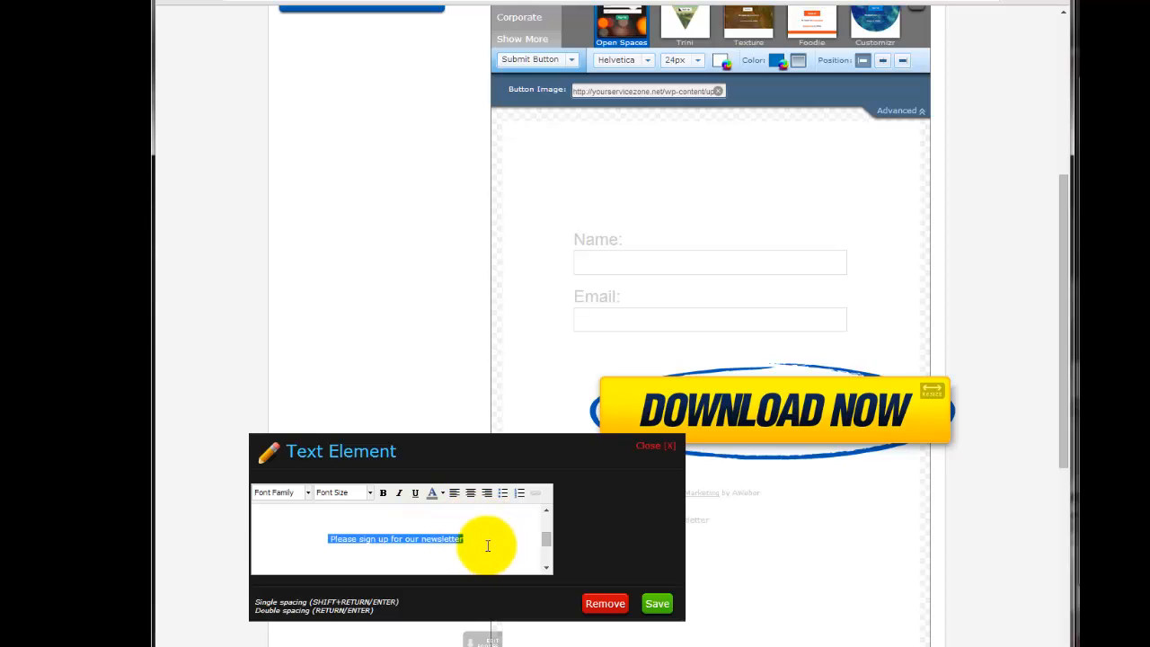
pyautogui.click(369, 494)
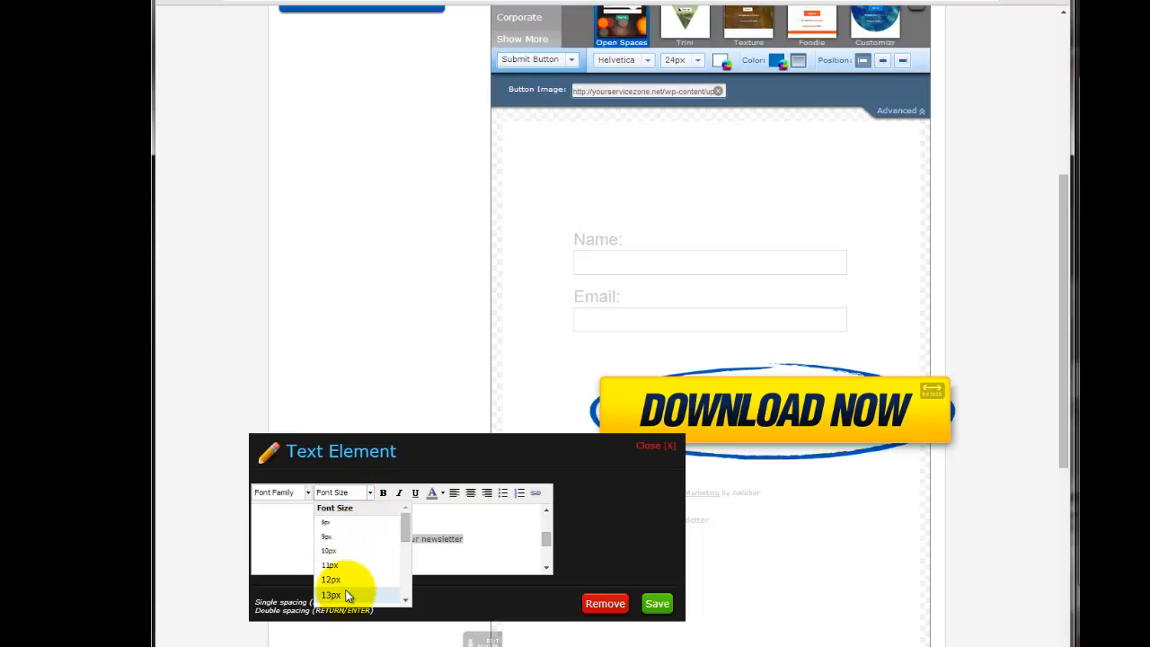
pyautogui.scroll(-5, 347, 595)
pyautogui.click(337, 530)
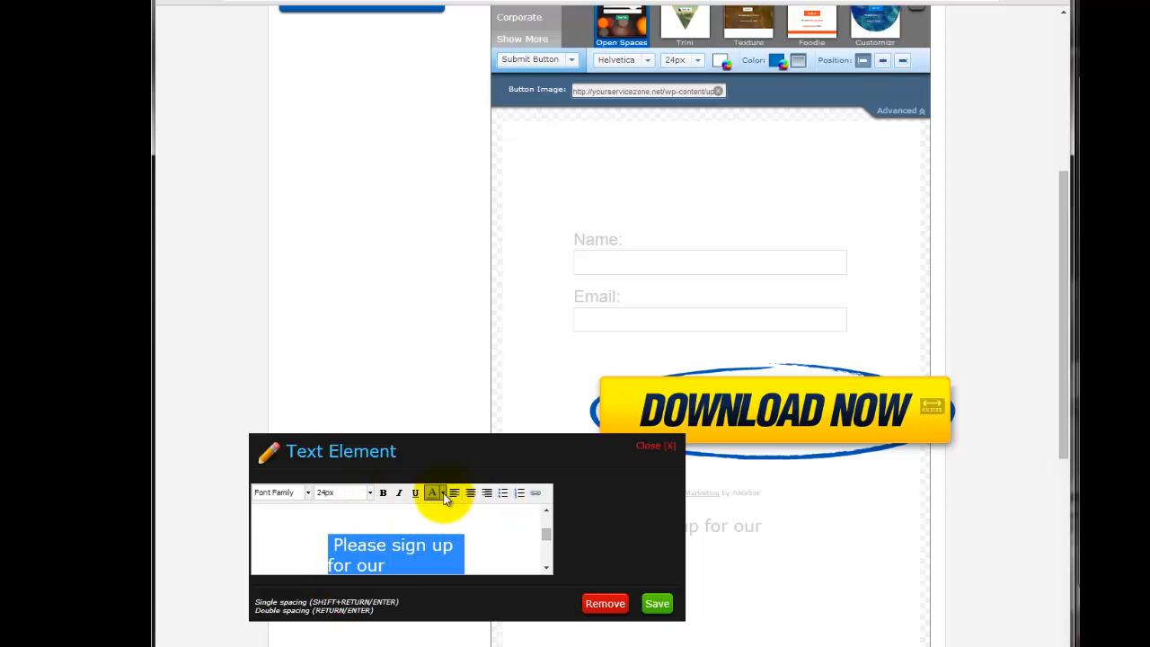
pyautogui.click(444, 495)
pyautogui.click(433, 508)
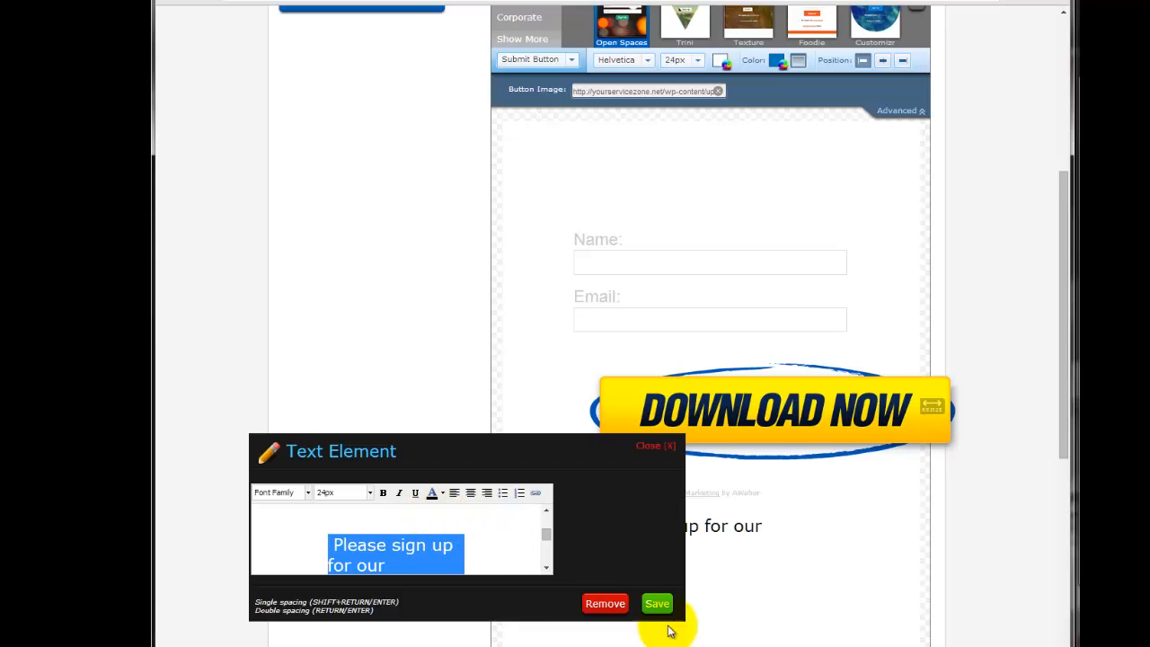
pyautogui.click(657, 603)
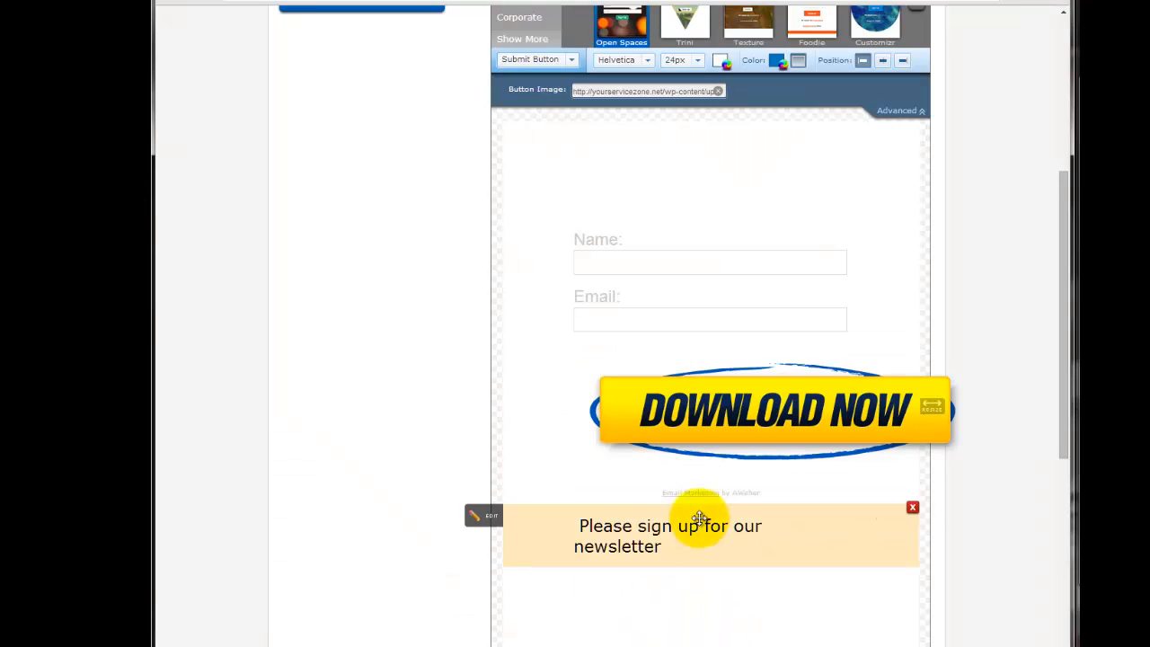
# Move the newsletter text above the Name field, reopen it for editing and remove it from the form.
pyautogui.moveTo(686, 506); pyautogui.dragTo(696, 165)
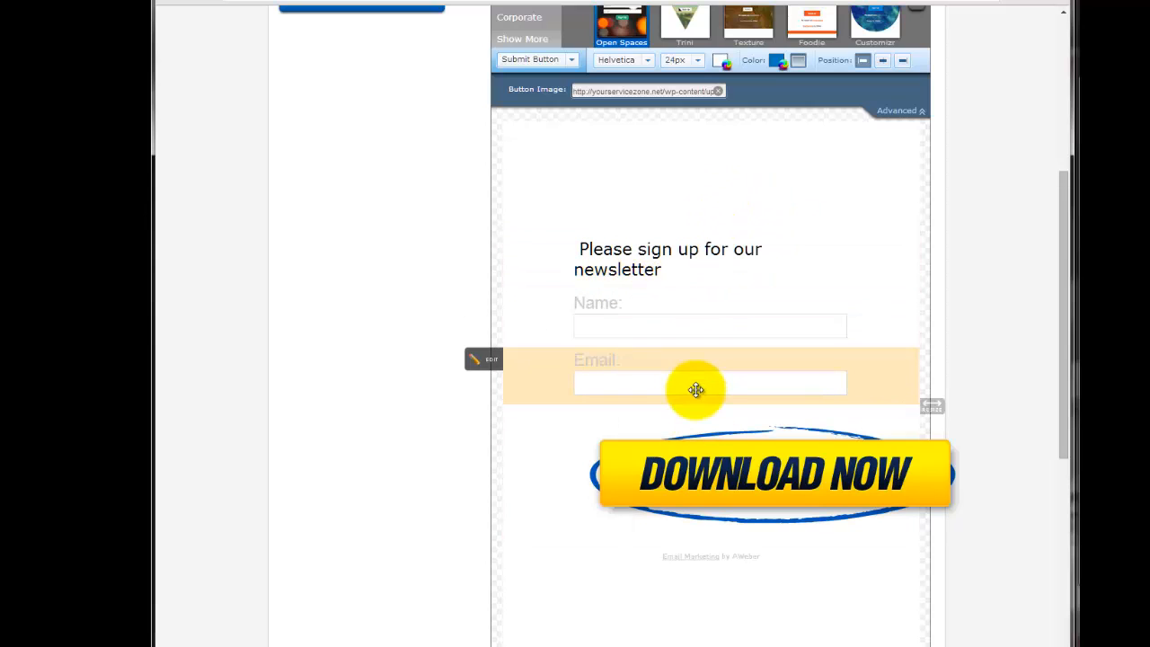
pyautogui.click(686, 264)
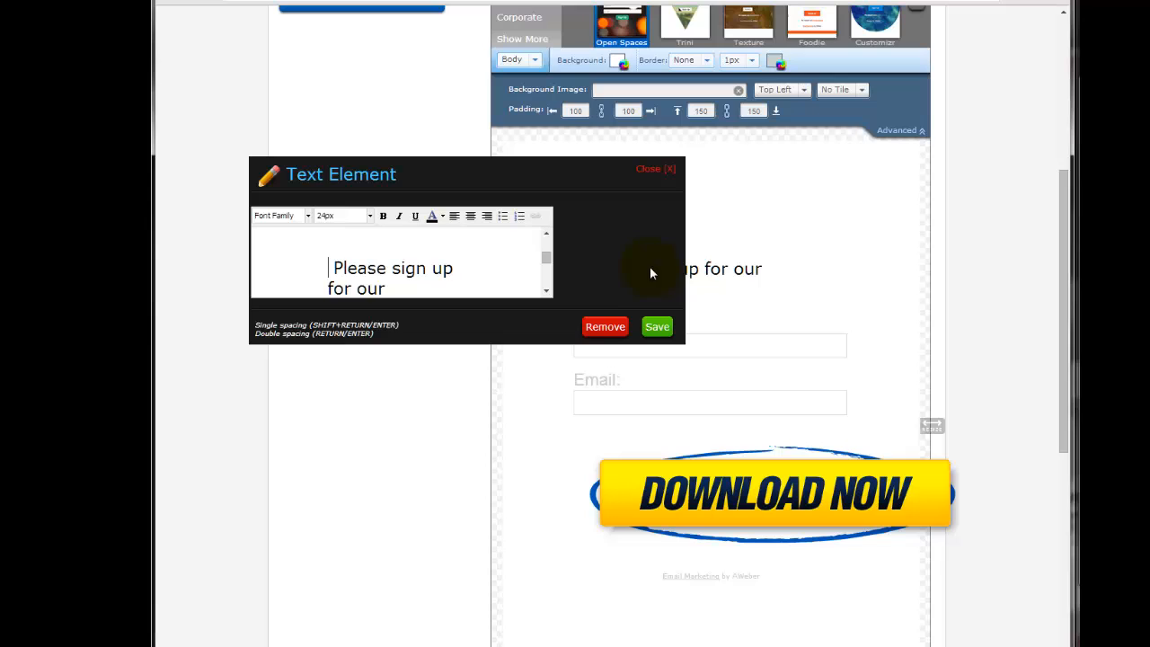
pyautogui.click(594, 329)
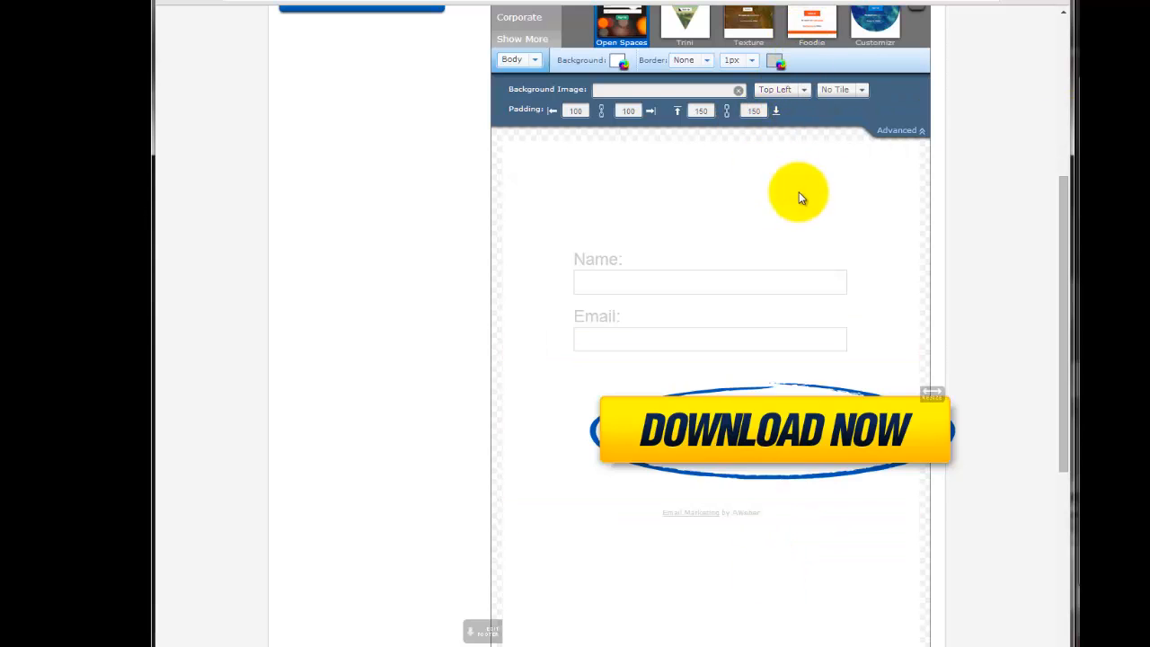
# Insert an image element into the form and place it above the Name field.
pyautogui.scroll(2, 802, 198)
pyautogui.click(808, 58)
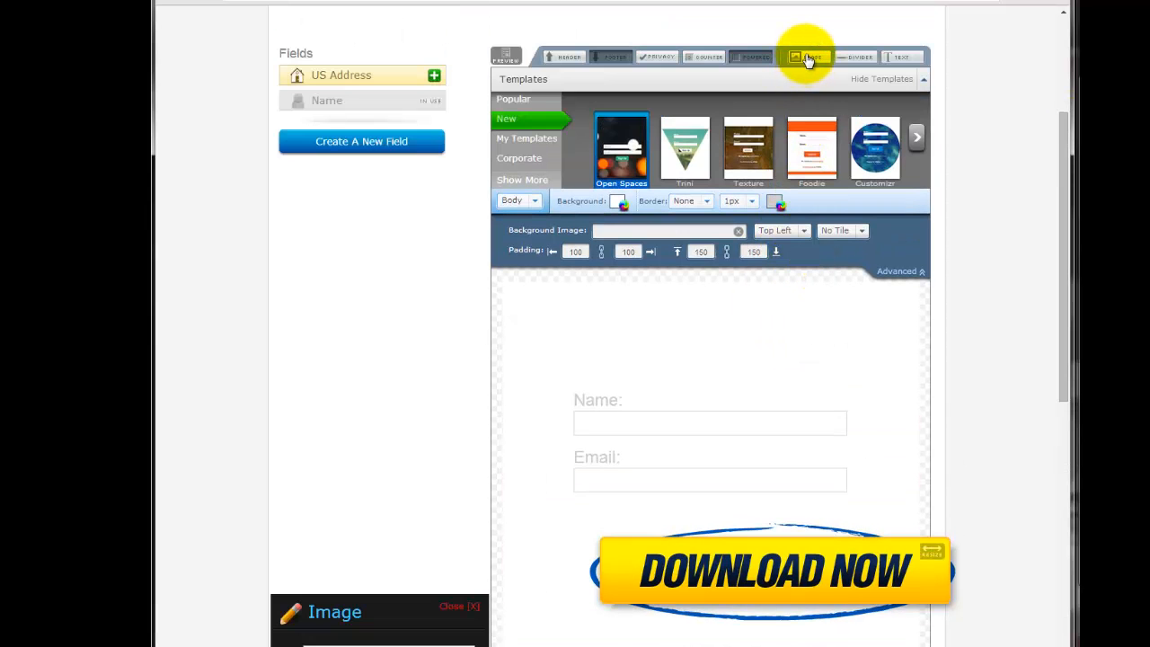
pyautogui.scroll(-2, 752, 300)
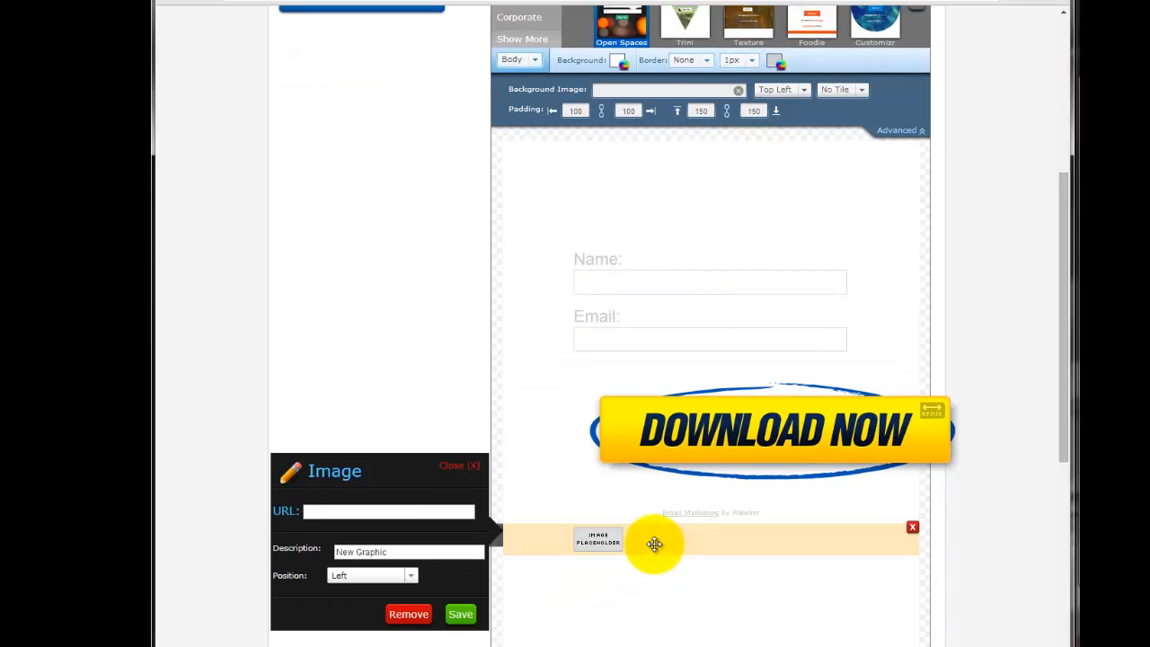
pyautogui.moveTo(651, 543); pyautogui.dragTo(657, 245)
pyautogui.scroll(2, 812, 131)
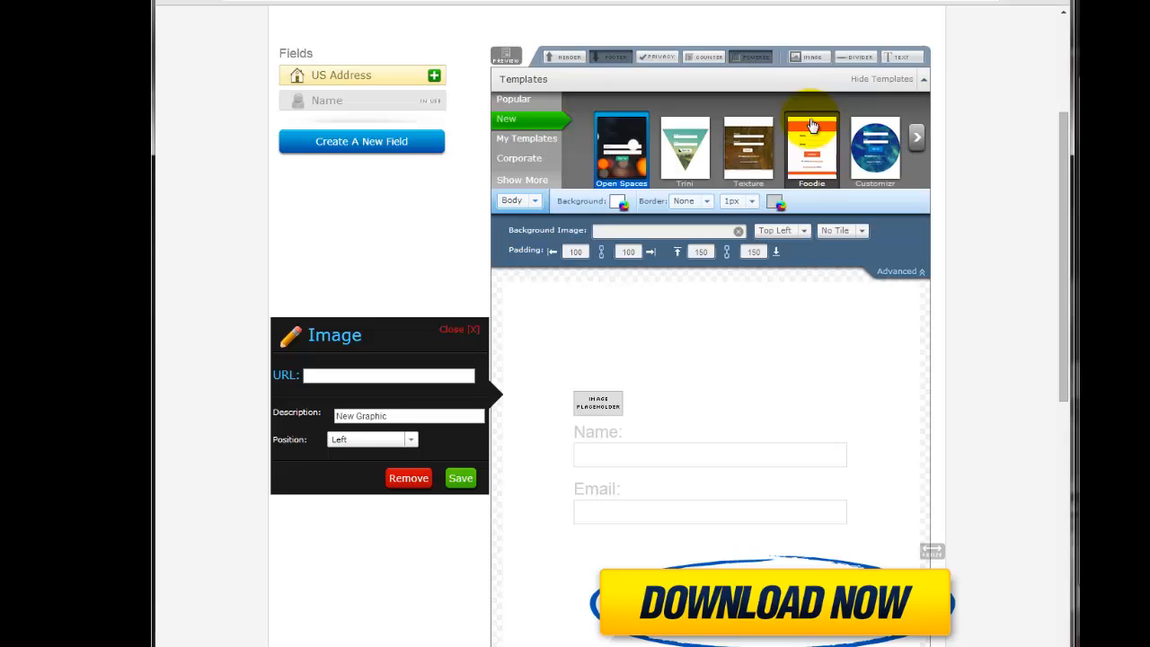
pyautogui.click(814, 56)
pyautogui.scroll(-2, 778, 290)
pyautogui.moveTo(723, 519); pyautogui.dragTo(713, 201)
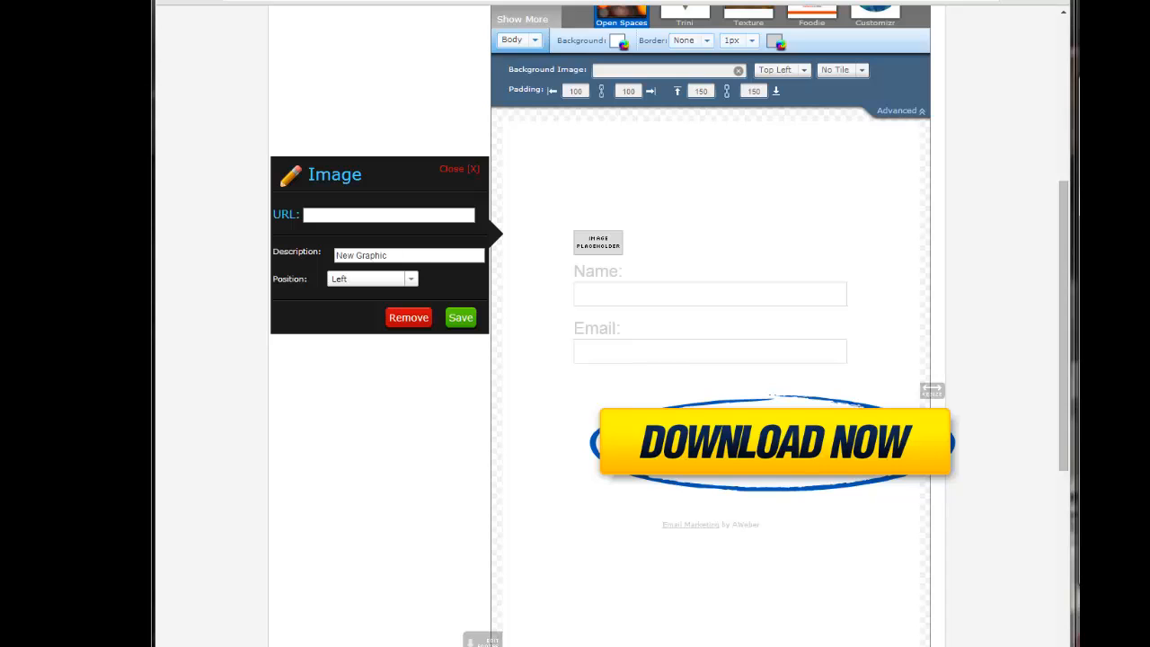
# Give the image the free-ebook-widget.png URL from yourservicezone.net, set its position to Center and save it.
pyautogui.click(374, 214)
pyautogui.hotkey('ctrl', 'v')
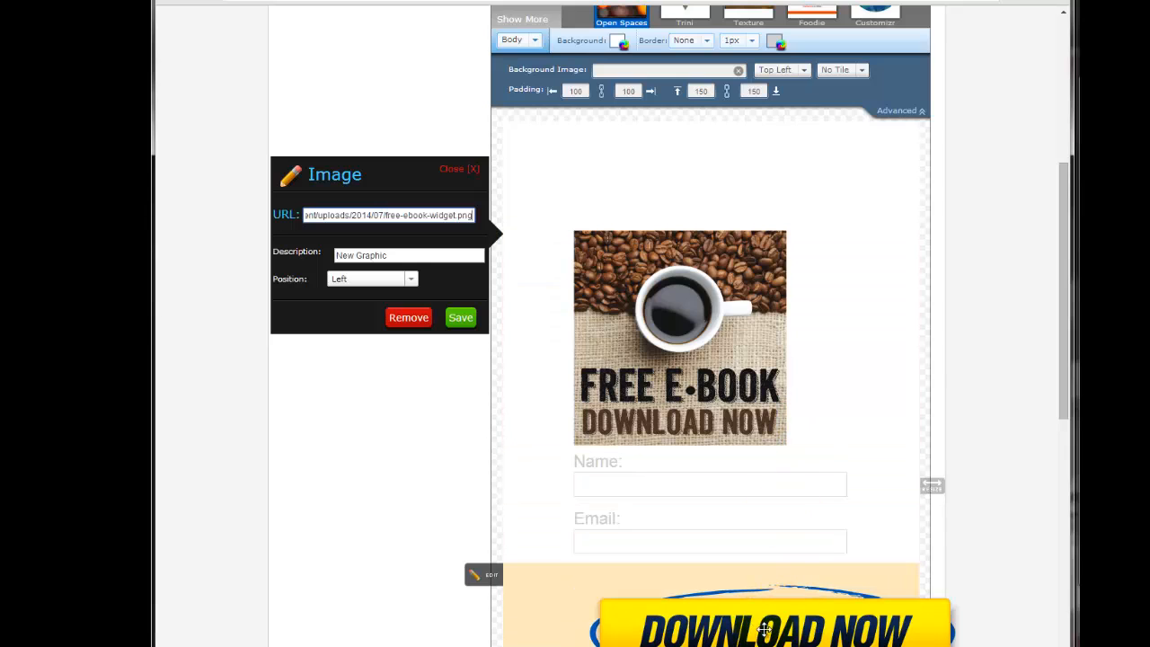
pyautogui.click(372, 278)
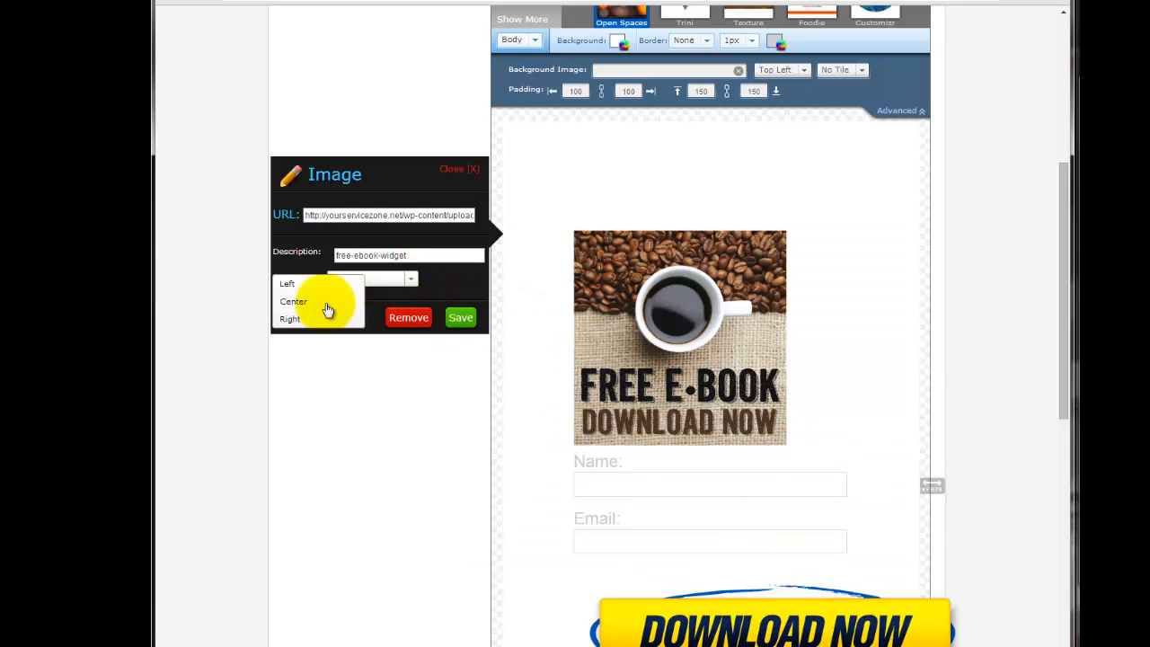
pyautogui.click(301, 303)
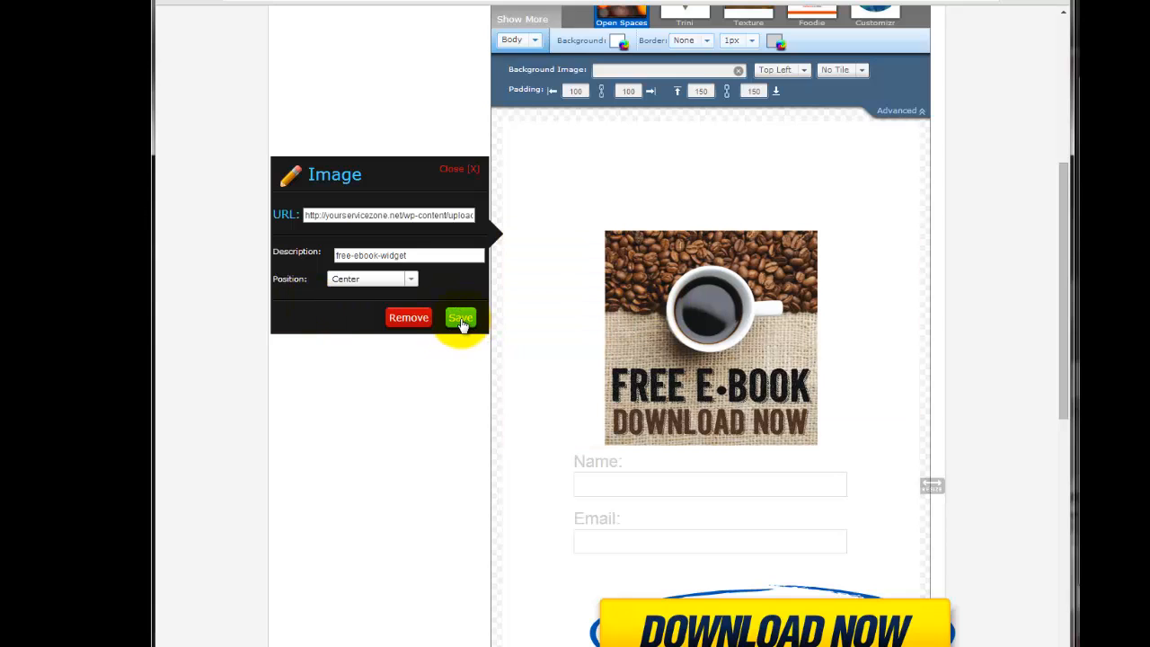
pyautogui.click(461, 320)
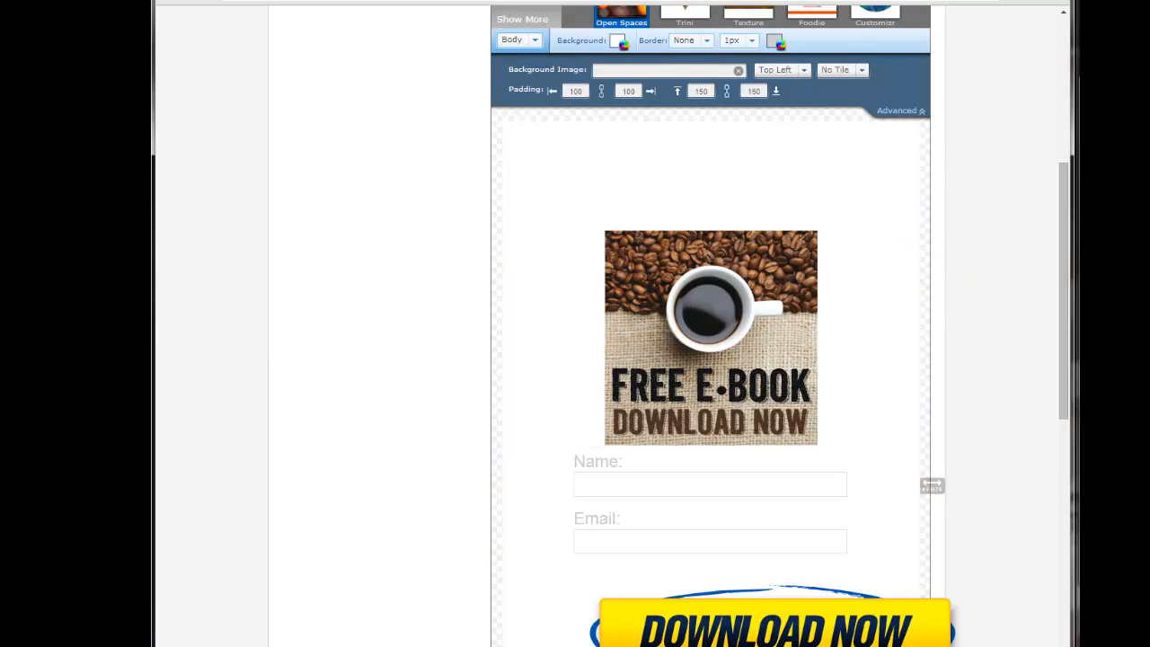
# Review the form with the e-book image and hide the template gallery.
pyautogui.scroll(-2, 852, 195)
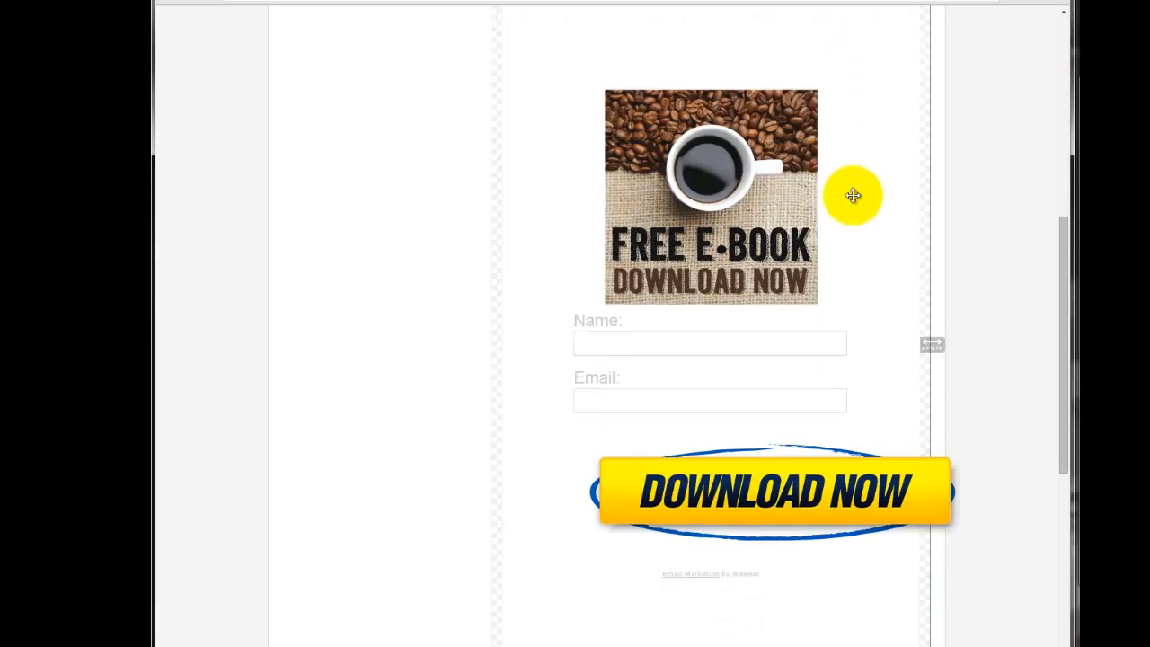
pyautogui.scroll(2, 852, 195)
pyautogui.scroll(1, 845, 161)
pyautogui.scroll(2, 842, 133)
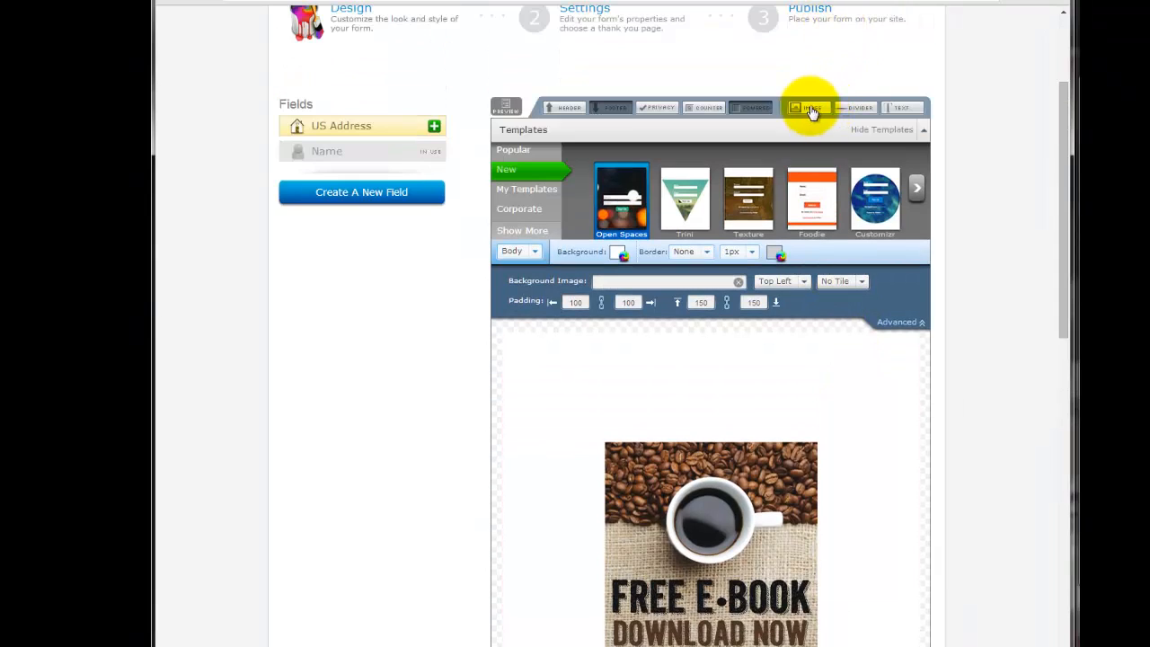
pyautogui.click(926, 132)
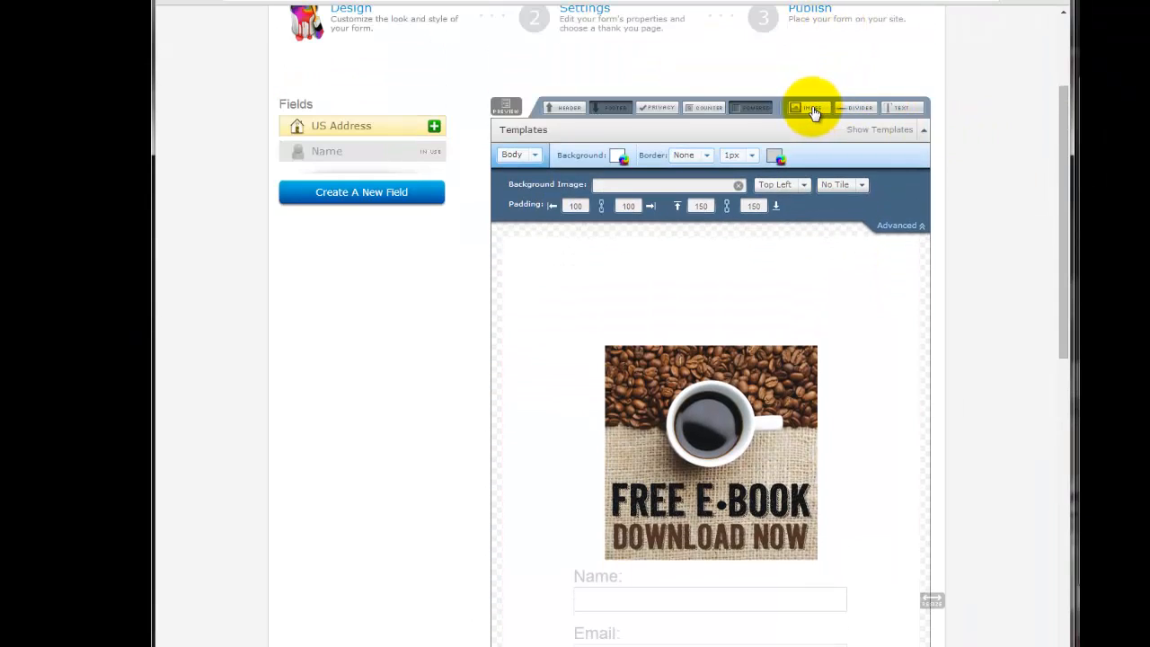
# Add a second image from the coffee-cup.png URL, save it and move it above the Free E-Book image.
pyautogui.click(812, 107)
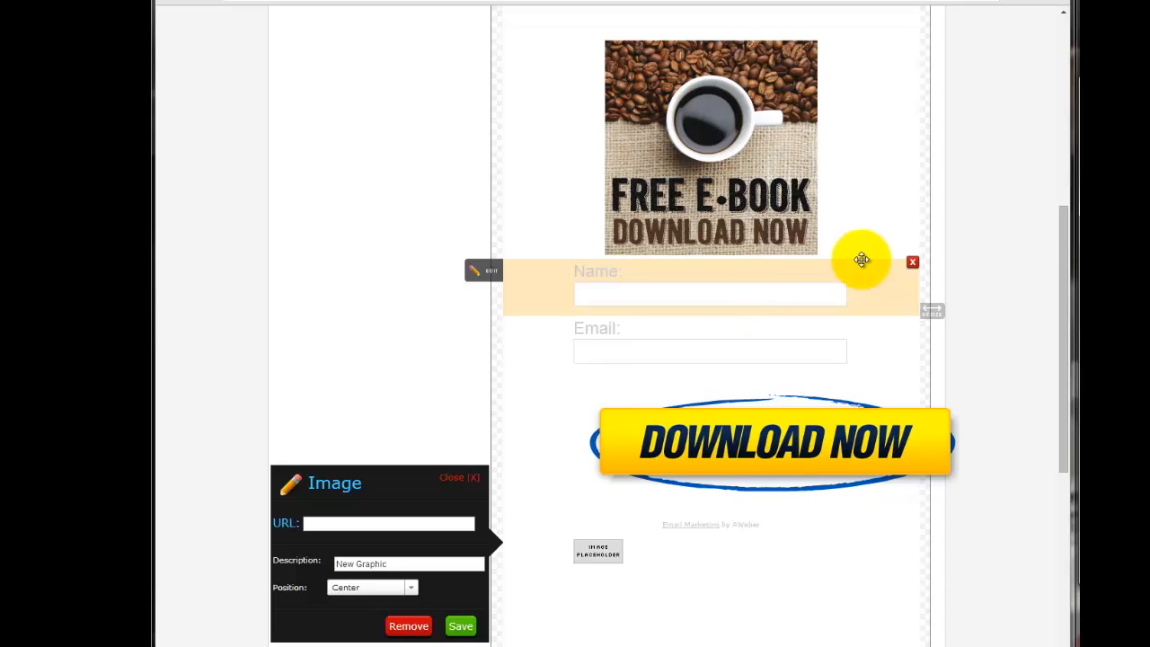
pyautogui.click(450, 523)
pyautogui.hotkey('ctrl', 'v')
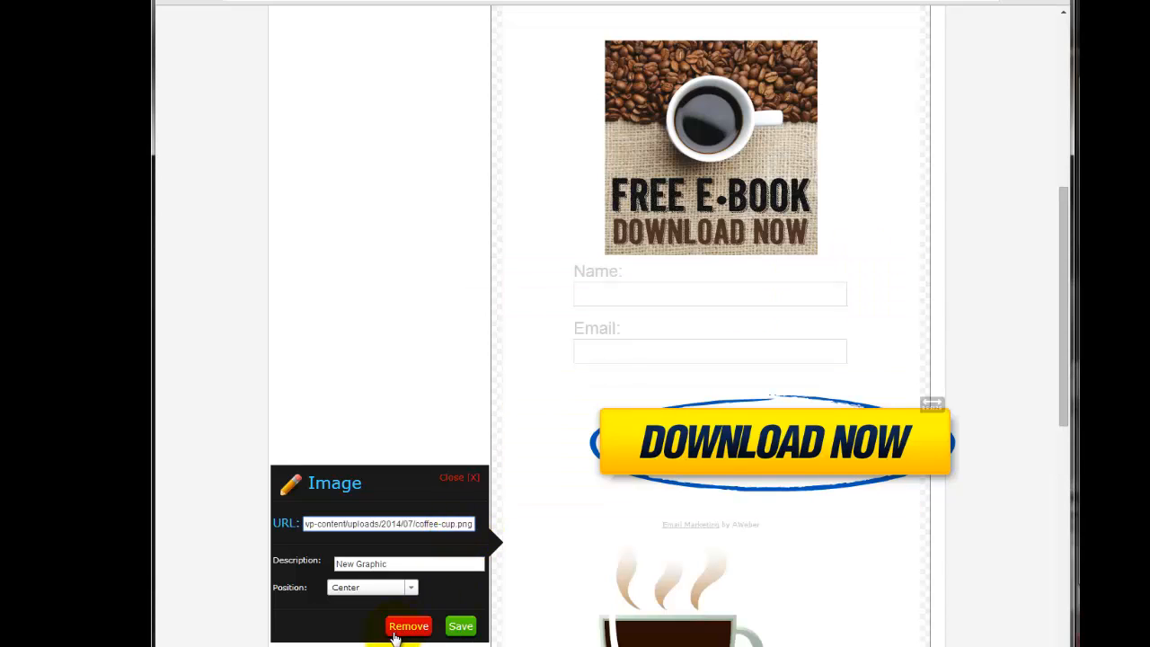
pyautogui.click(460, 626)
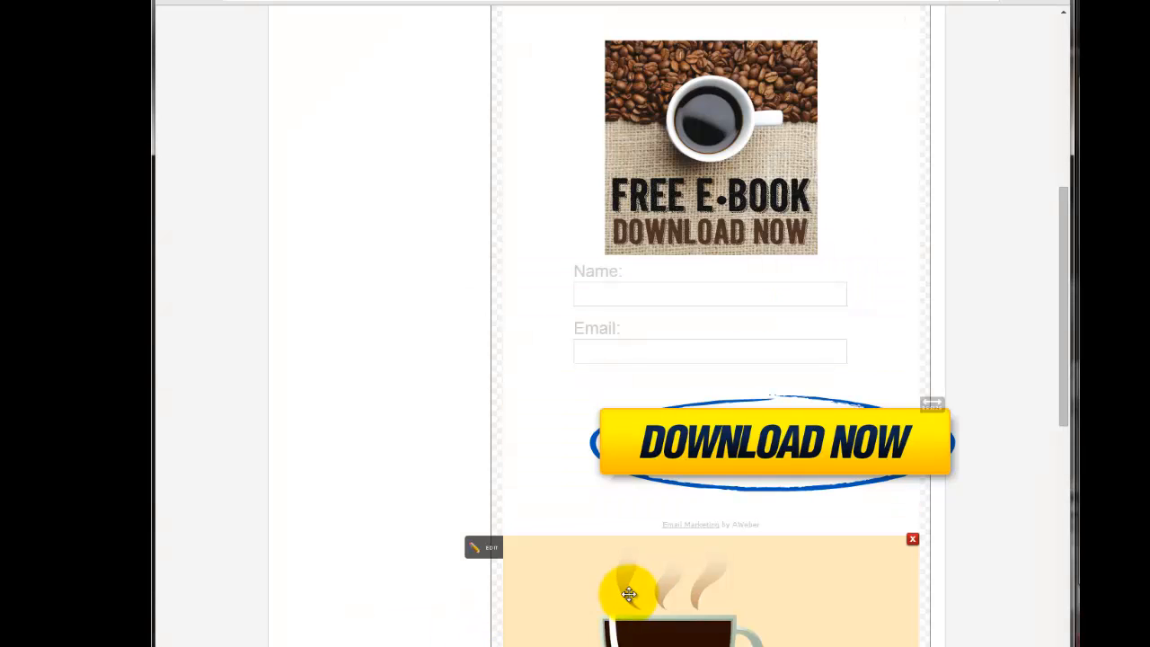
pyautogui.scroll(-1, 1019, 548)
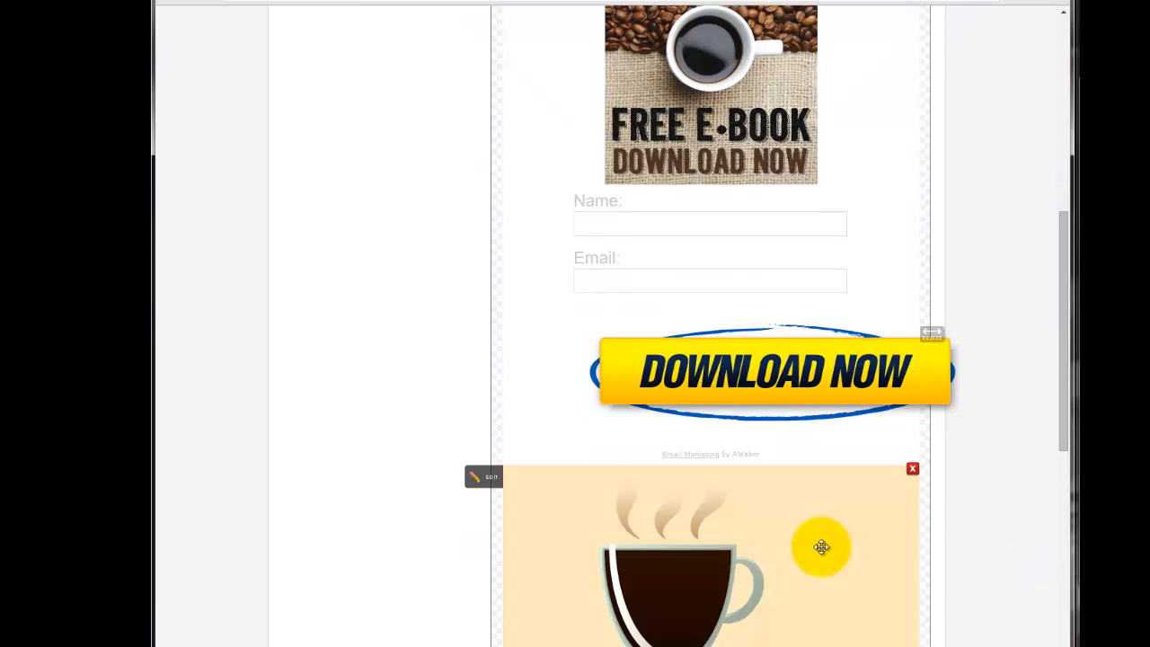
pyautogui.moveTo(822, 547); pyautogui.dragTo(819, 36)
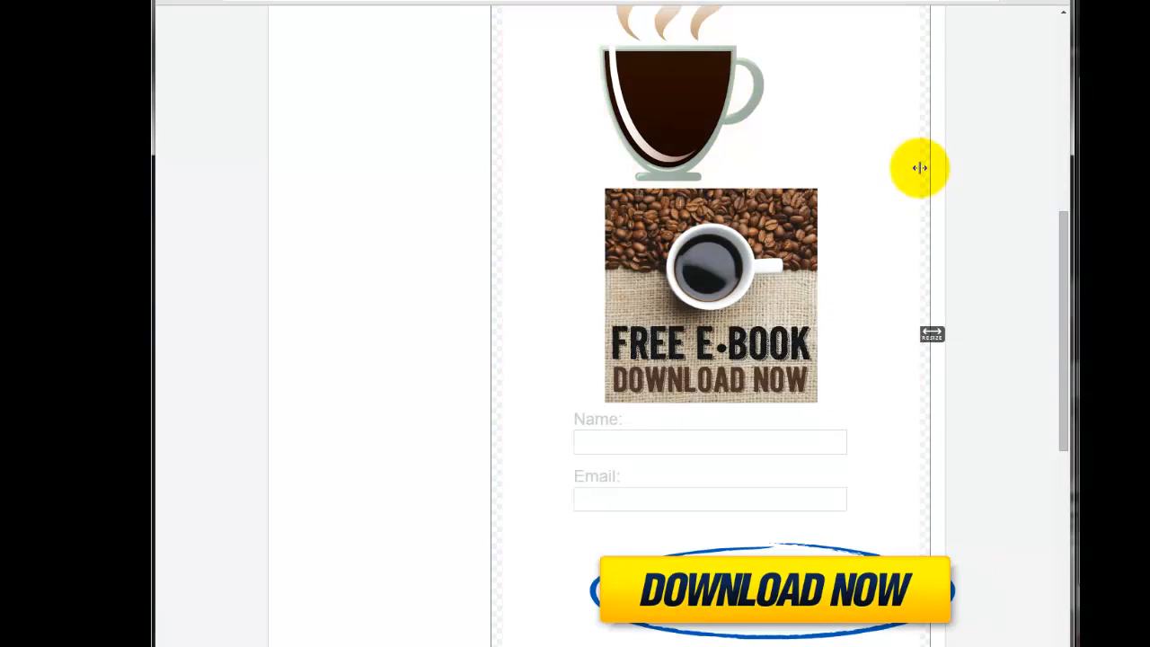
# Collapse the form body's advanced settings and review the image layout.
pyautogui.scroll(2, 919, 168)
pyautogui.scroll(2, 768, 249)
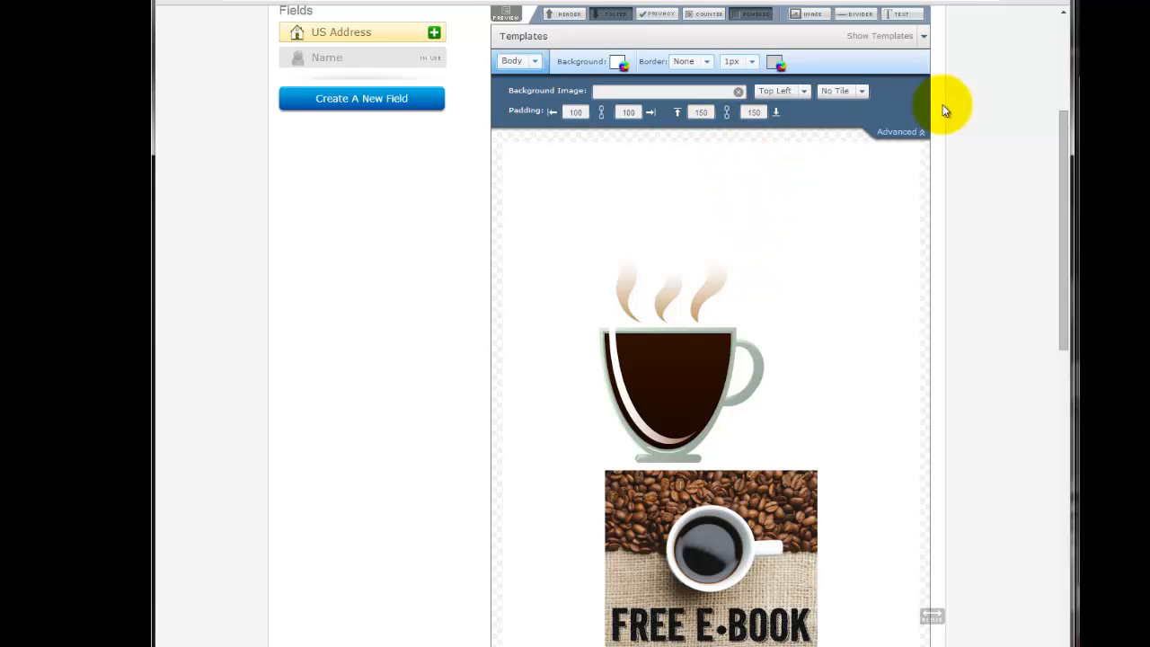
pyautogui.click(908, 137)
pyautogui.scroll(-2, 890, 387)
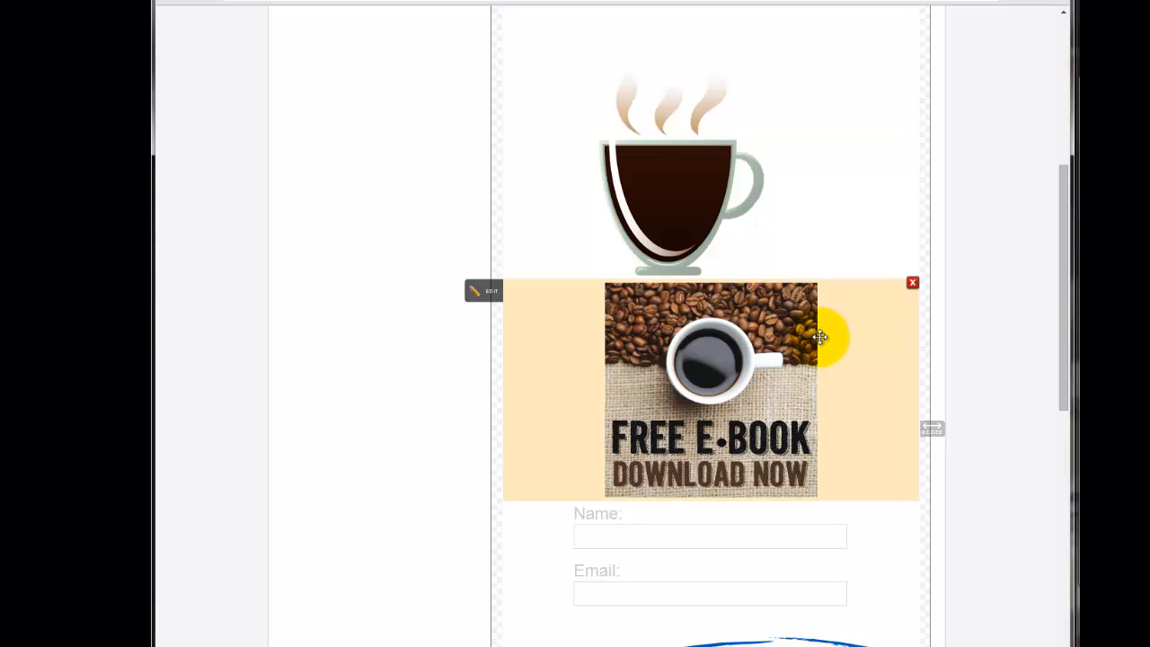
# Add a text element at 36px reading "Please provide your email address and name to get your free e-book!".
pyautogui.scroll(3, 773, 404)
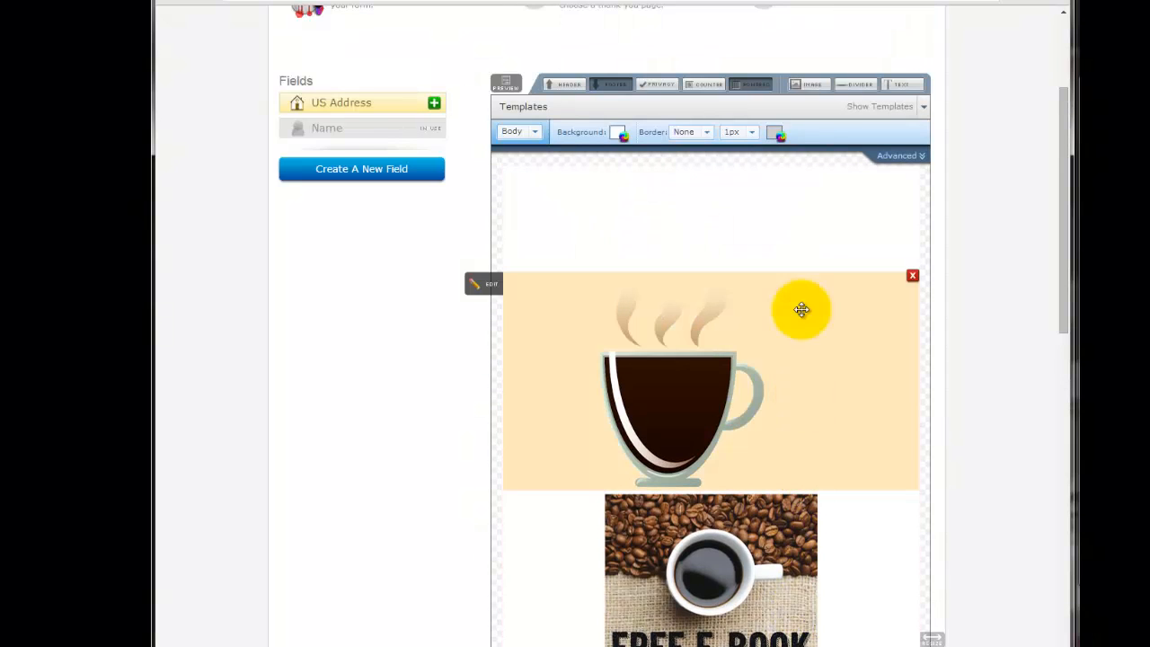
pyautogui.click(887, 84)
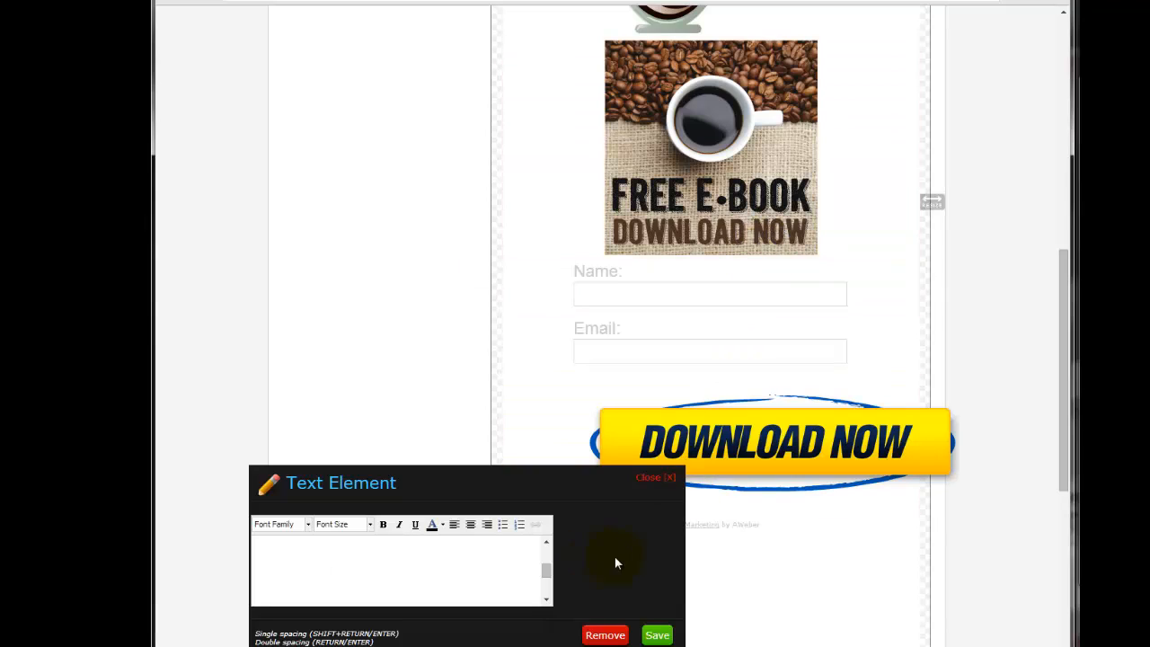
pyautogui.click(364, 525)
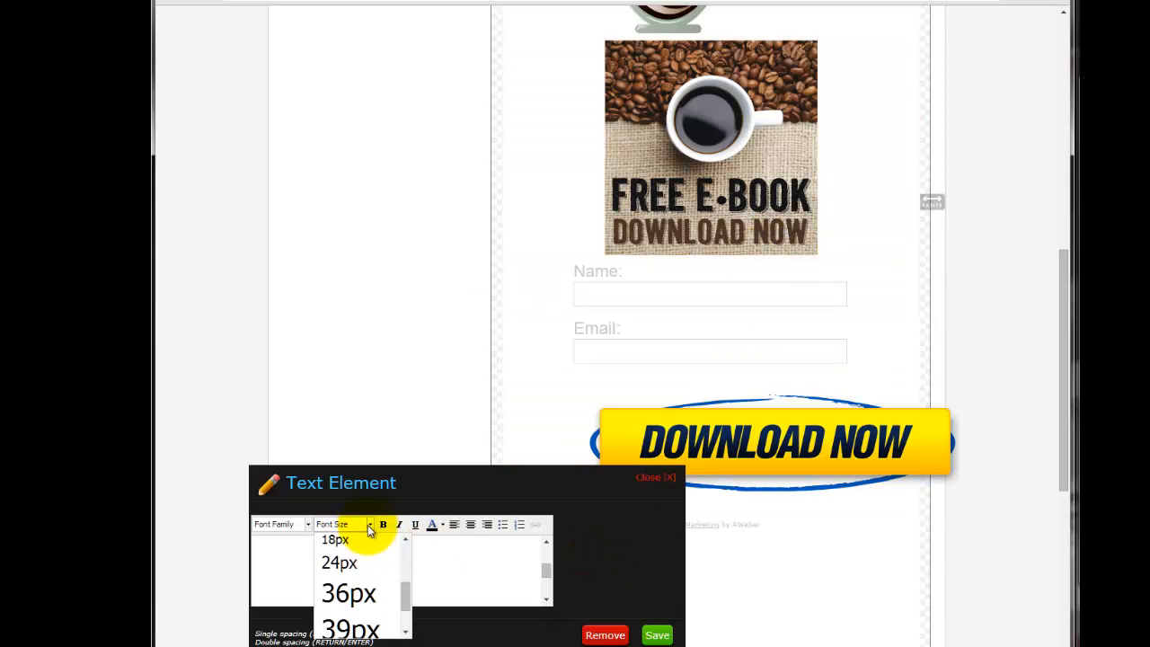
pyautogui.click(360, 608)
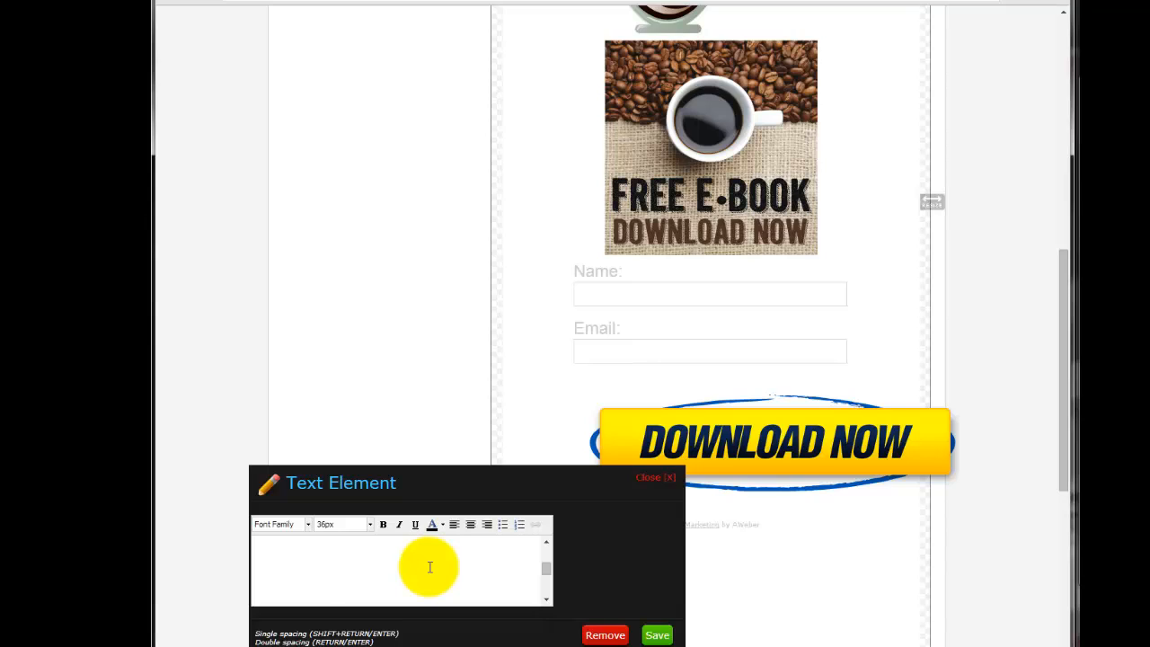
pyautogui.write('Please pr')
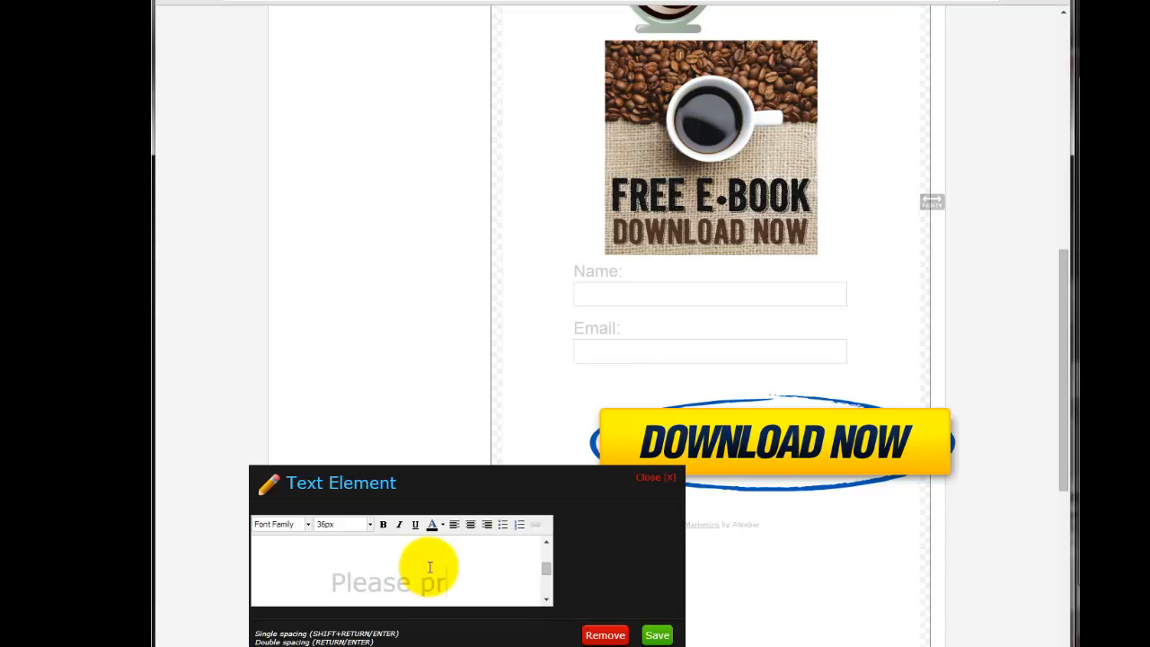
pyautogui.write('ovide your email')
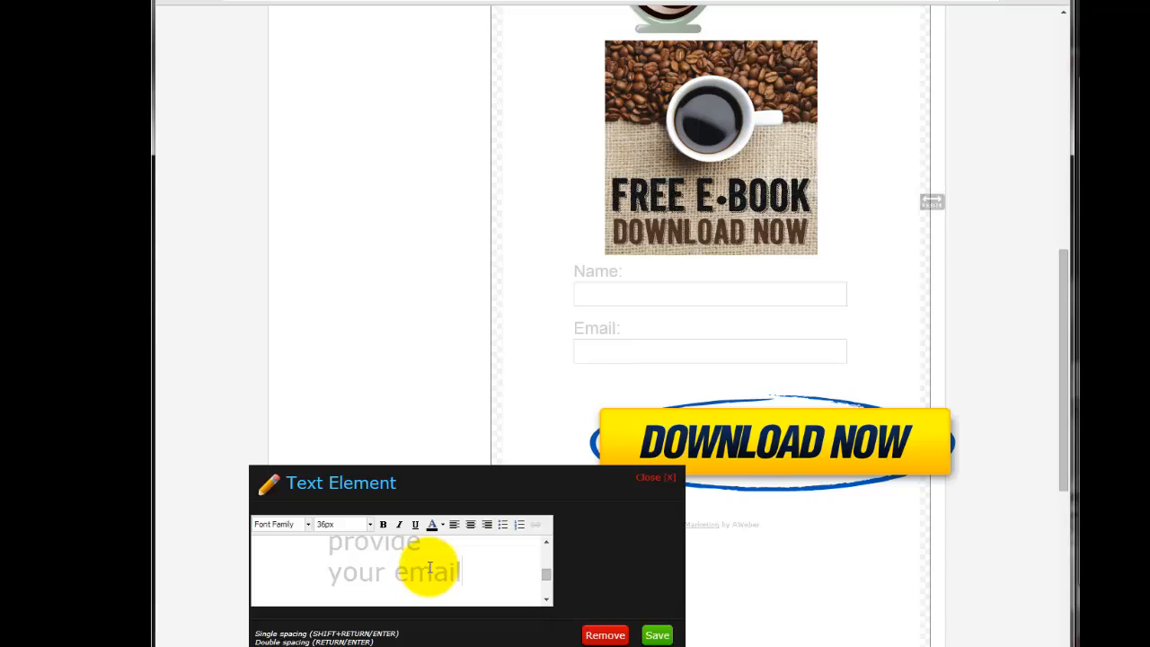
pyautogui.write(' address and ')
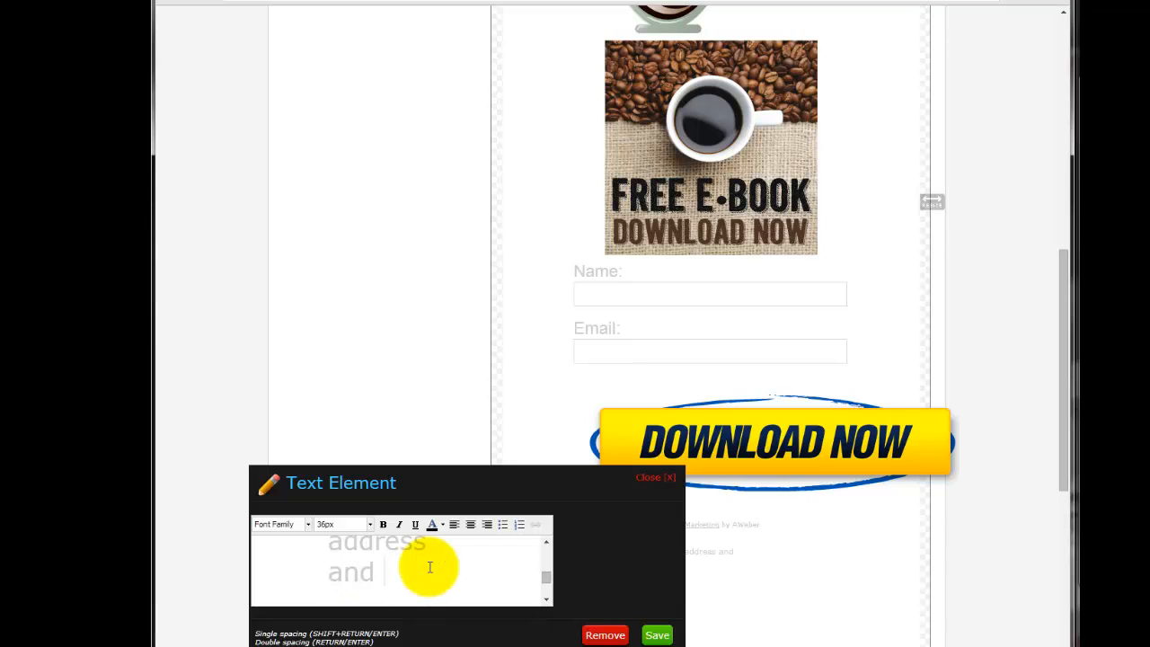
pyautogui.write('name to g')
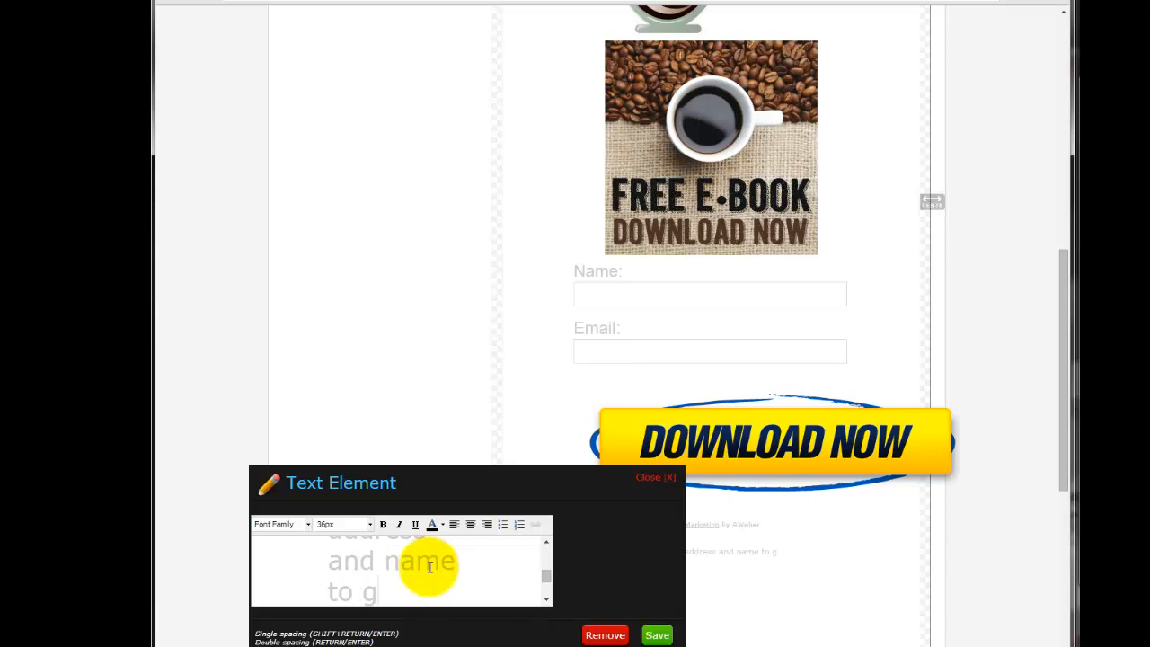
pyautogui.write('et your free')
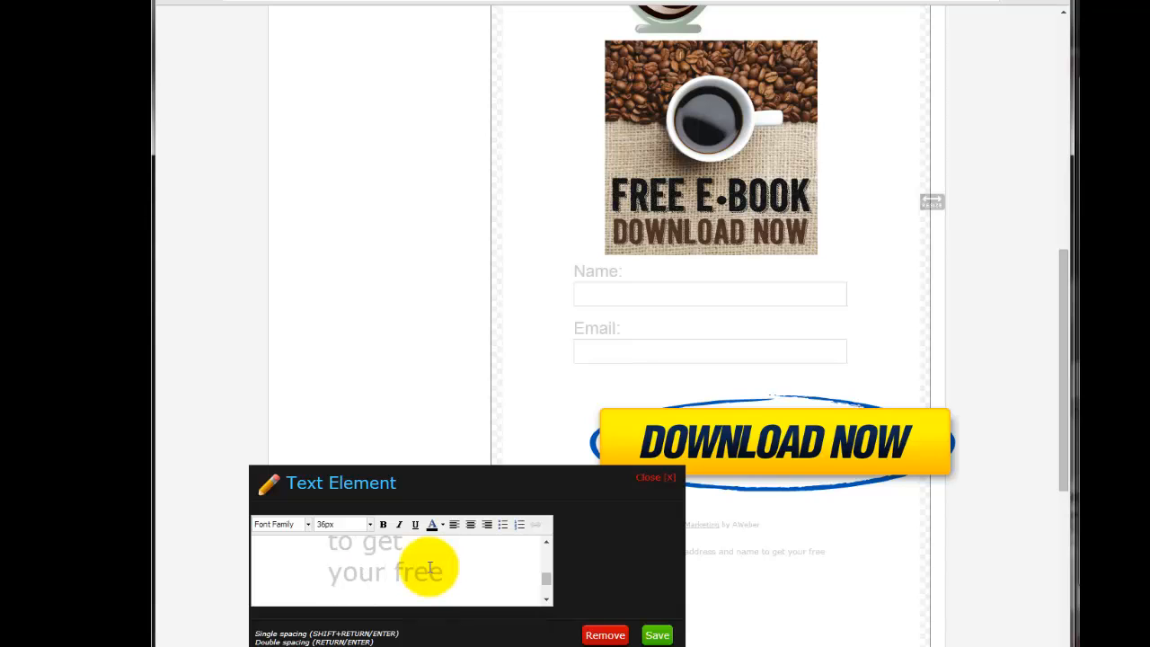
pyautogui.write(' e-book')
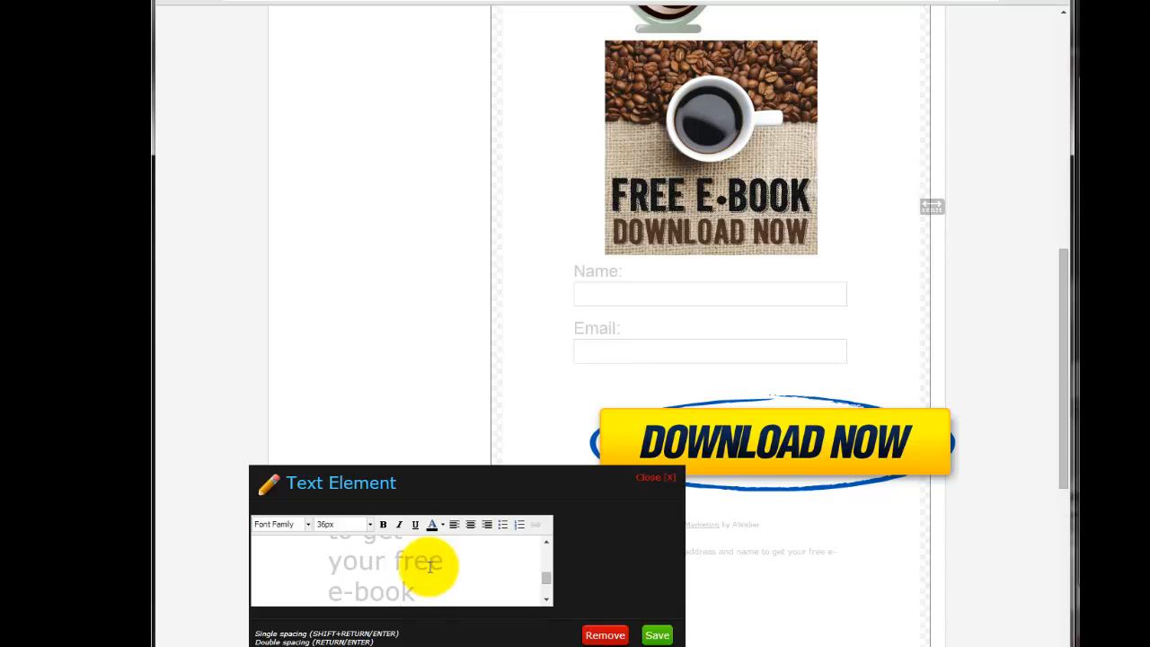
pyautogui.write('!')
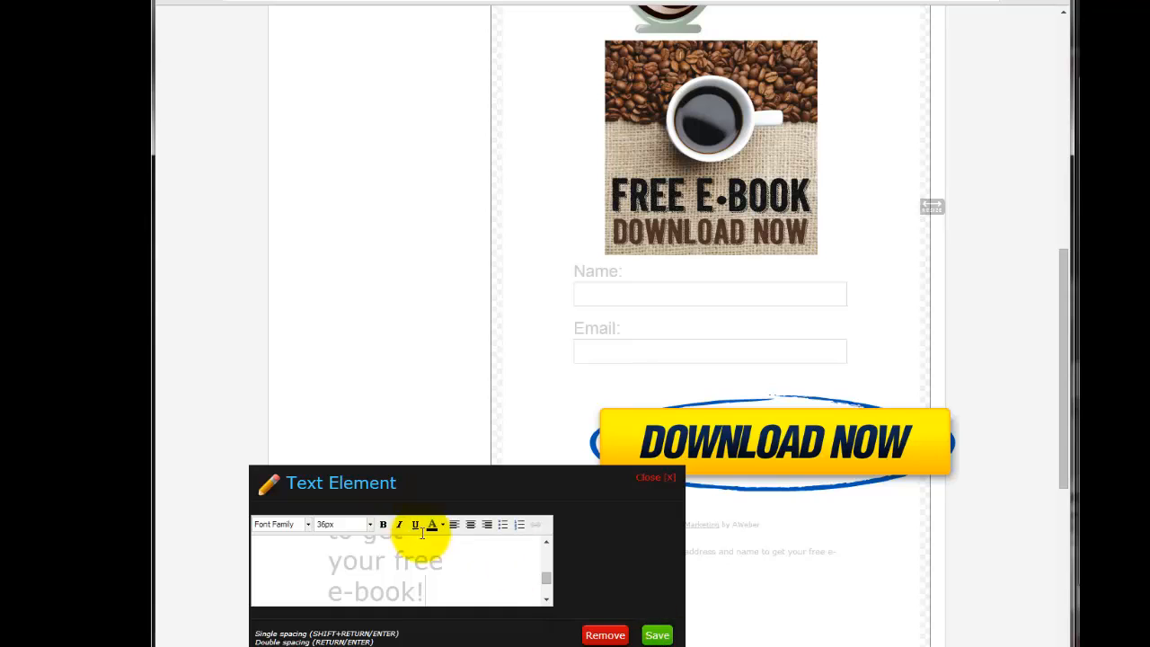
# Set the whole message's font to Arial and save the text element.
pyautogui.hotkey('ctrl', 'a')
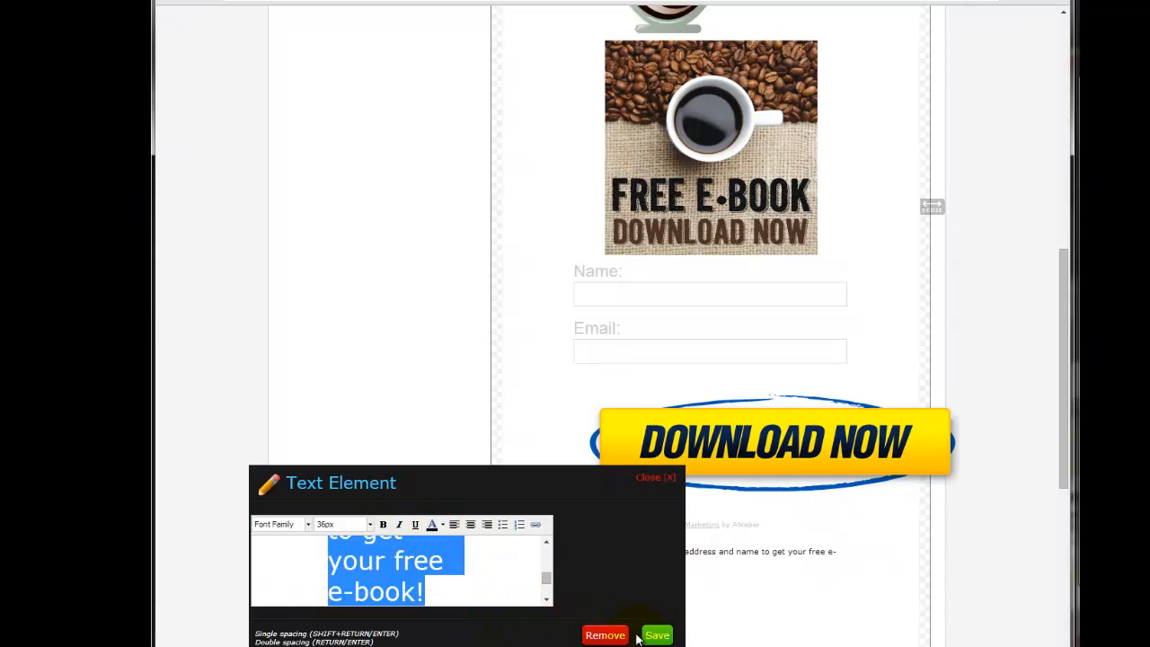
pyautogui.click(308, 524)
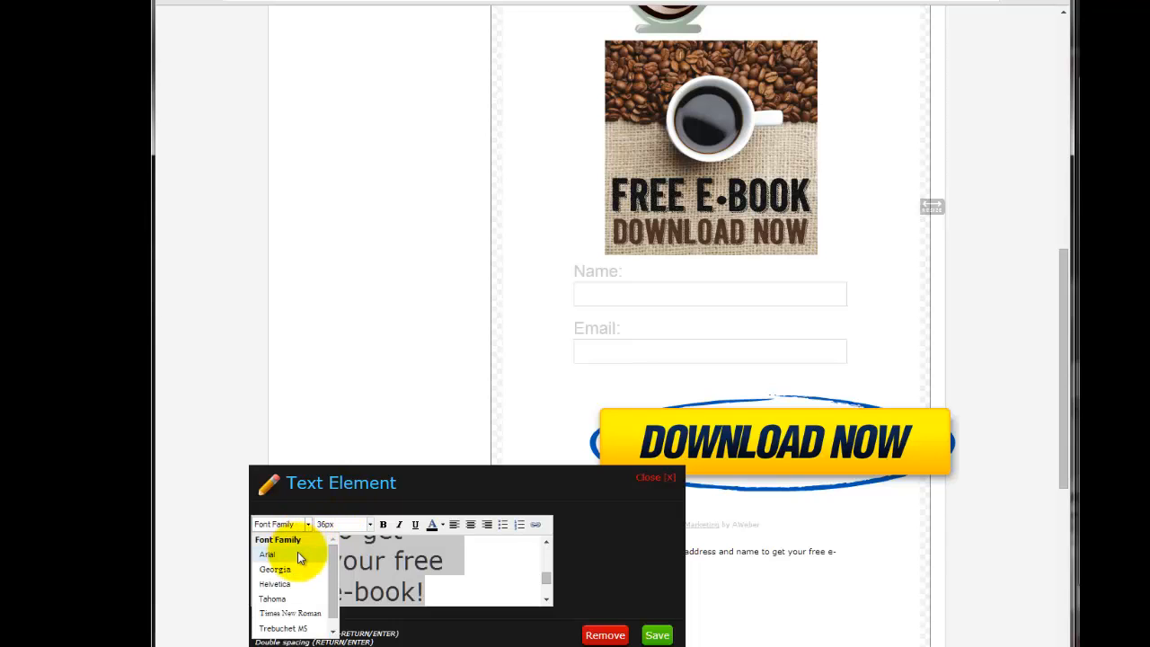
pyautogui.click(297, 552)
pyautogui.click(472, 569)
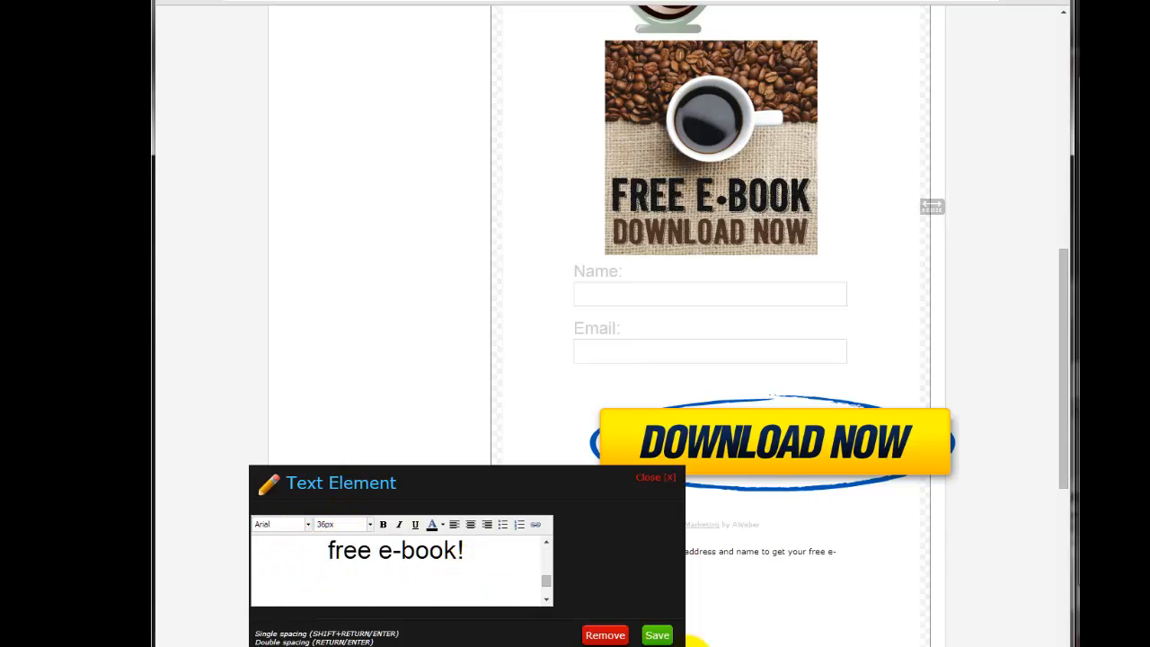
pyautogui.click(655, 635)
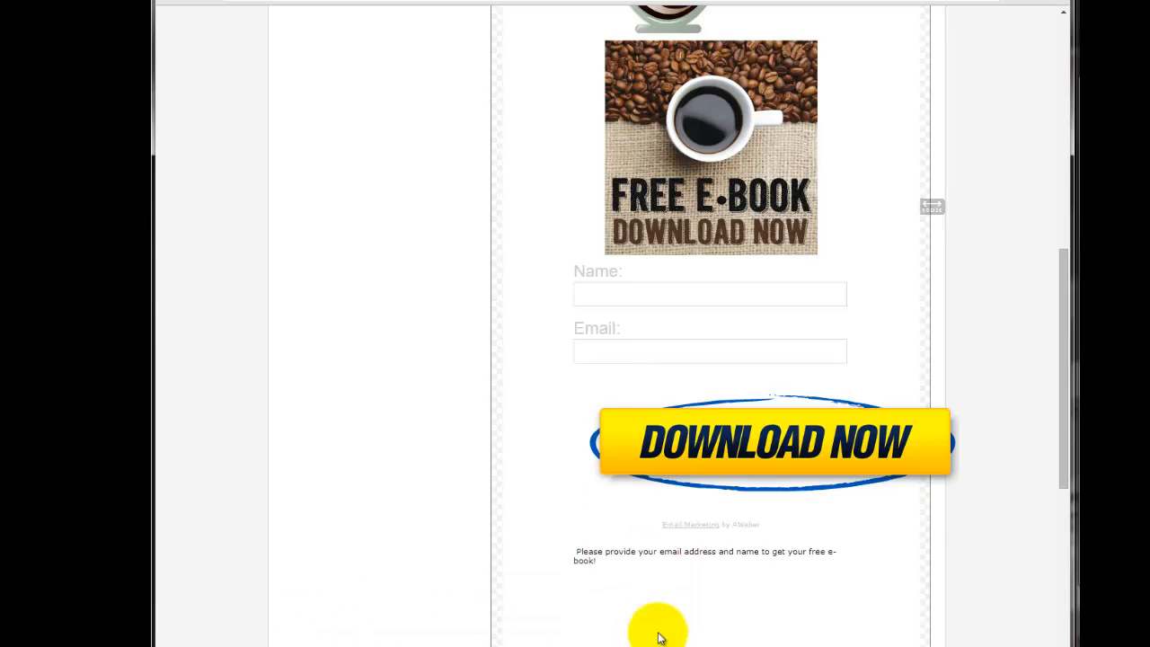
# Reopen the e-book message, set all its text to 36px, remove the leading space and save it.
pyautogui.click(662, 557)
pyautogui.scroll(7, 424, 558)
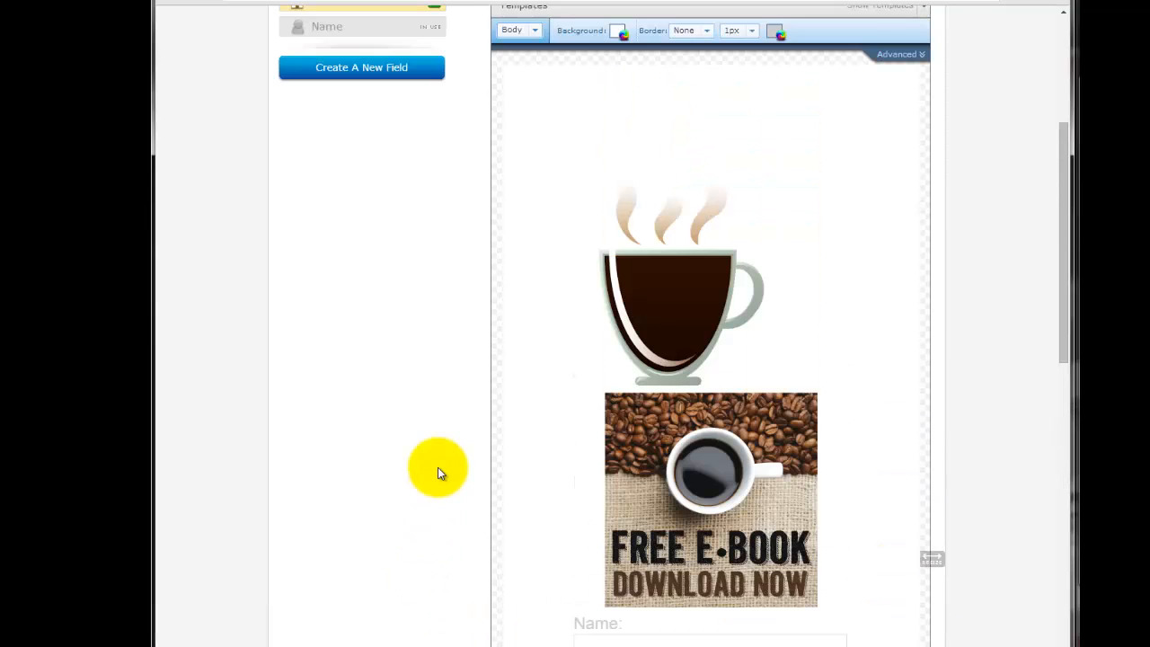
pyautogui.scroll(-6, 438, 473)
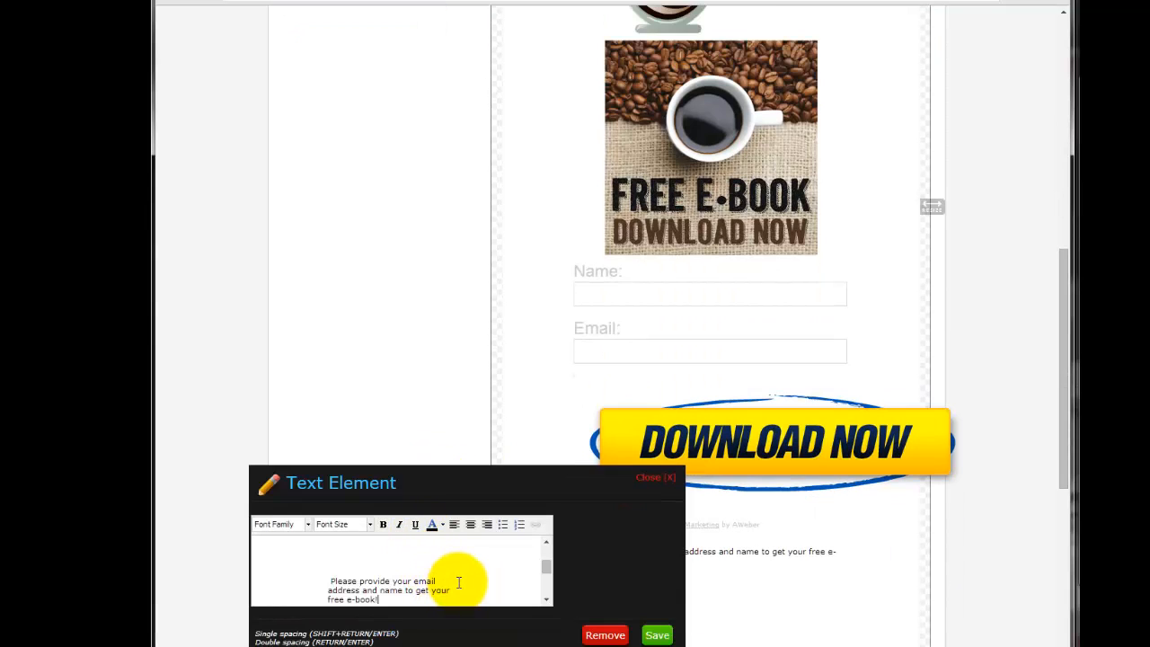
pyautogui.hotkey('shift', 'Up')
pyautogui.hotkey('shift', 'Up')
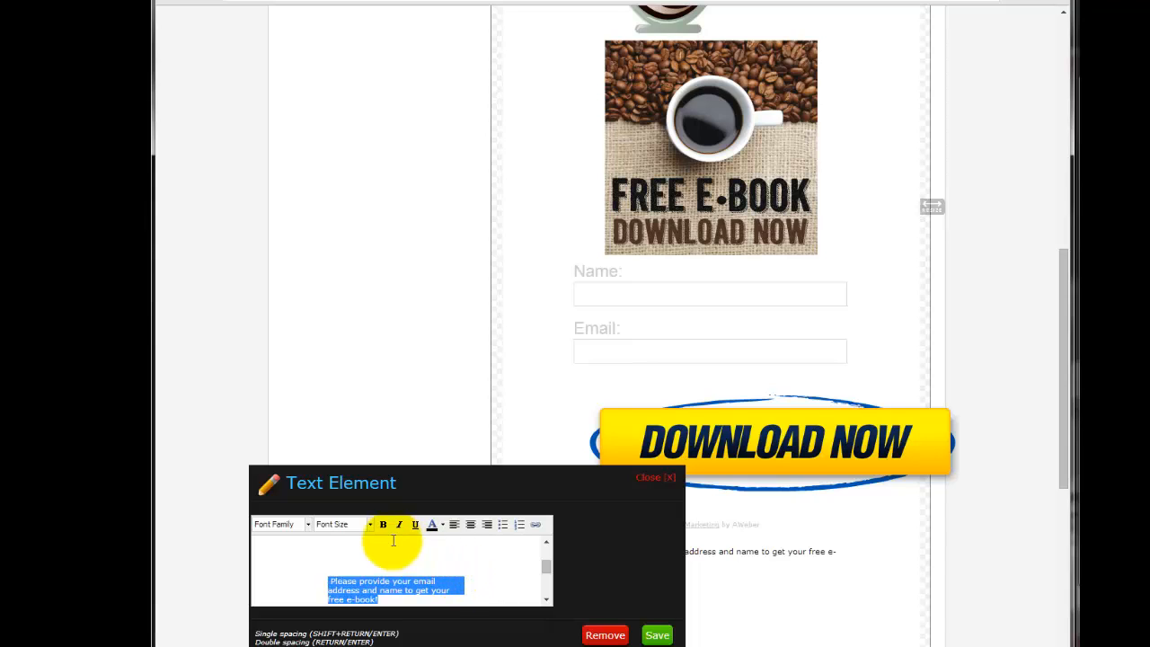
pyautogui.click(366, 526)
pyautogui.click(347, 593)
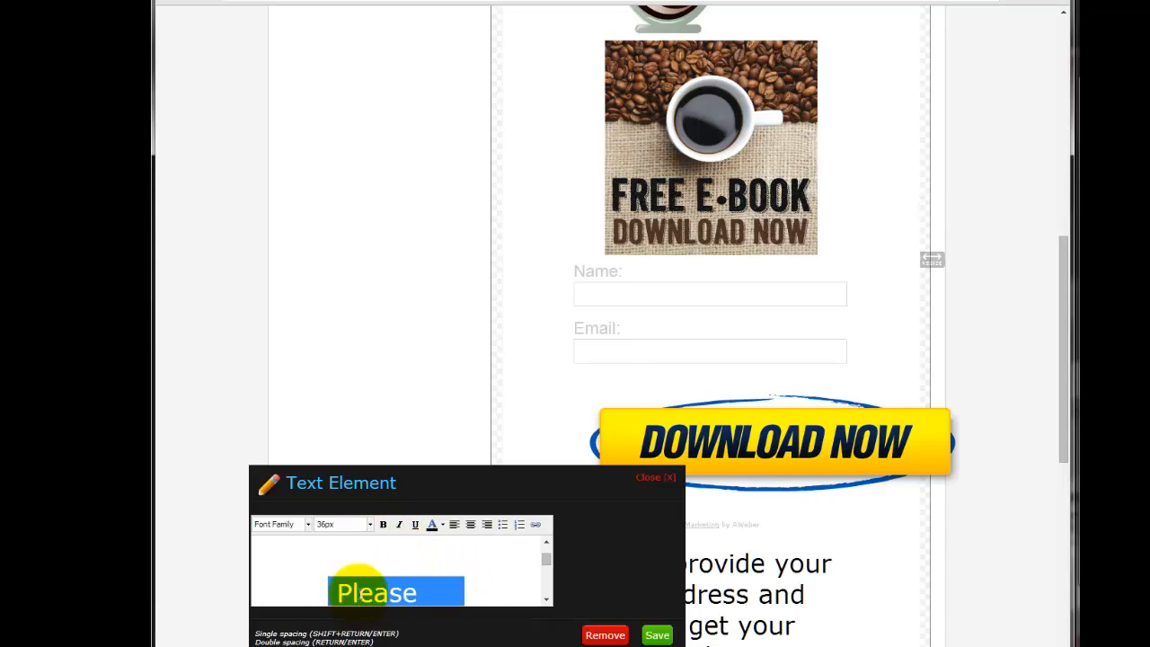
pyautogui.press('Delete')
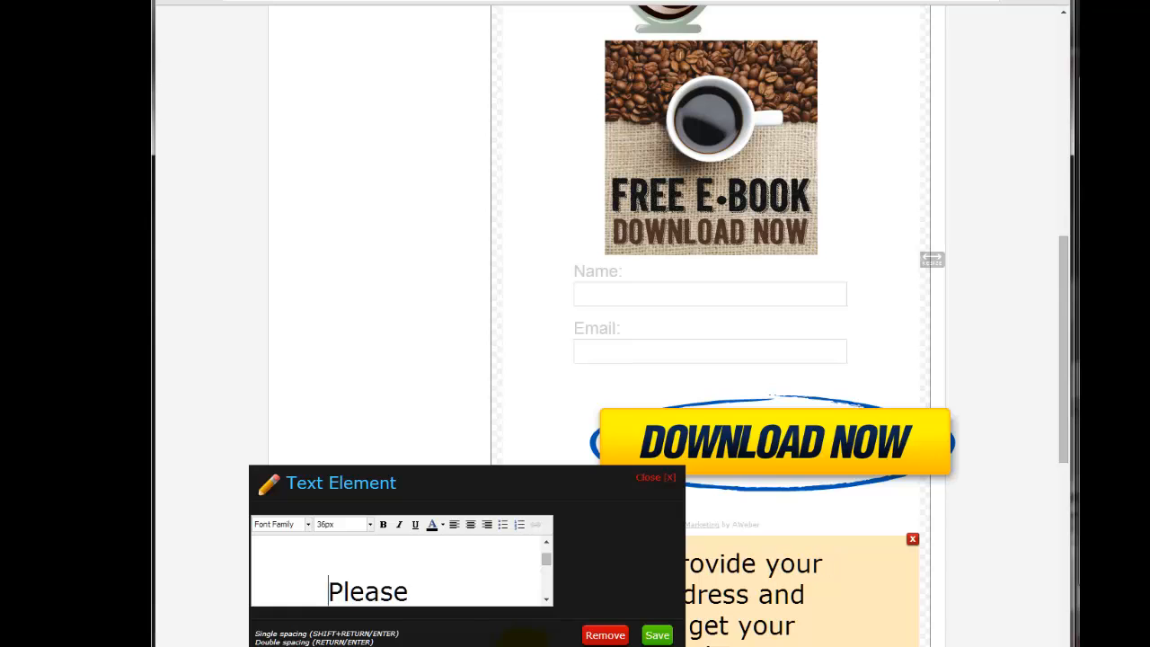
pyautogui.click(657, 636)
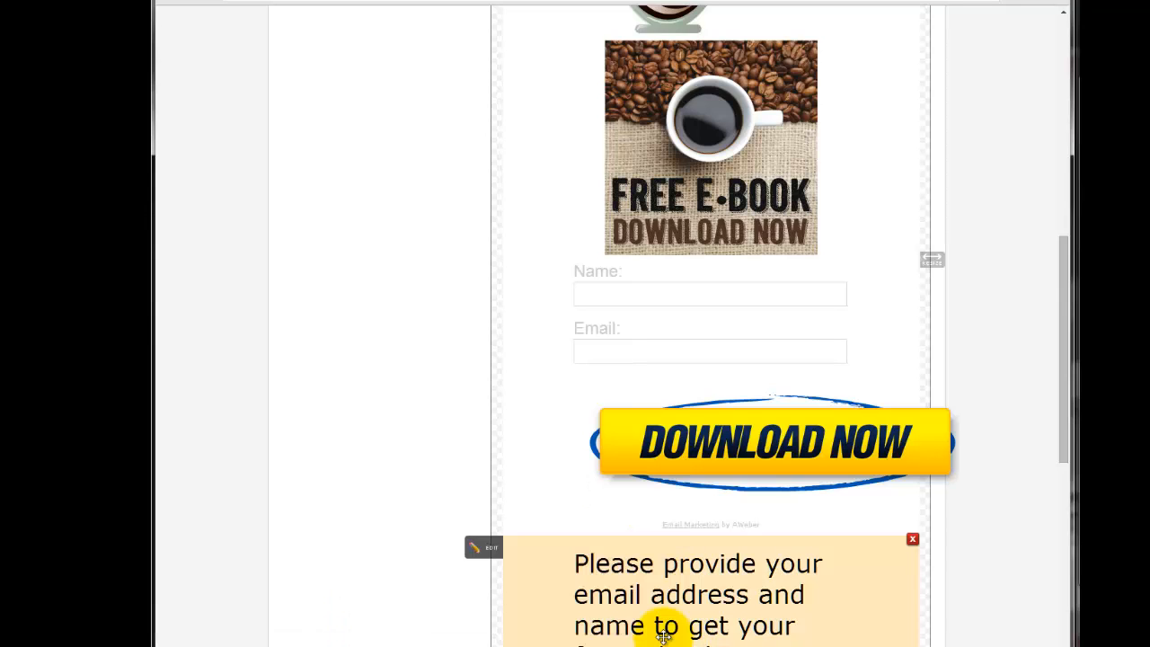
# Move the message between the coffee cup and Free E-Book images, center its text and save it.
pyautogui.moveTo(743, 539); pyautogui.dragTo(754, 111)
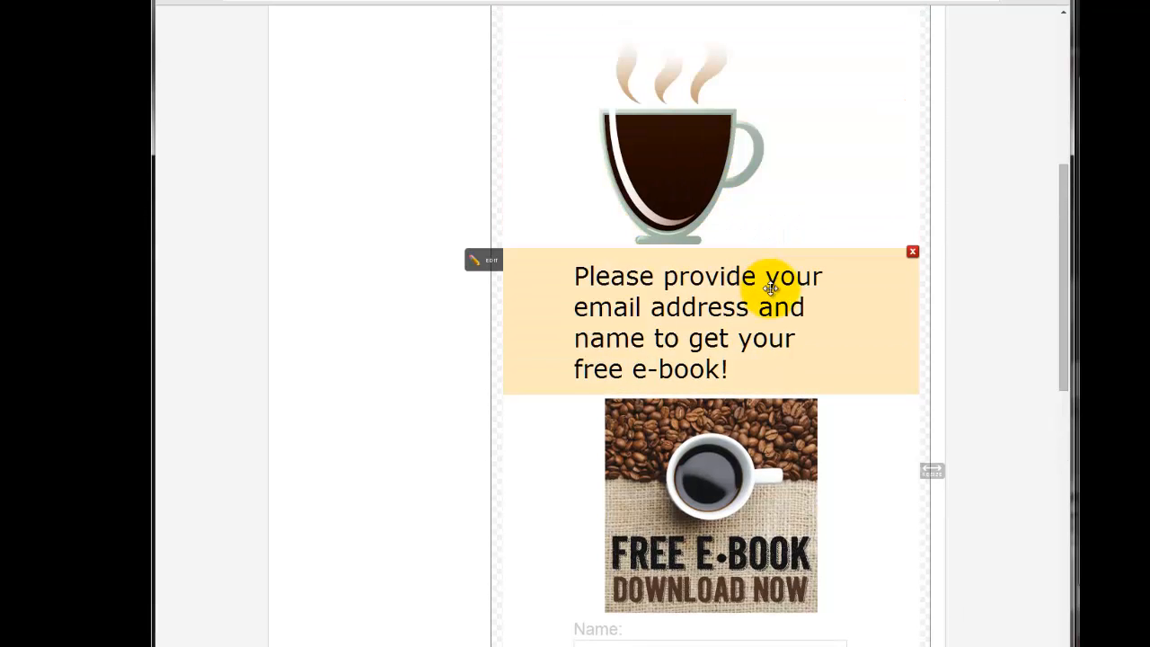
pyautogui.click(770, 286)
pyautogui.click(471, 239)
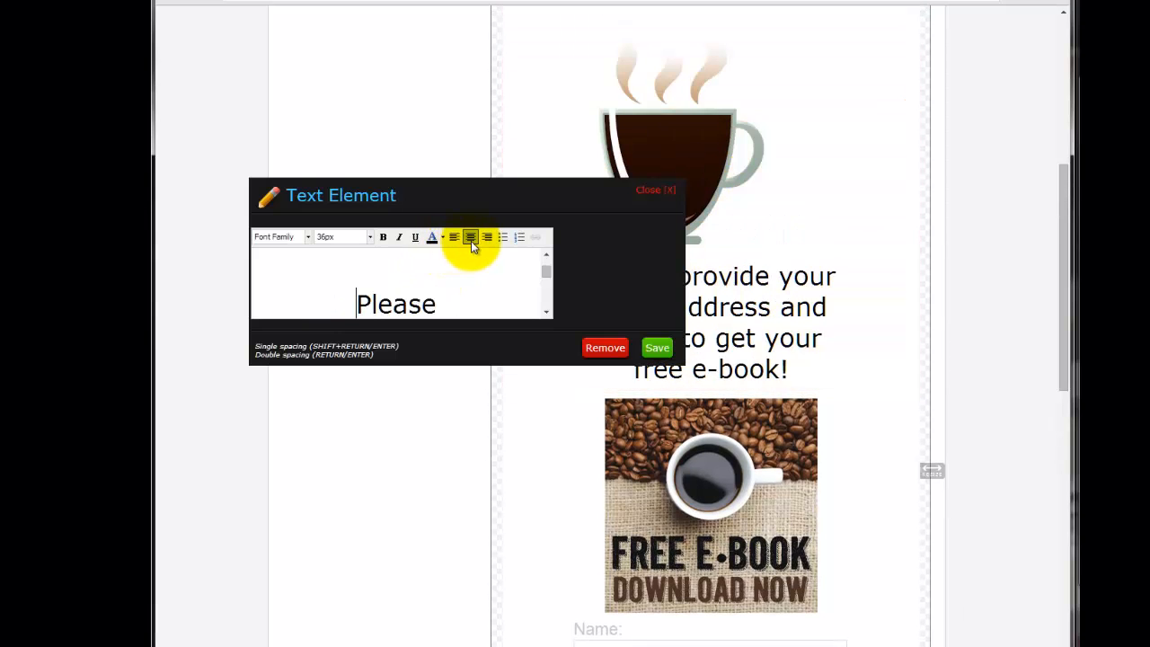
pyautogui.click(657, 347)
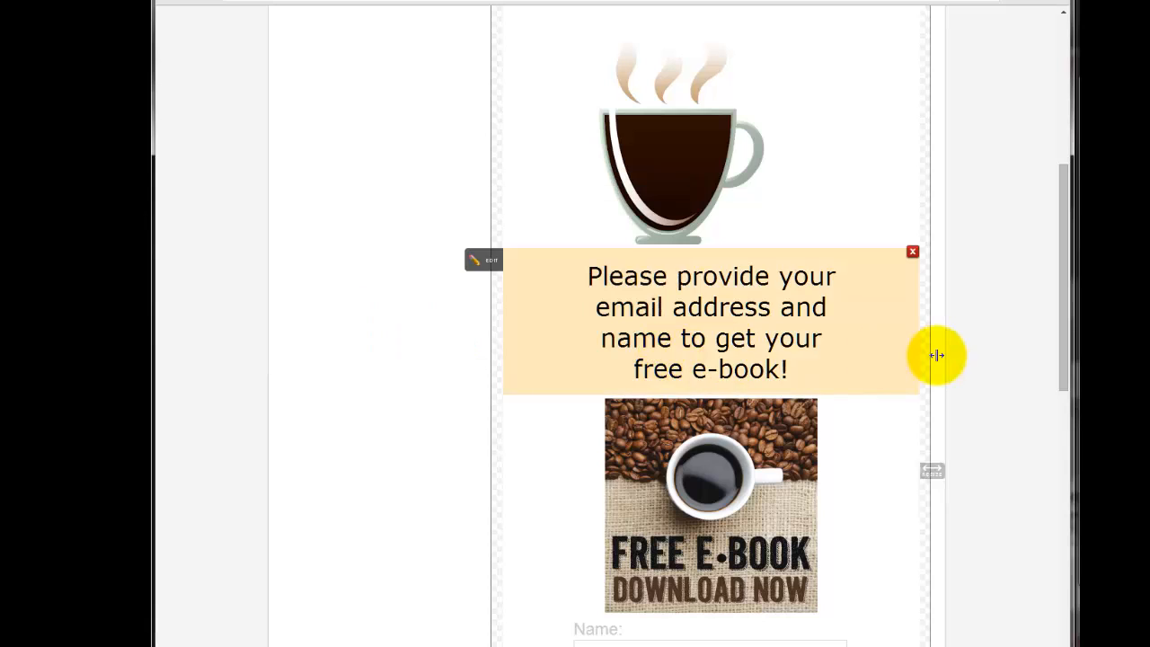
# Open the coffee cup image's settings and review the form layout from the cup down to the Download Now button.
pyautogui.scroll(1, 945, 351)
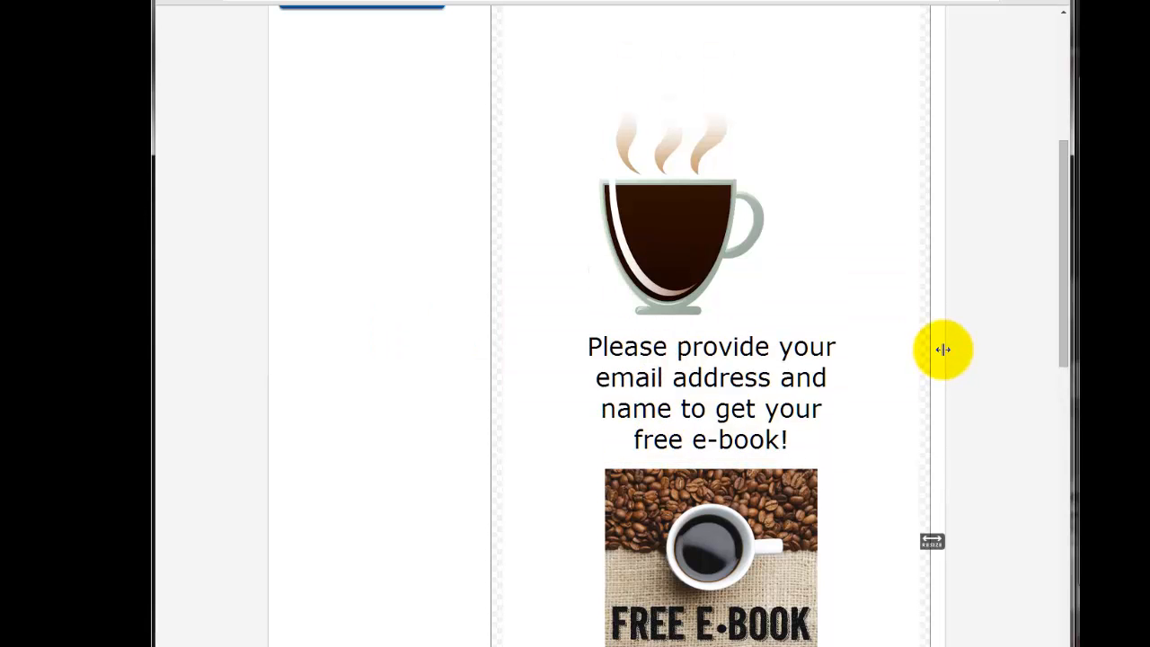
pyautogui.scroll(1, 943, 350)
pyautogui.click(600, 315)
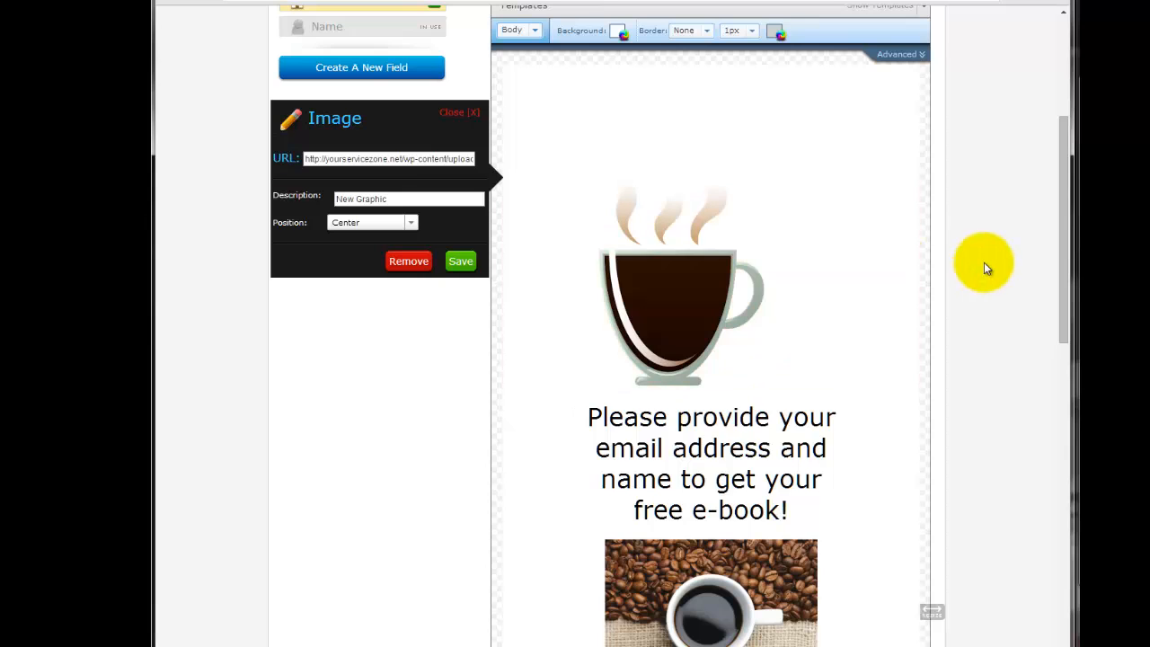
pyautogui.scroll(2, 767, 77)
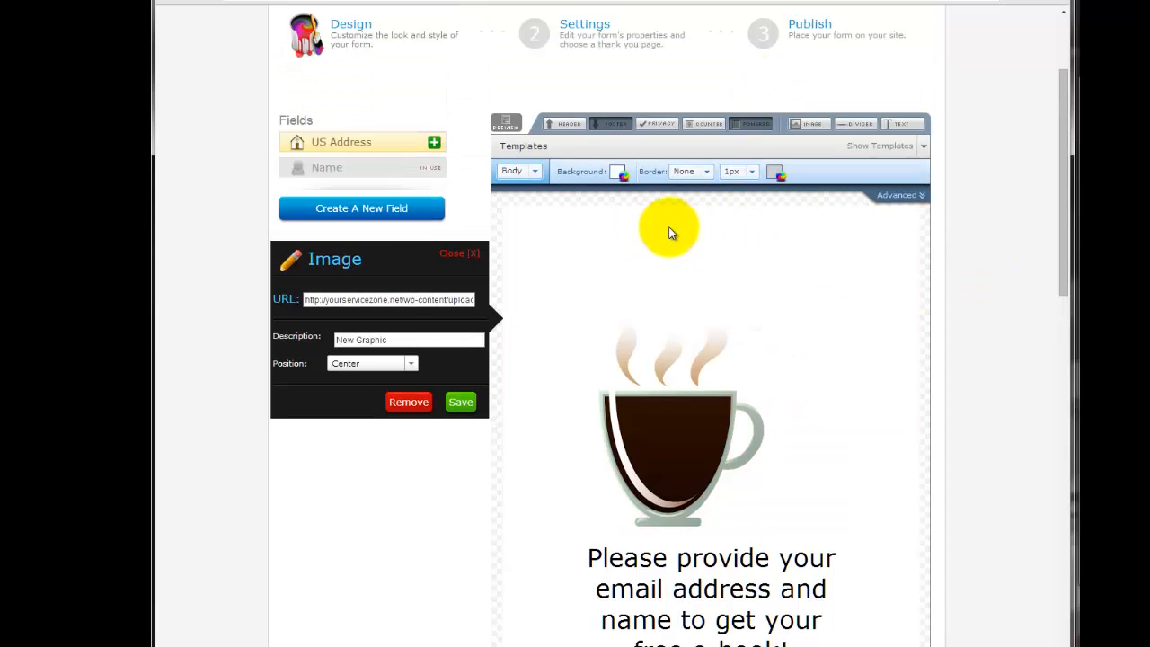
pyautogui.scroll(-1, 683, 359)
pyautogui.scroll(-2, 692, 340)
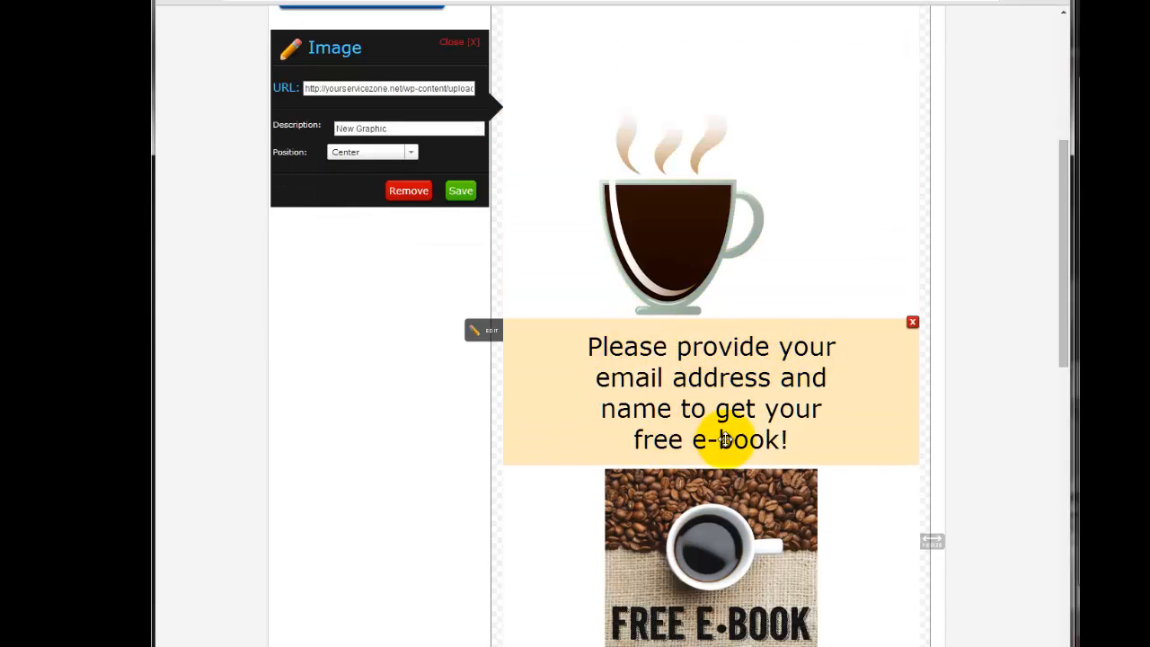
pyautogui.scroll(-2, 868, 393)
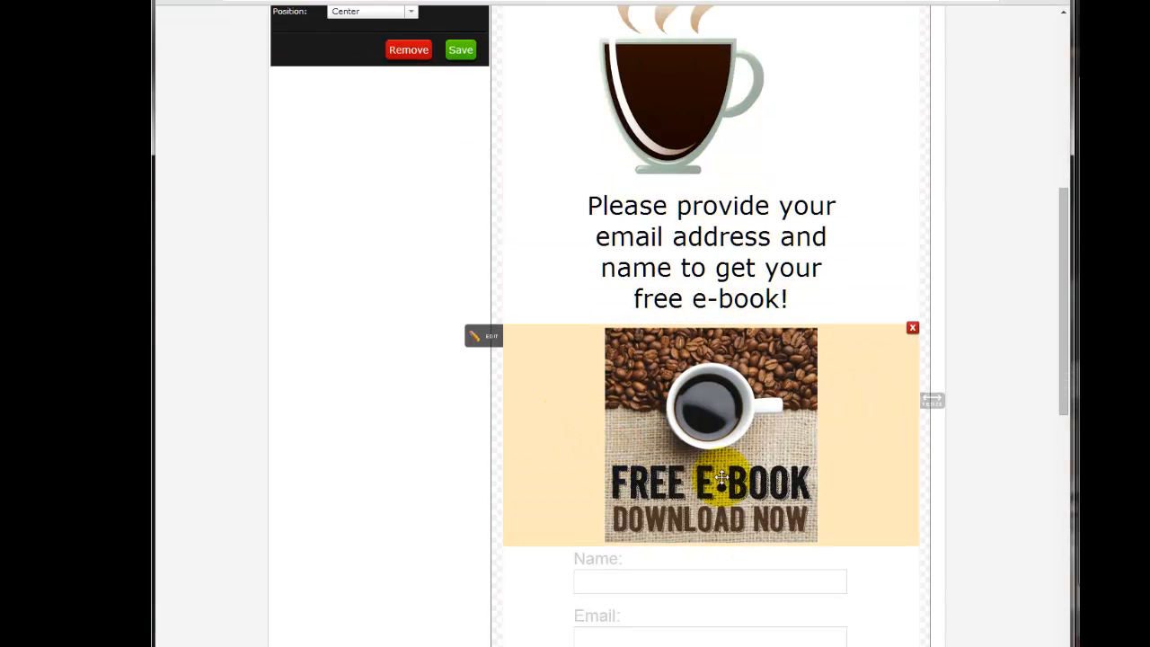
pyautogui.scroll(-3, 800, 490)
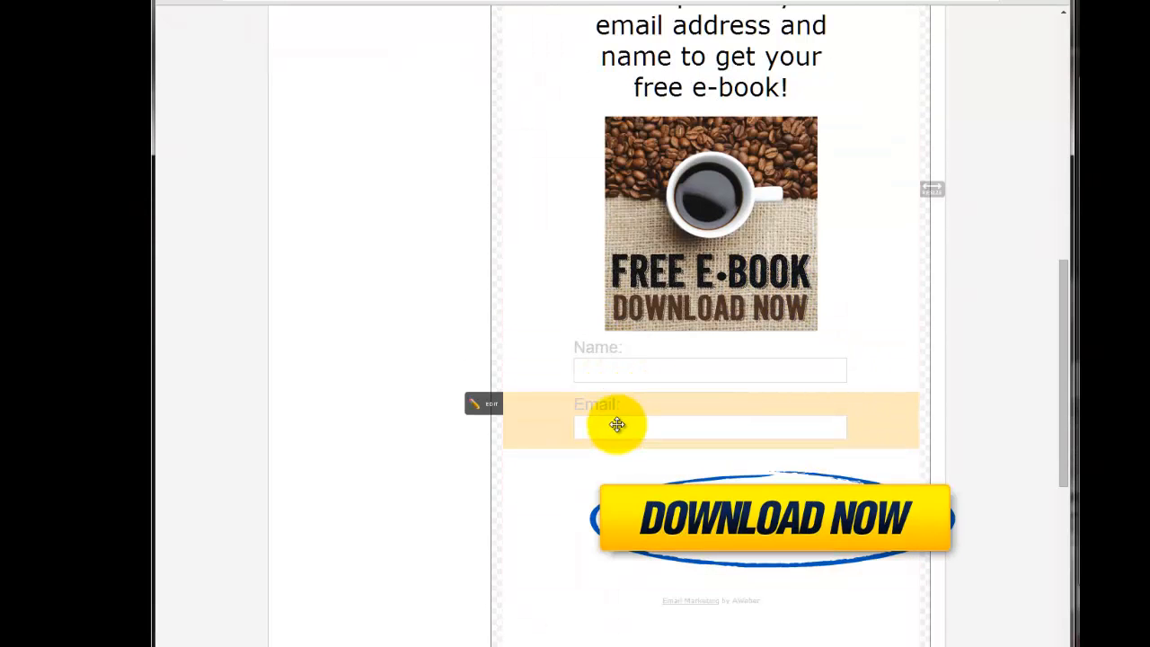
# Select the Name field, show its advanced styling and set the form inputs' text color to 000000.
pyautogui.click(632, 369)
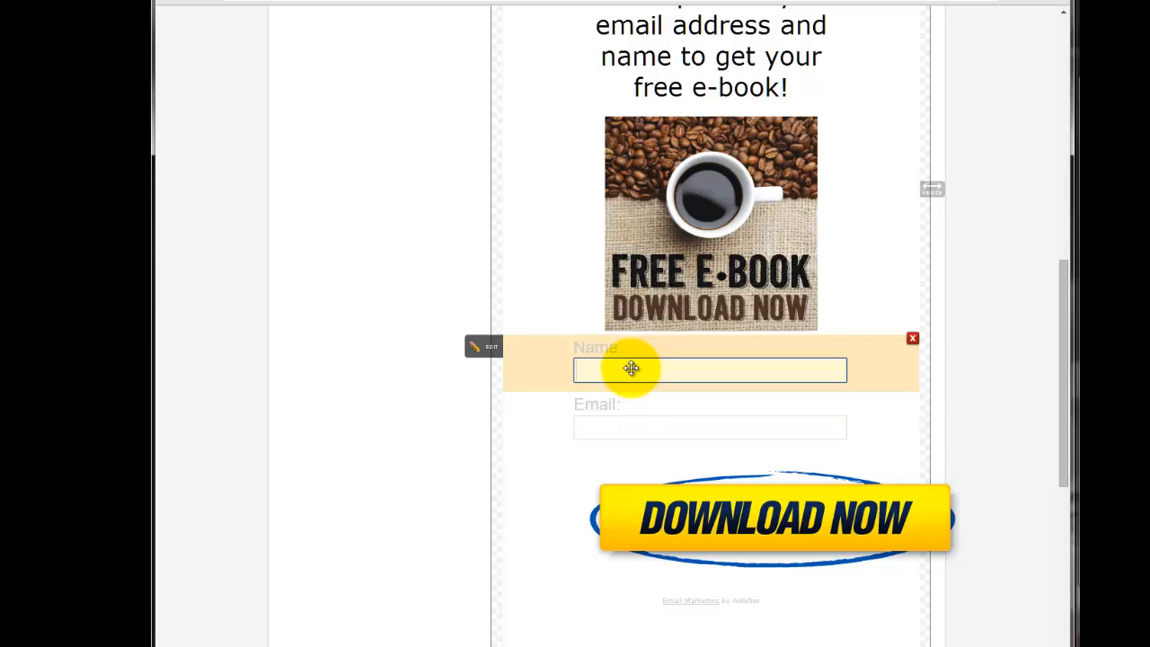
pyautogui.scroll(2, 600, 345)
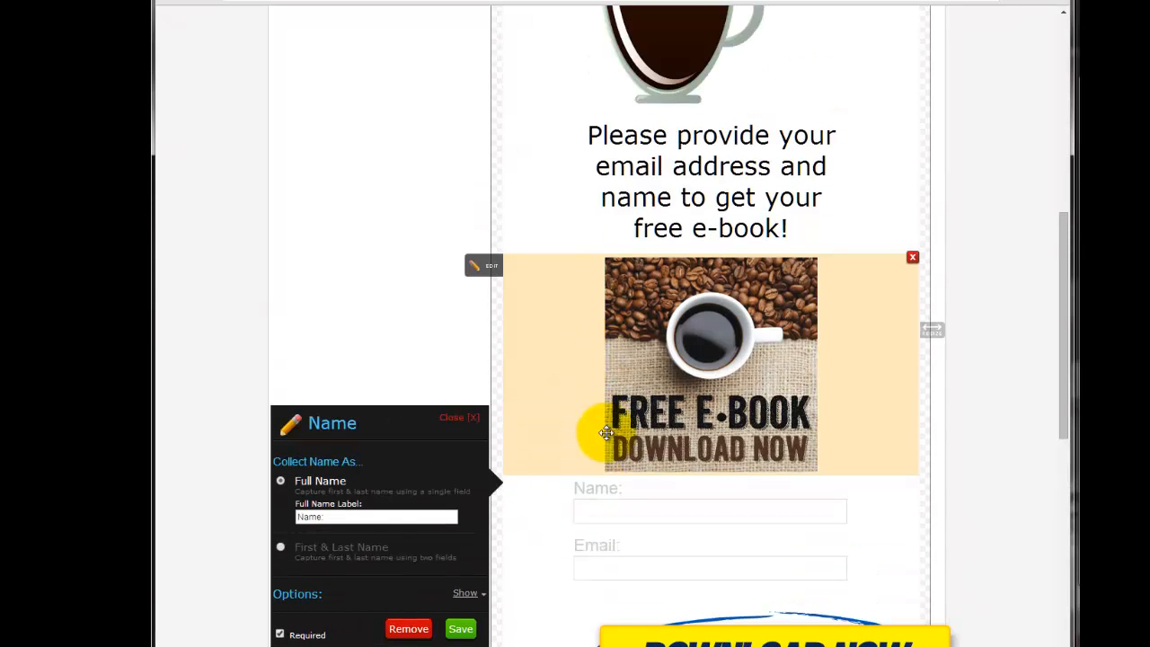
pyautogui.scroll(5, 853, 161)
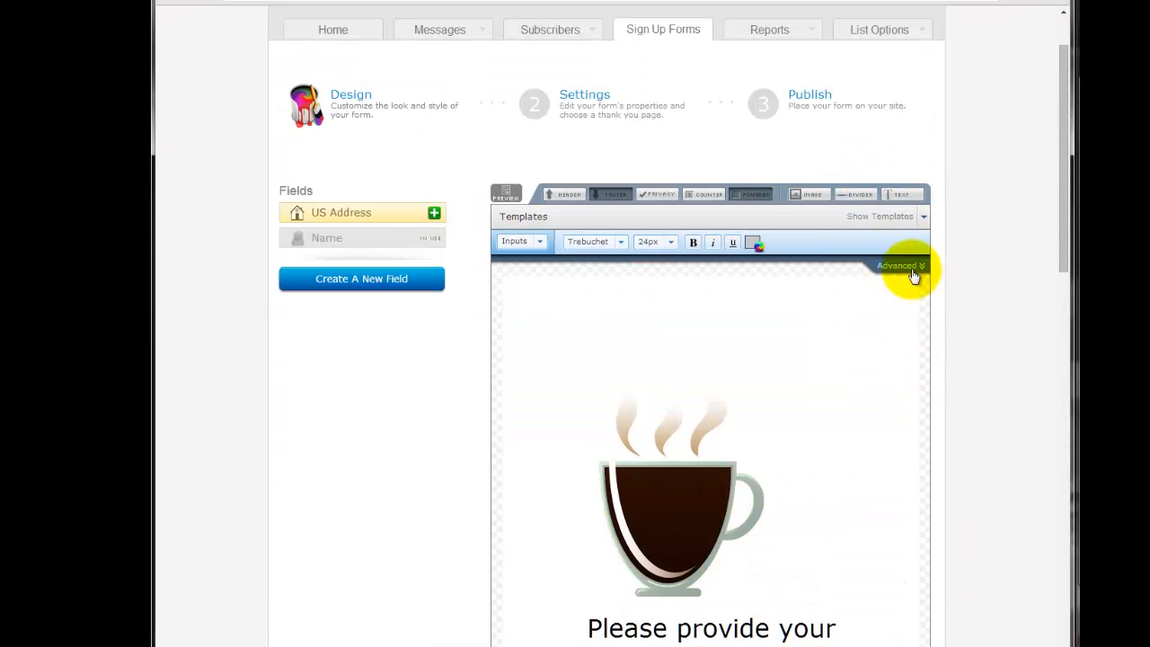
pyautogui.click(912, 271)
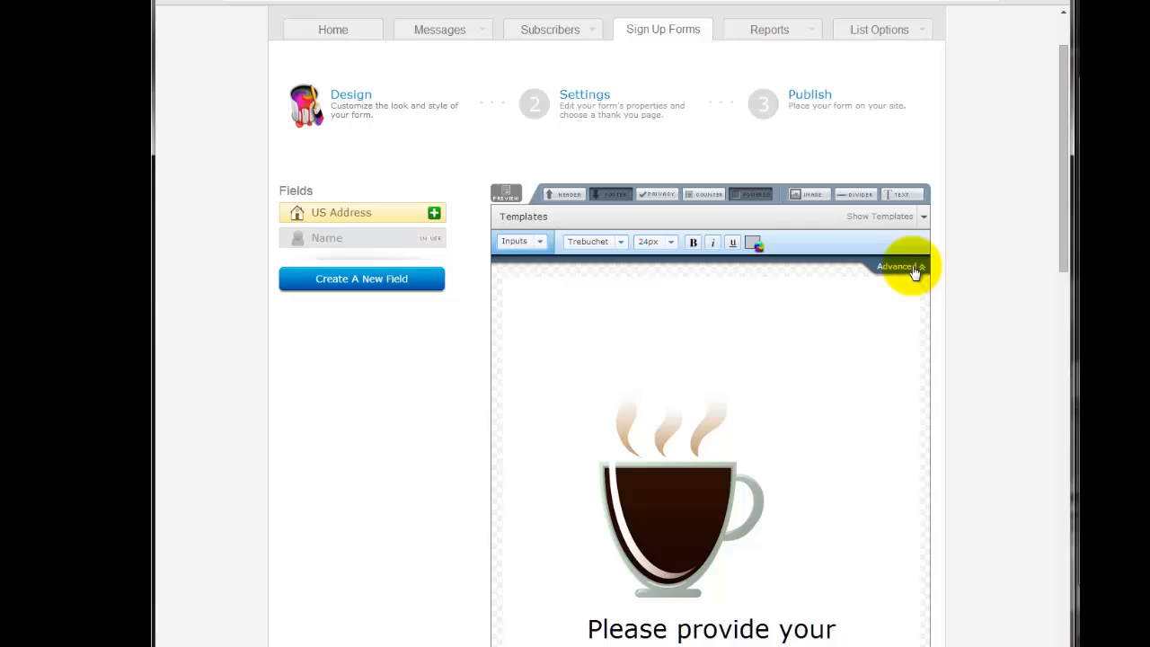
pyautogui.click(753, 243)
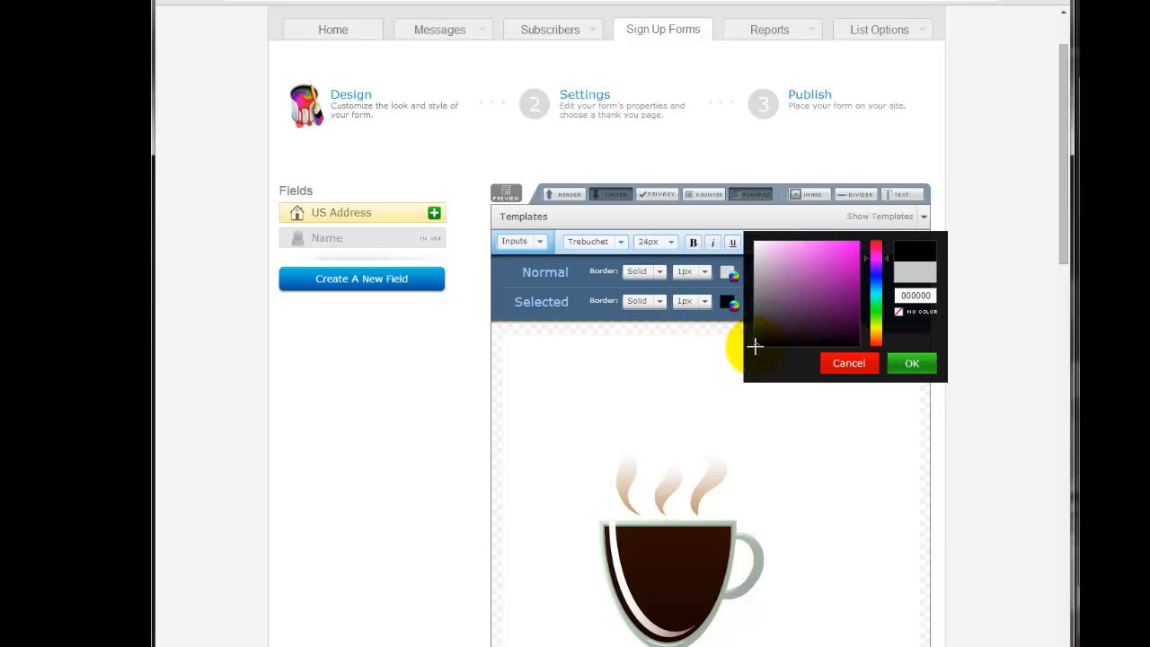
pyautogui.click(912, 364)
pyautogui.scroll(-5, 872, 374)
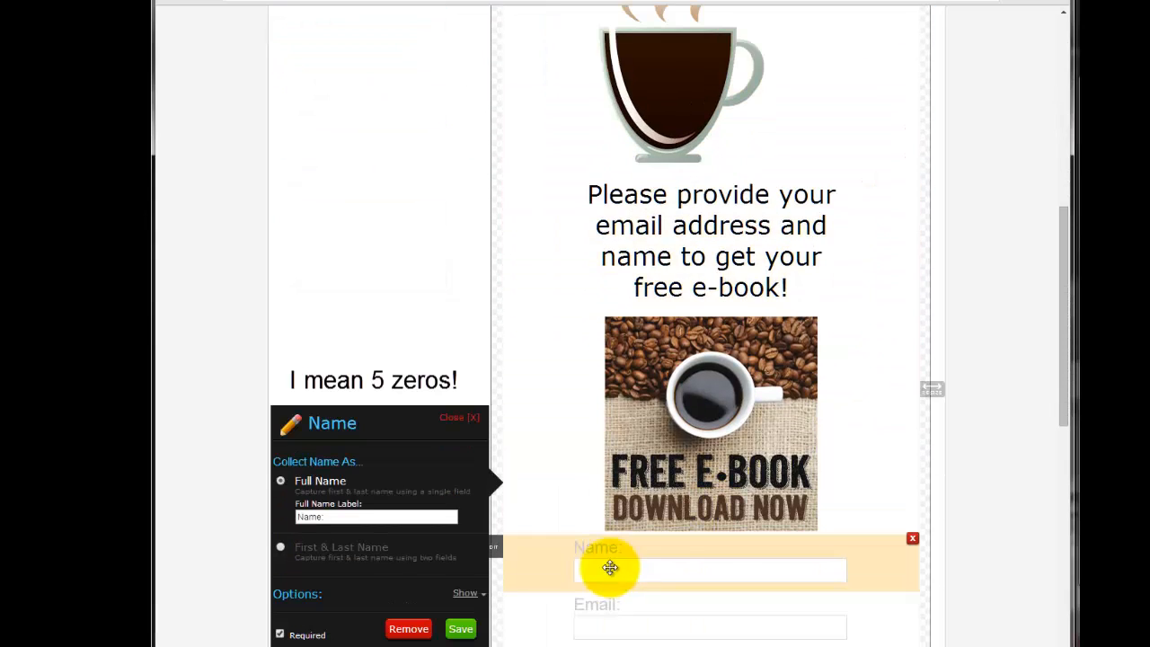
pyautogui.scroll(-3, 405, 562)
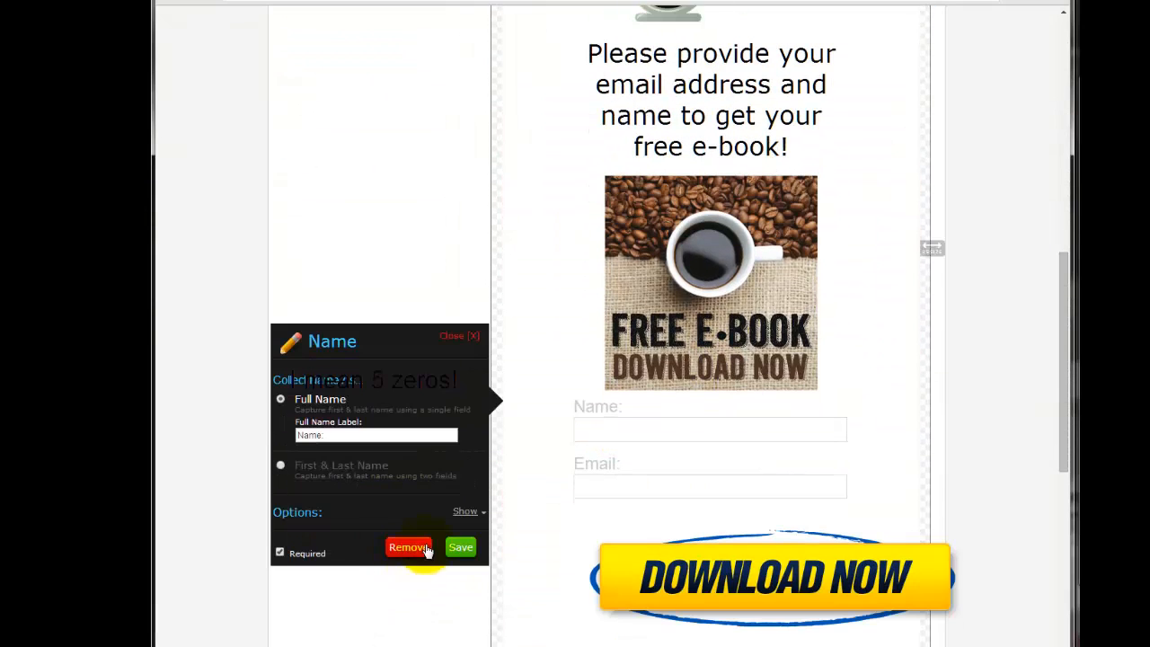
# Set the normal-state border color of the form inputs to black, 000000.
pyautogui.scroll(10, 782, 390)
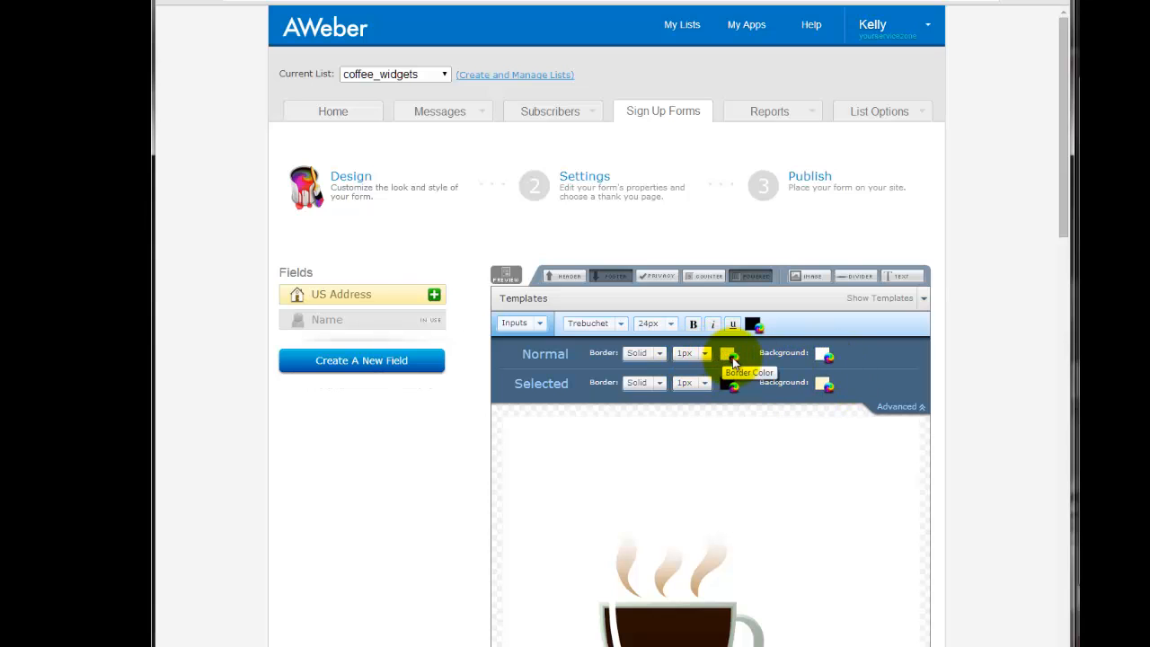
pyautogui.click(734, 359)
pyautogui.click(728, 455)
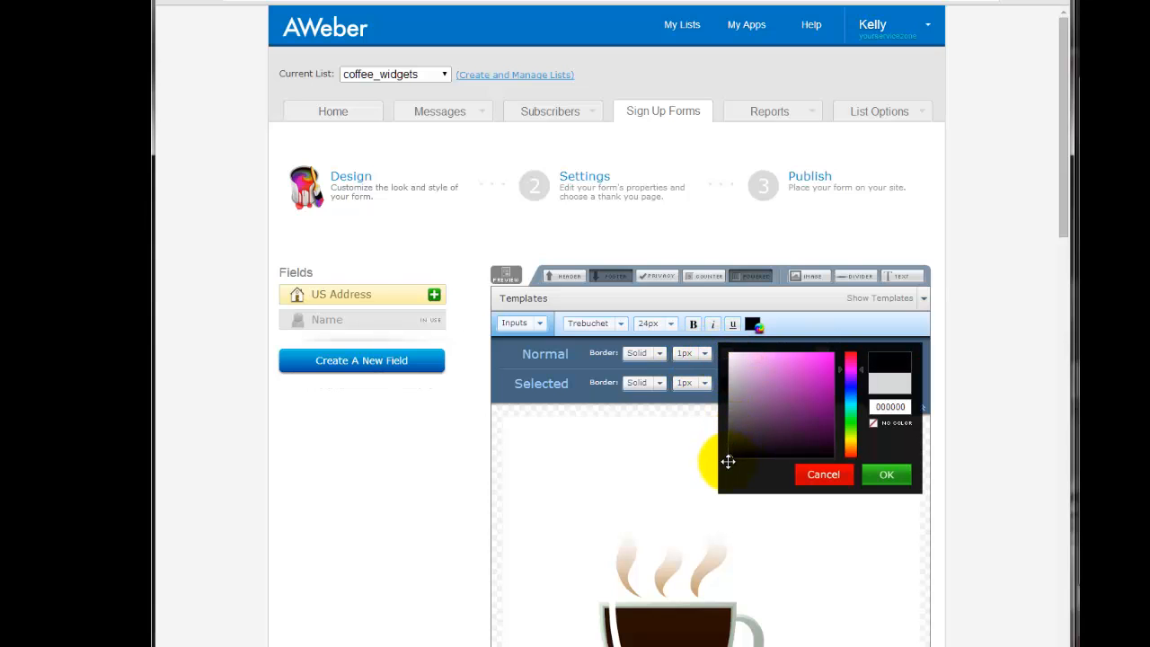
pyautogui.click(886, 474)
pyautogui.scroll(-7, 860, 467)
pyautogui.click(860, 469)
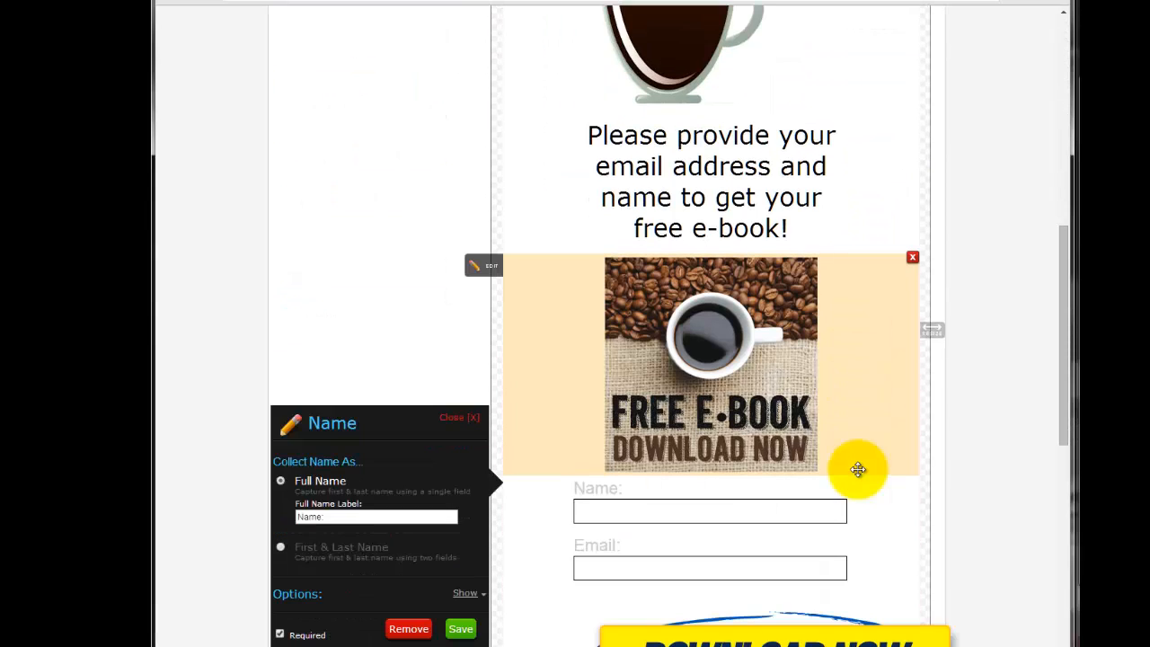
# Switch the styling target to Labels and set the field label text color to 000000.
pyautogui.scroll(5, 890, 472)
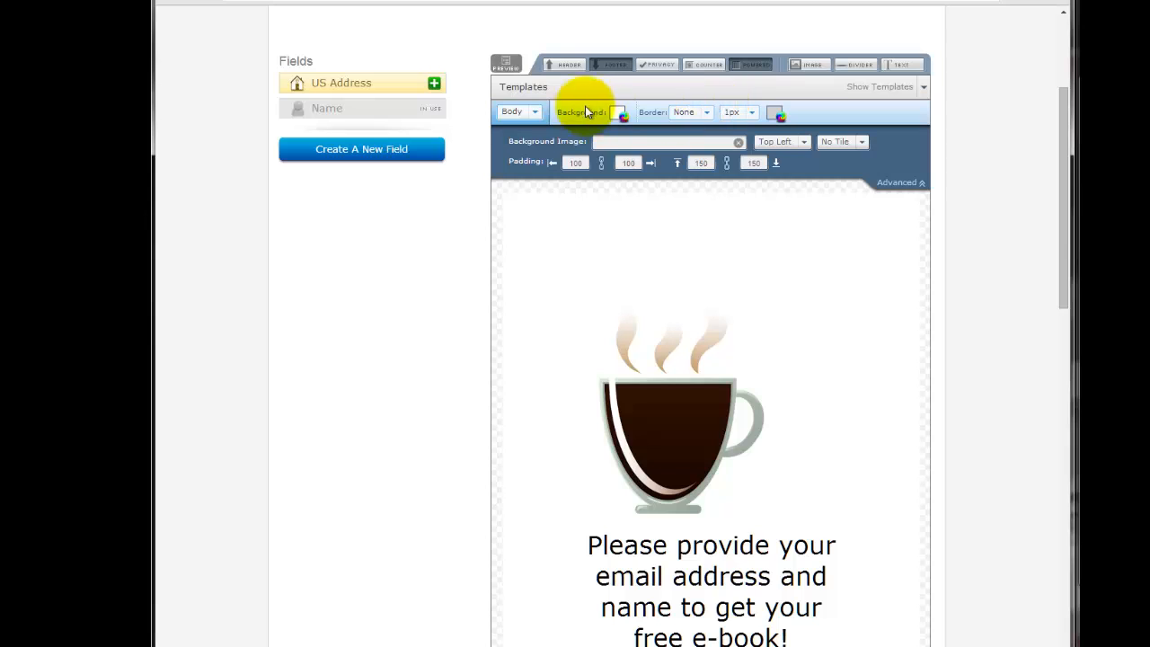
pyautogui.click(537, 113)
pyautogui.click(528, 151)
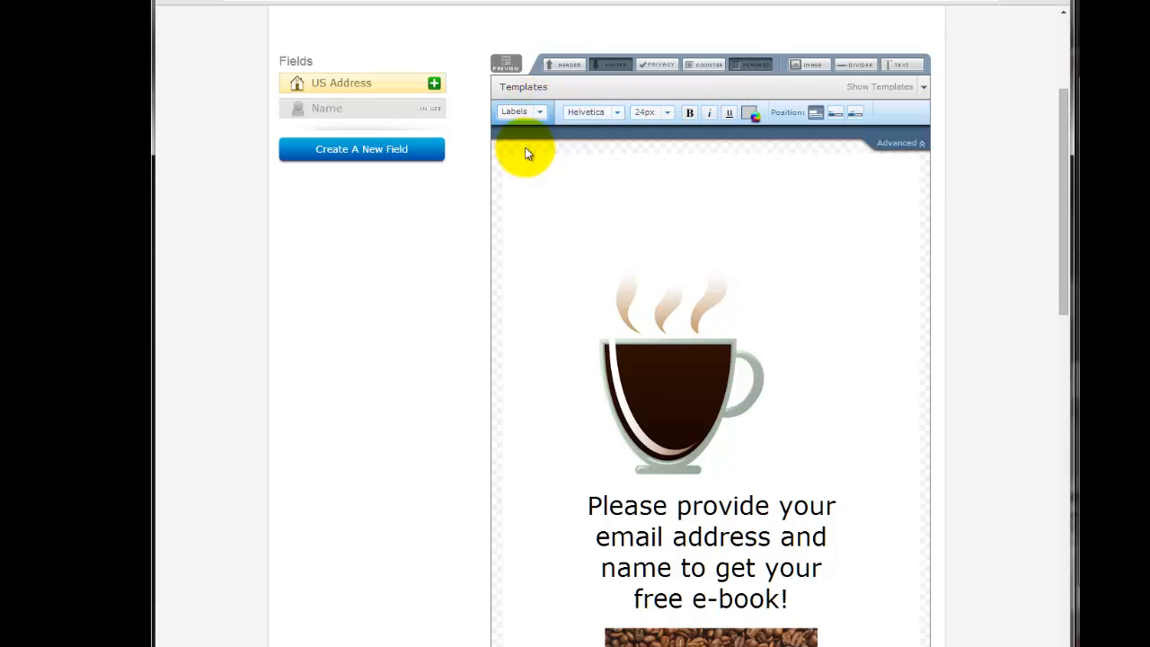
pyautogui.click(749, 115)
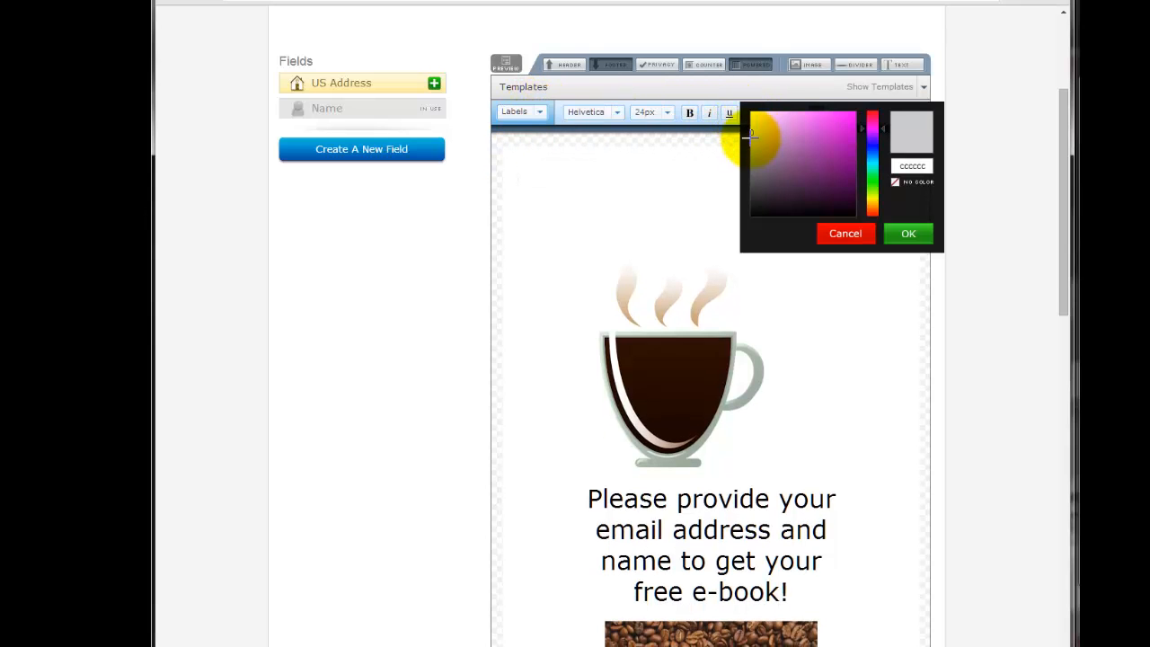
pyautogui.click(751, 134)
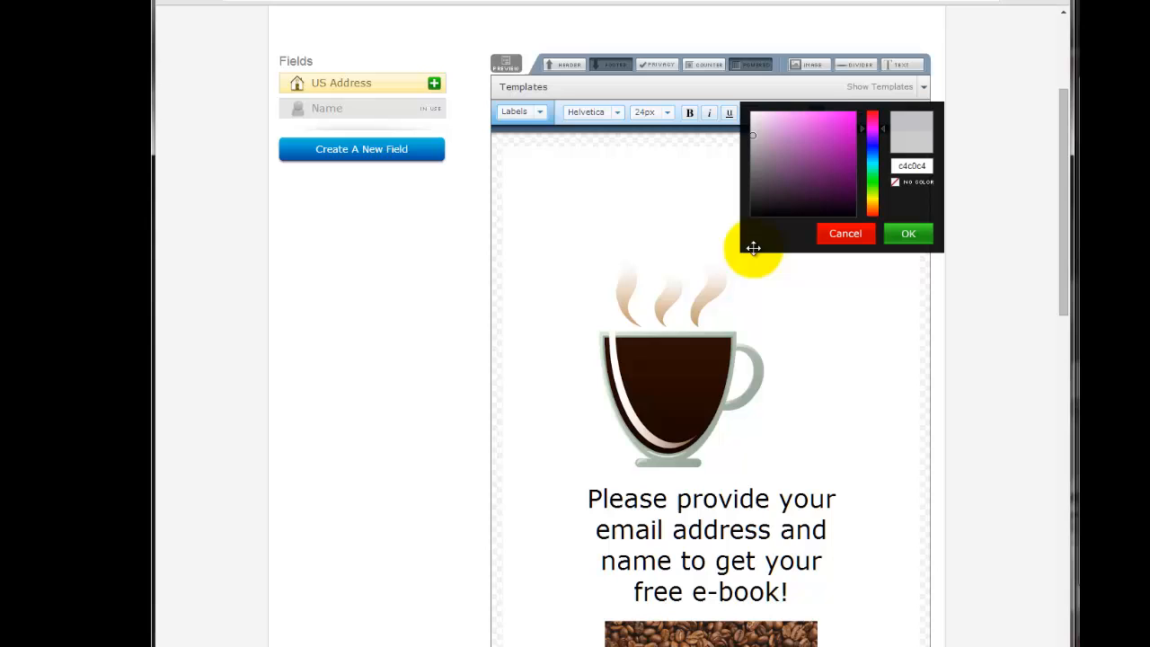
pyautogui.click(910, 233)
pyautogui.scroll(-5, 839, 318)
pyautogui.click(688, 436)
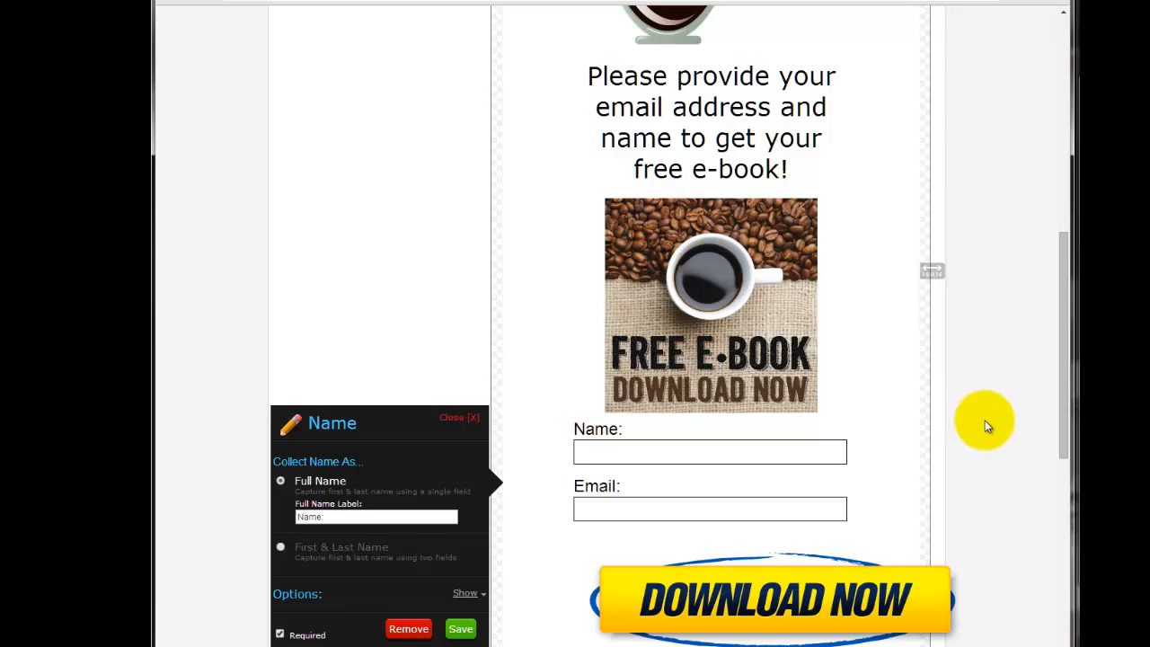
# Review the form design from the coffee cup to the button, close the Name field's settings and save the form.
pyautogui.scroll(4, 979, 418)
pyautogui.scroll(2, 962, 395)
pyautogui.scroll(-5, 961, 392)
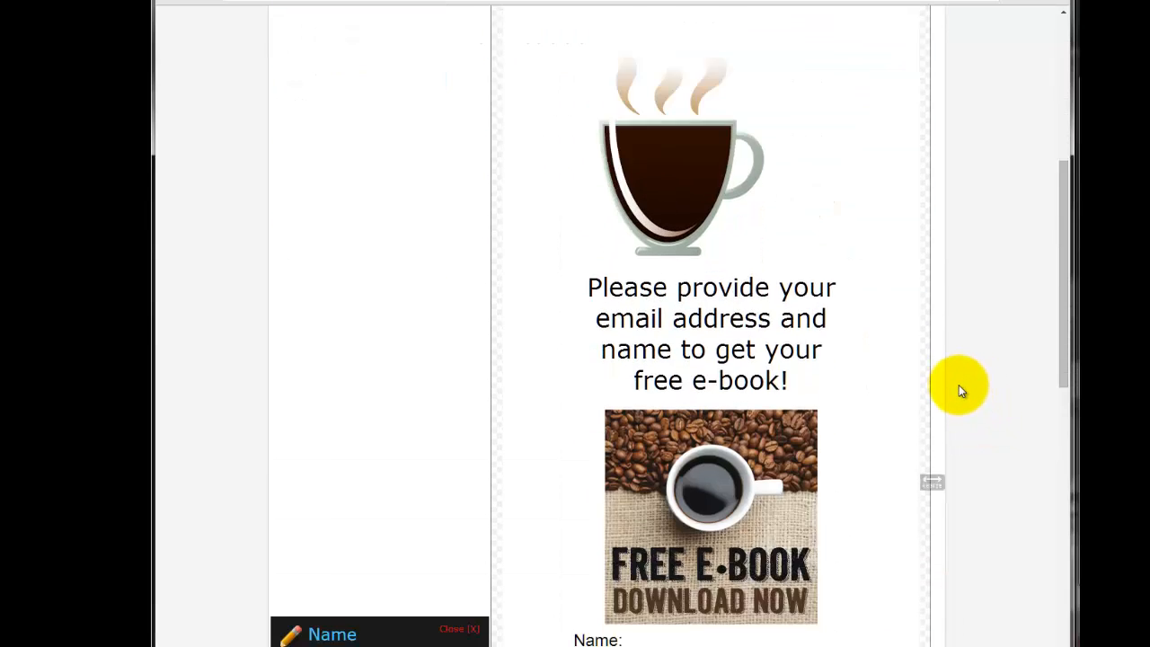
pyautogui.scroll(-5, 960, 395)
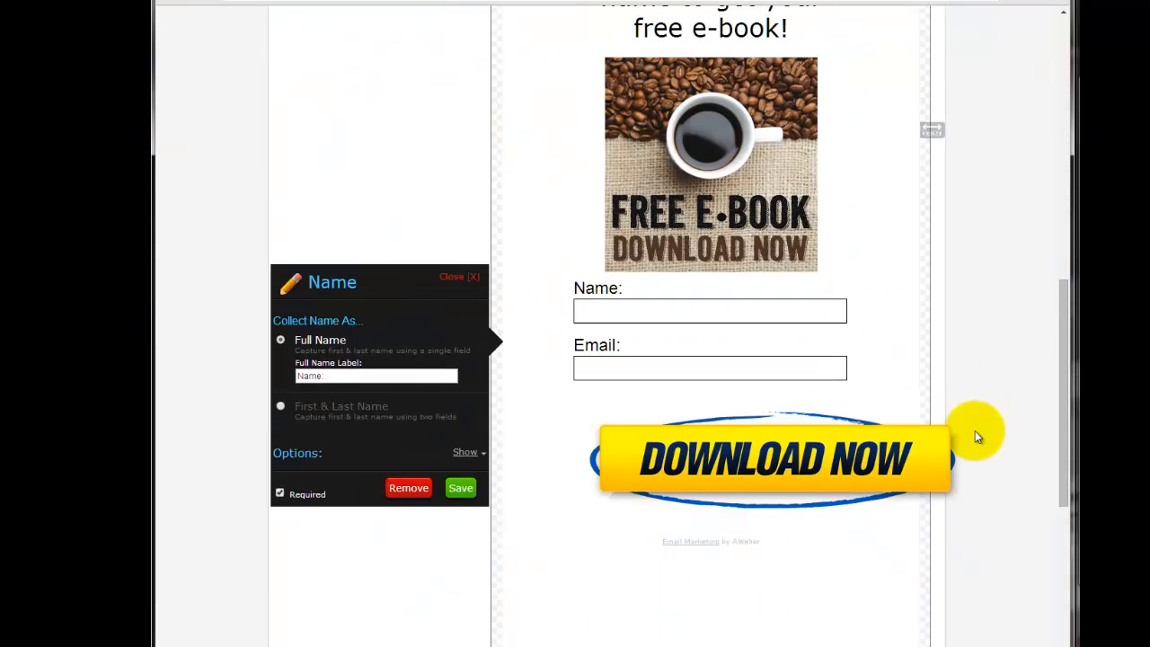
pyautogui.click(462, 278)
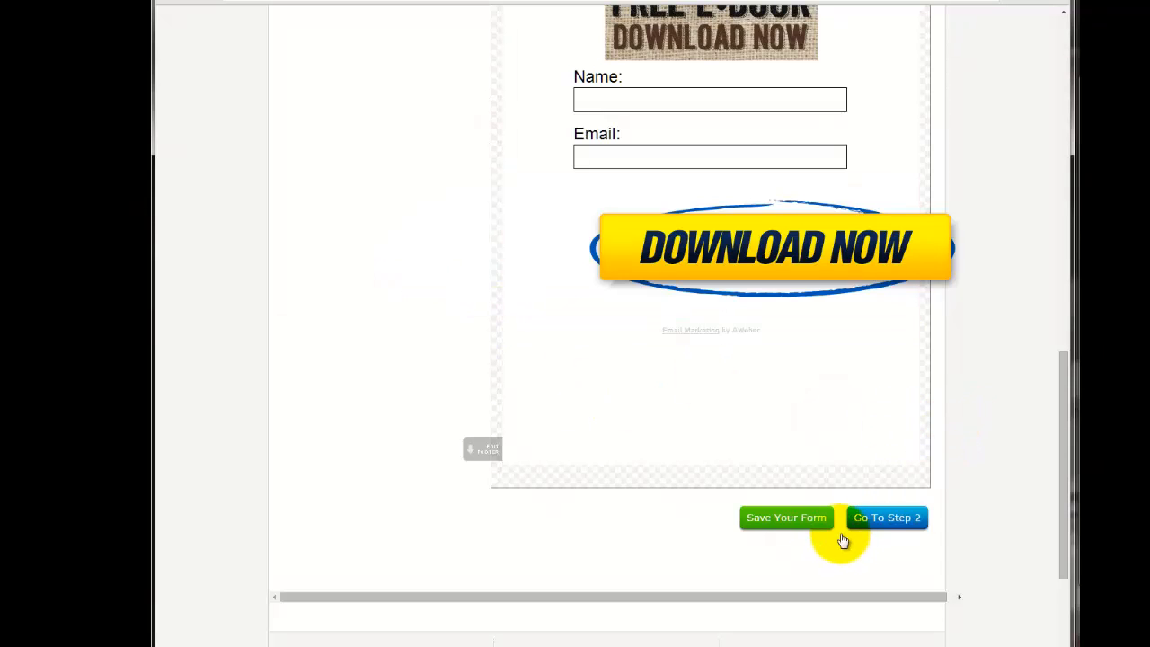
pyautogui.click(773, 519)
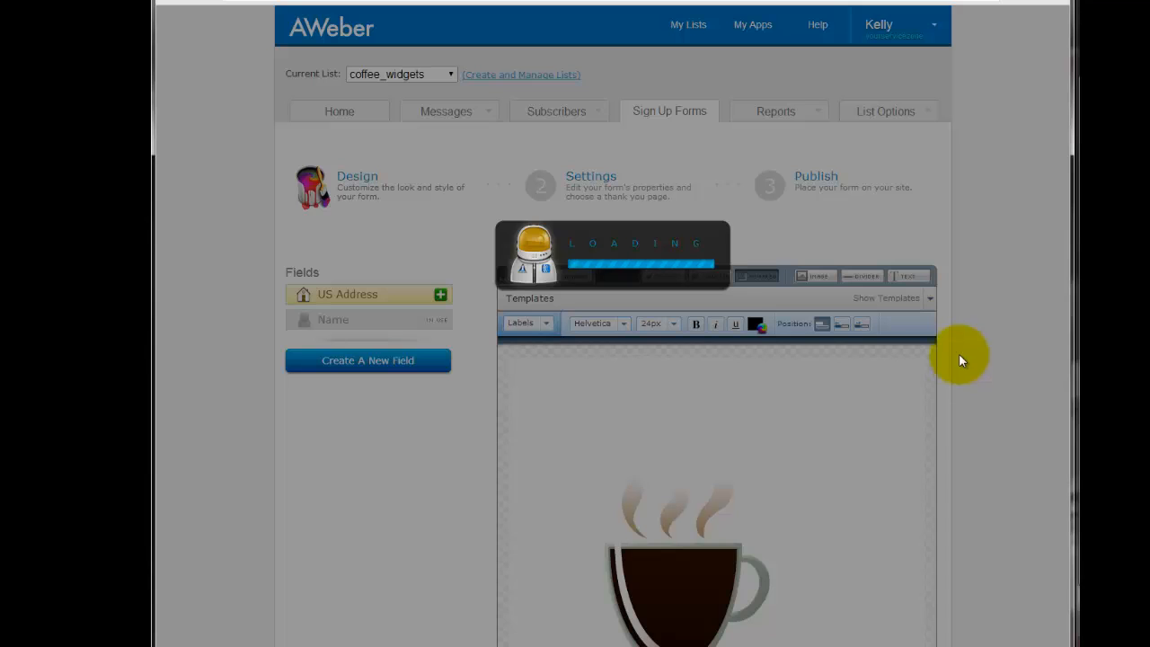
# Proceed to step 2, Settings, and set the form name to Free ebook offer.
pyautogui.scroll(-4, 946, 358)
pyautogui.scroll(-6, 945, 359)
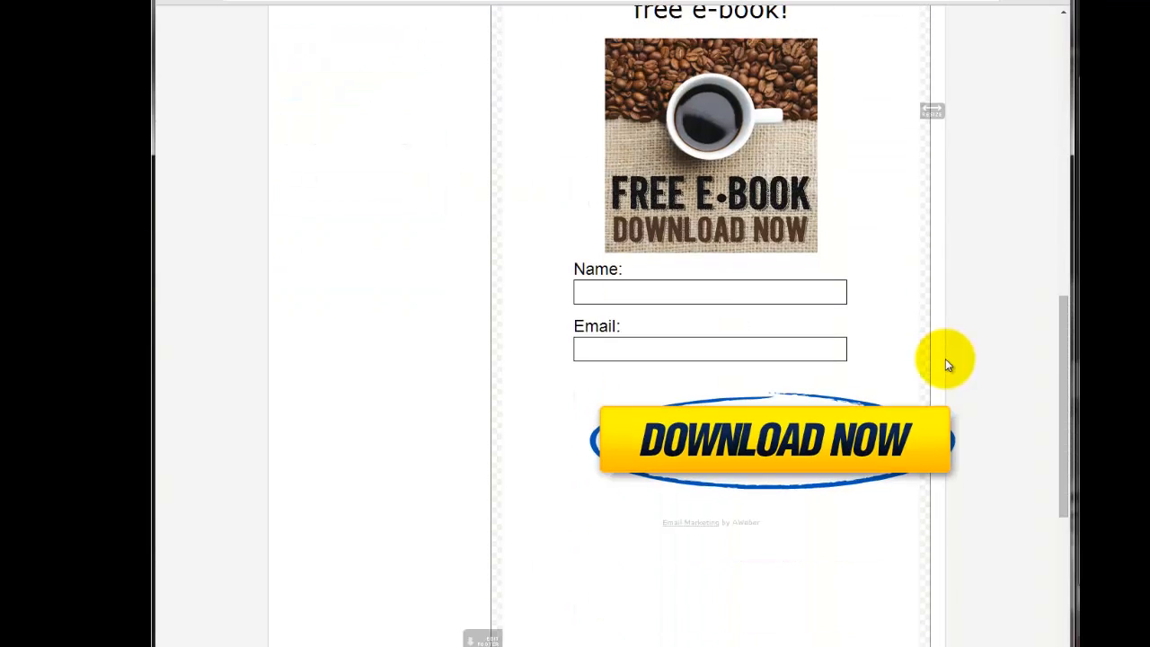
pyautogui.click(906, 504)
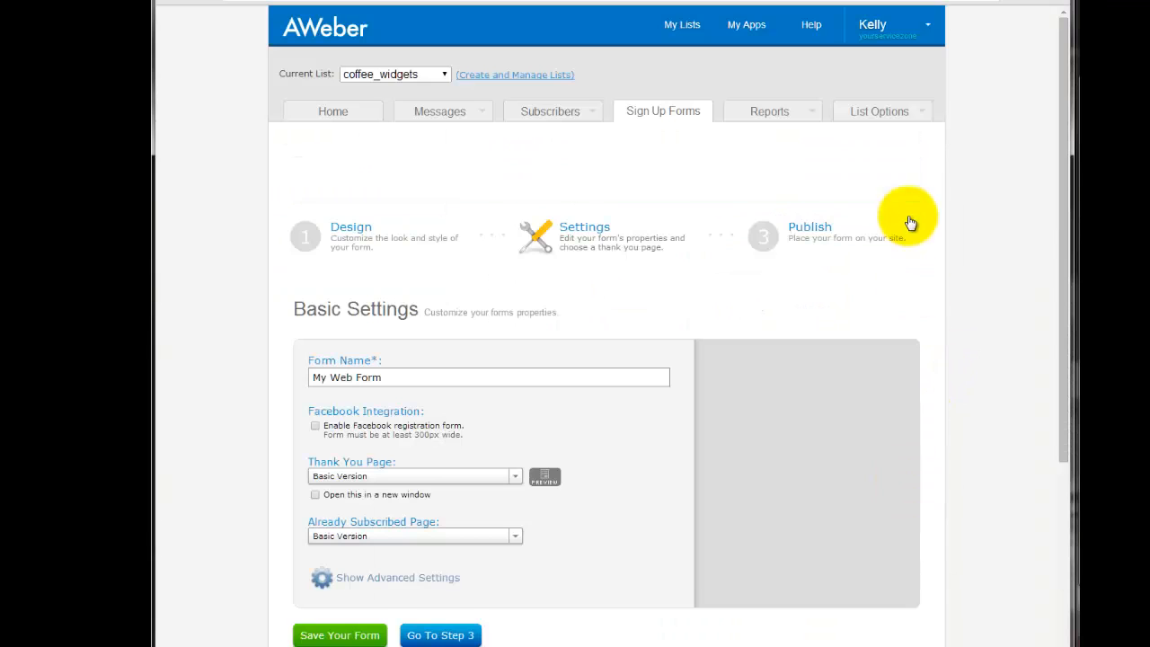
pyautogui.tripleClick(311, 327)
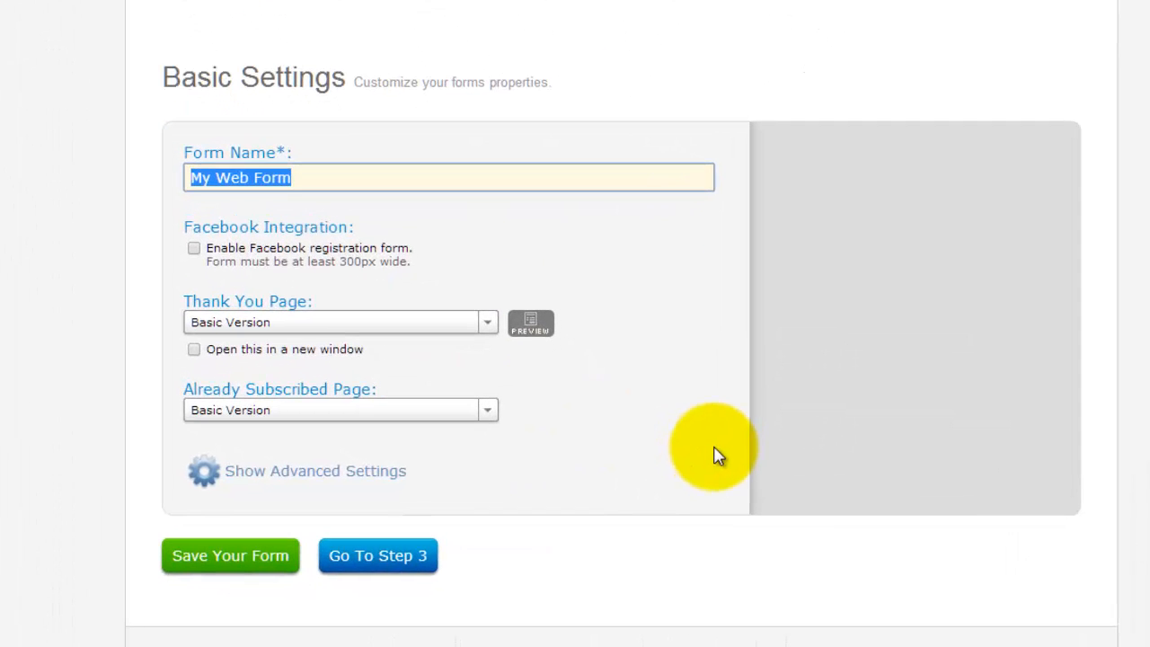
pyautogui.write('Fer')
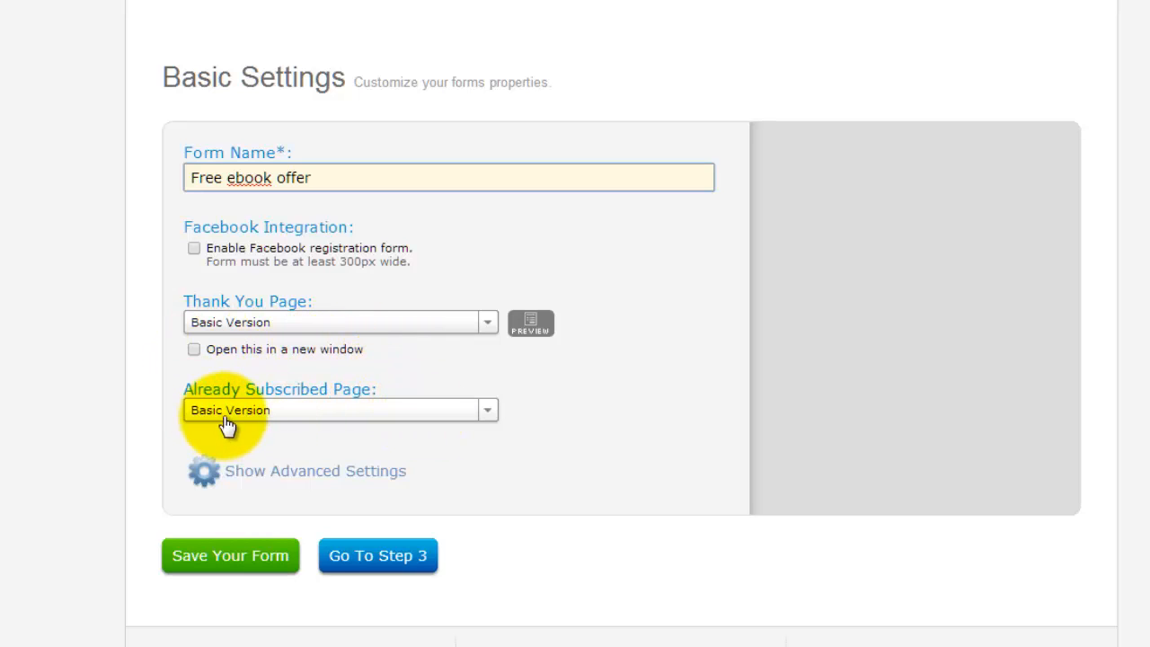
# In the advanced settings, set ad tracking to Free_ebook_offer, check the start message choices and save the form.
pyautogui.click(207, 474)
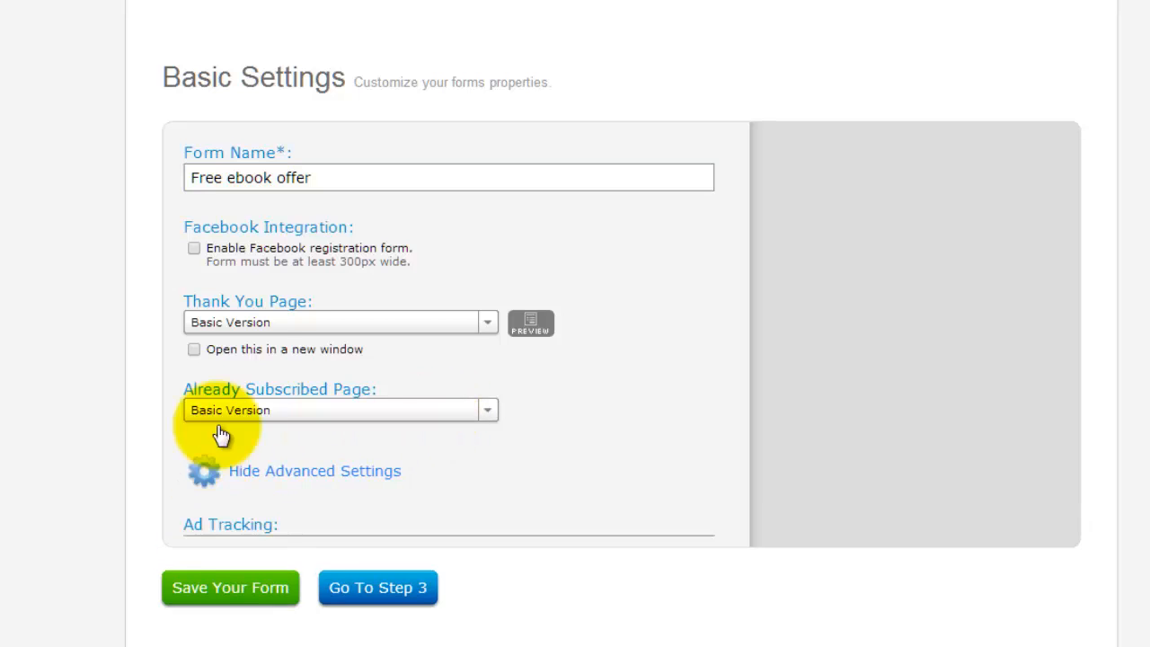
pyautogui.scroll(-3, 290, 283)
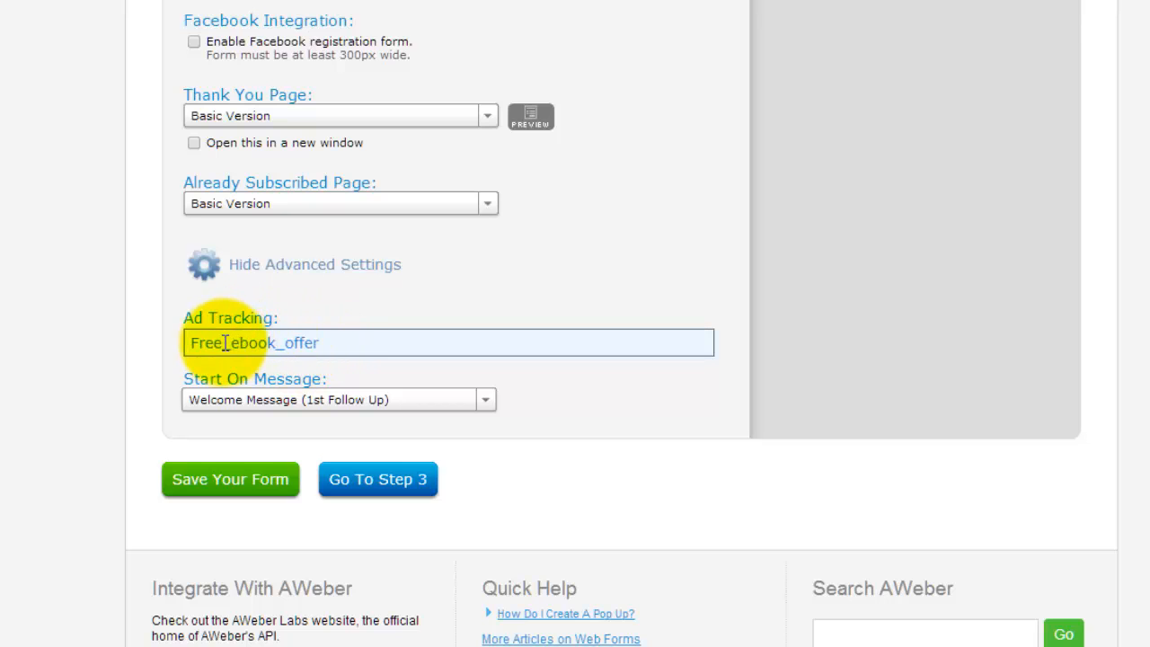
pyautogui.scroll(1, 449, 437)
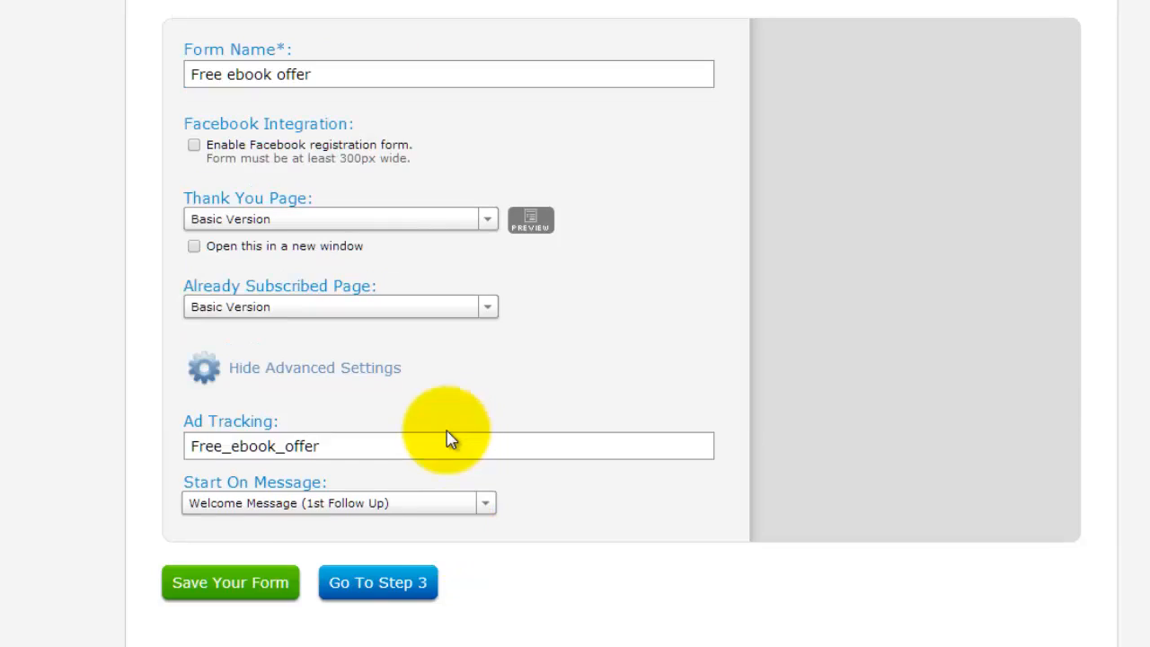
pyautogui.click(486, 506)
pyautogui.click(485, 509)
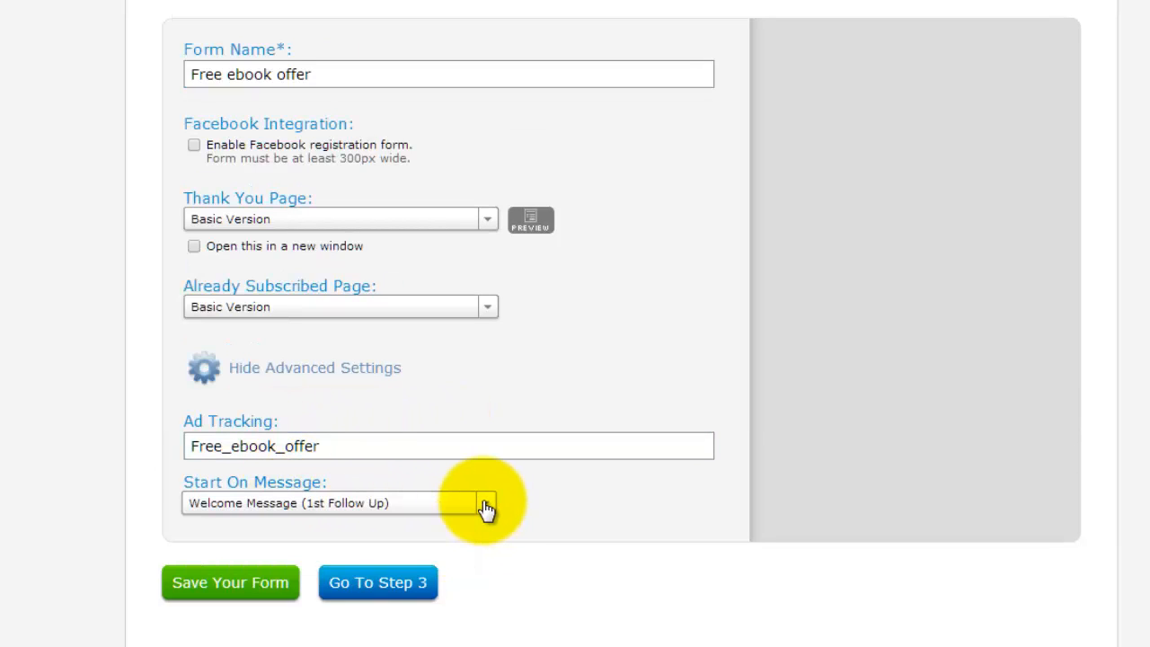
pyautogui.click(236, 585)
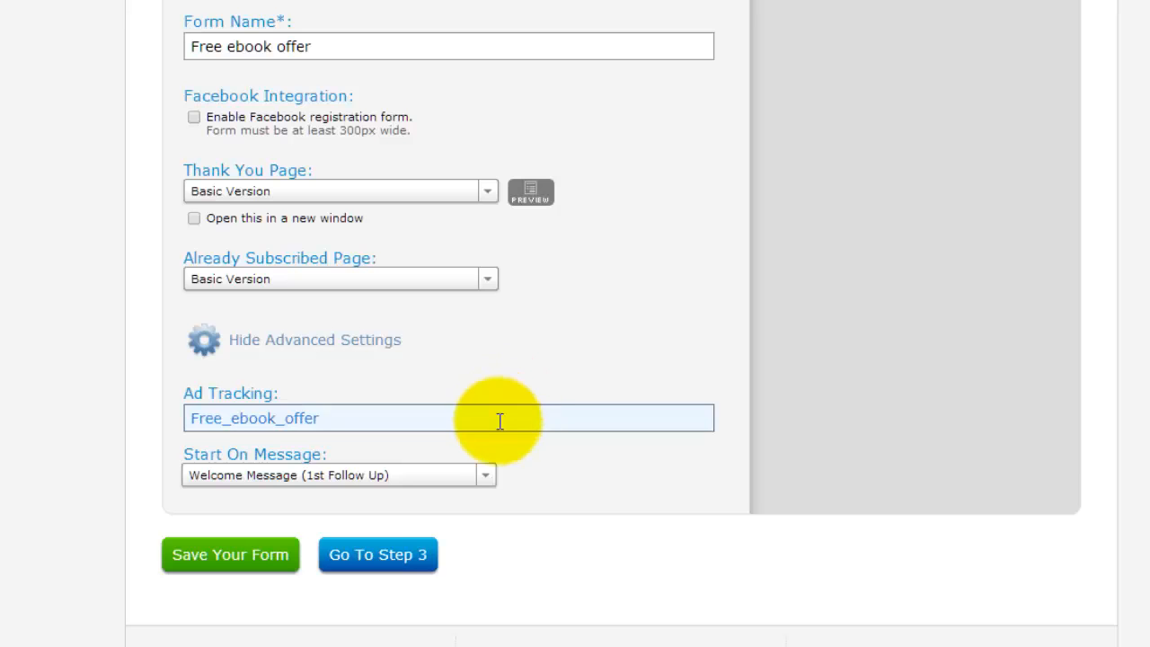
# Proceed to step 3, Publish, and view who can publish the form to the website.
pyautogui.scroll(-3, 498, 420)
pyautogui.click(396, 352)
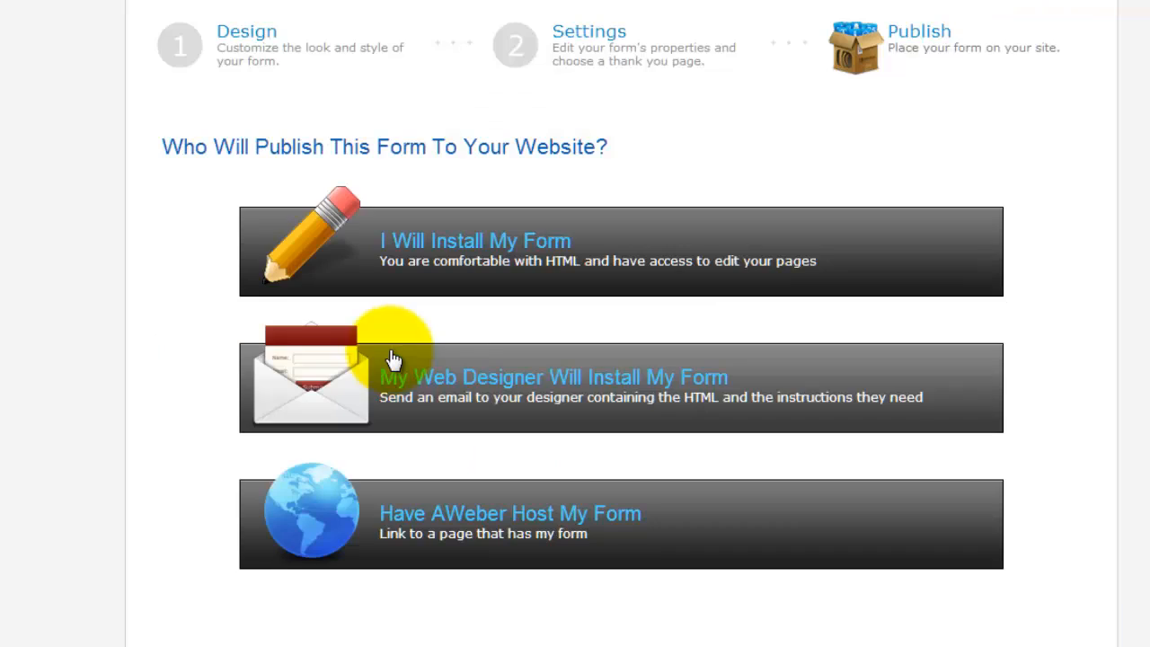
pyautogui.scroll(-5, 1083, 226)
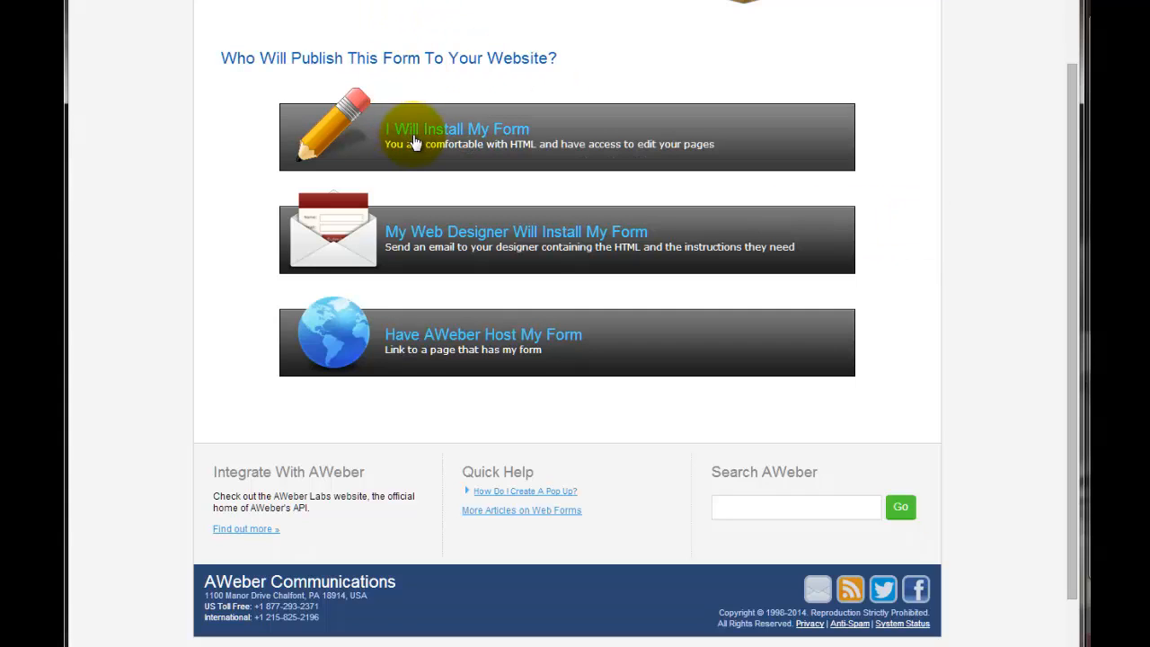
# Open the I Will Install My Form option and compare its Javascript Snippet with the Raw HTML Version.
pyautogui.click(481, 149)
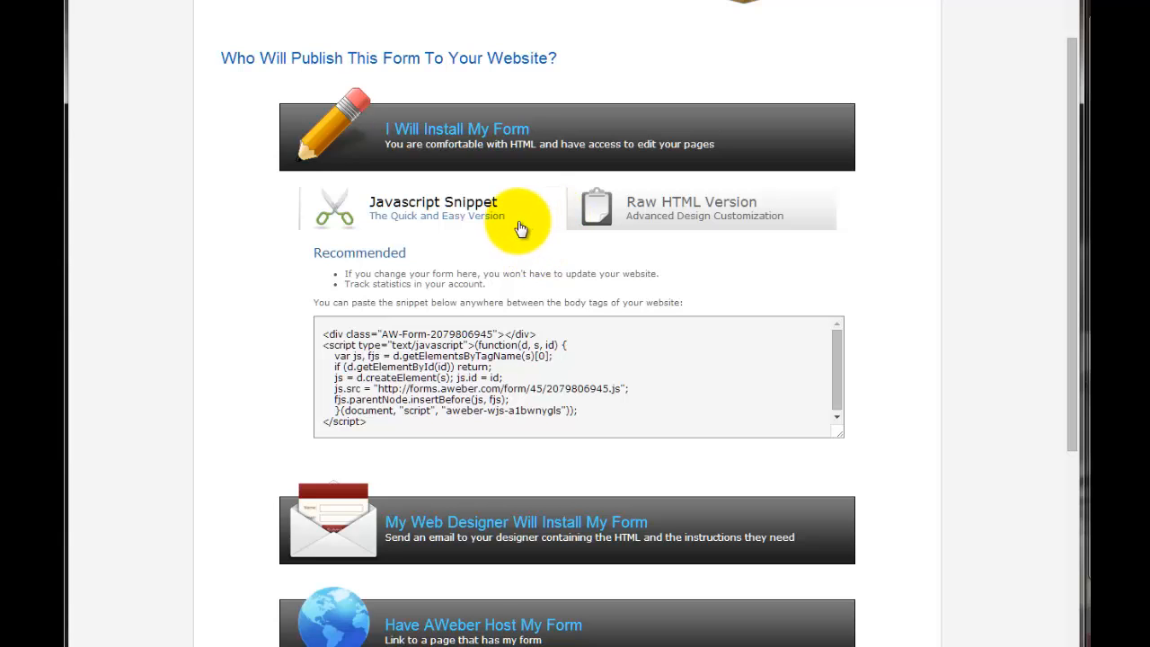
pyautogui.click(703, 210)
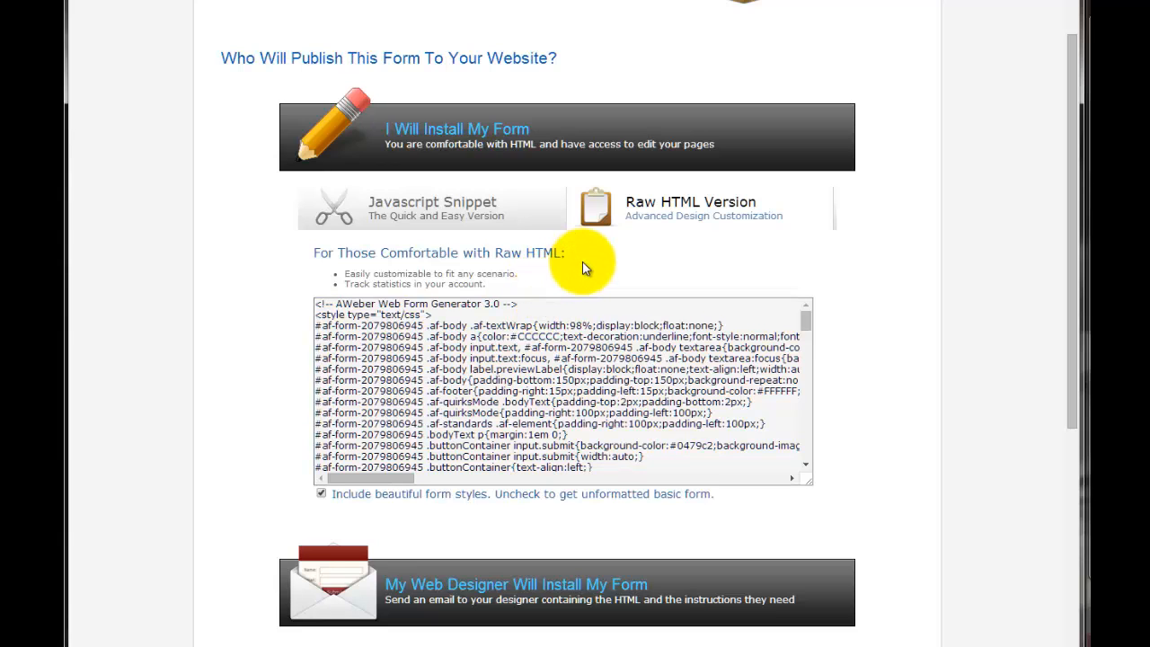
pyautogui.click(513, 215)
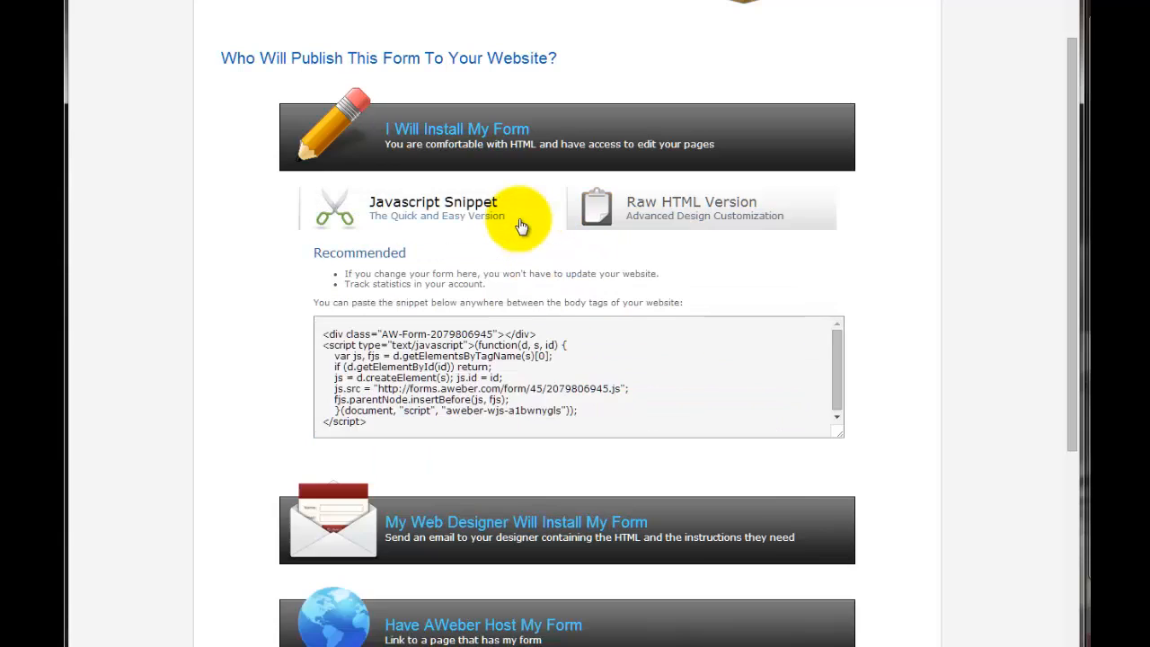
# Collapse the self-install option and examine the My Web Designer Will Install My Form option.
pyautogui.scroll(-1, 513, 221)
pyautogui.click(556, 84)
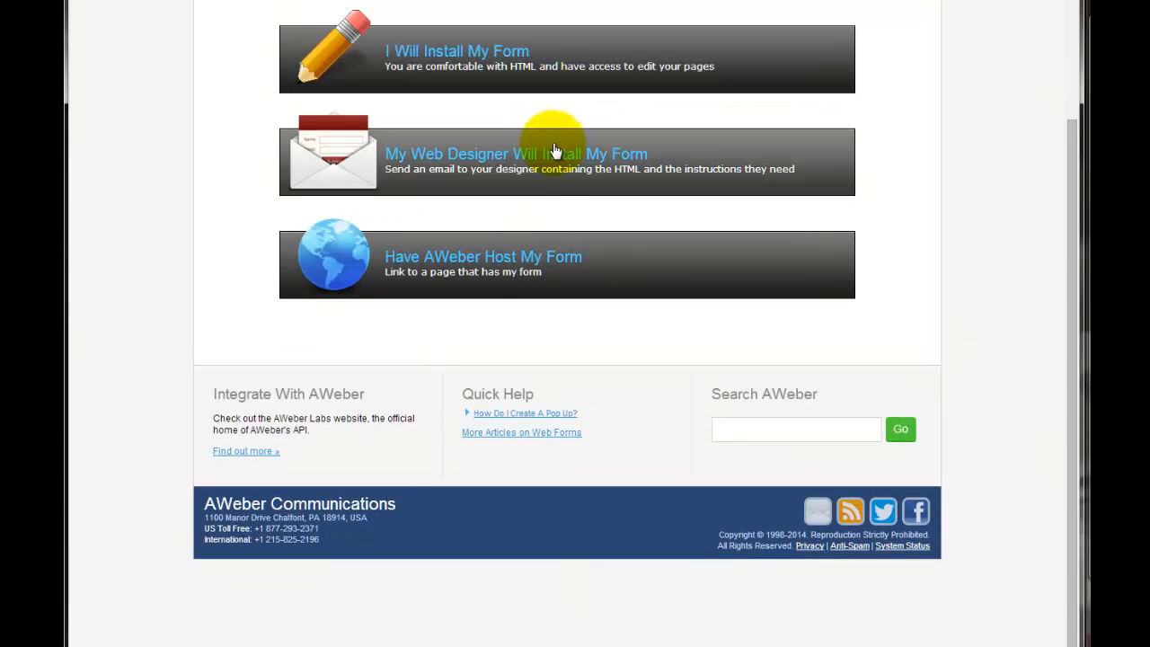
pyautogui.click(578, 179)
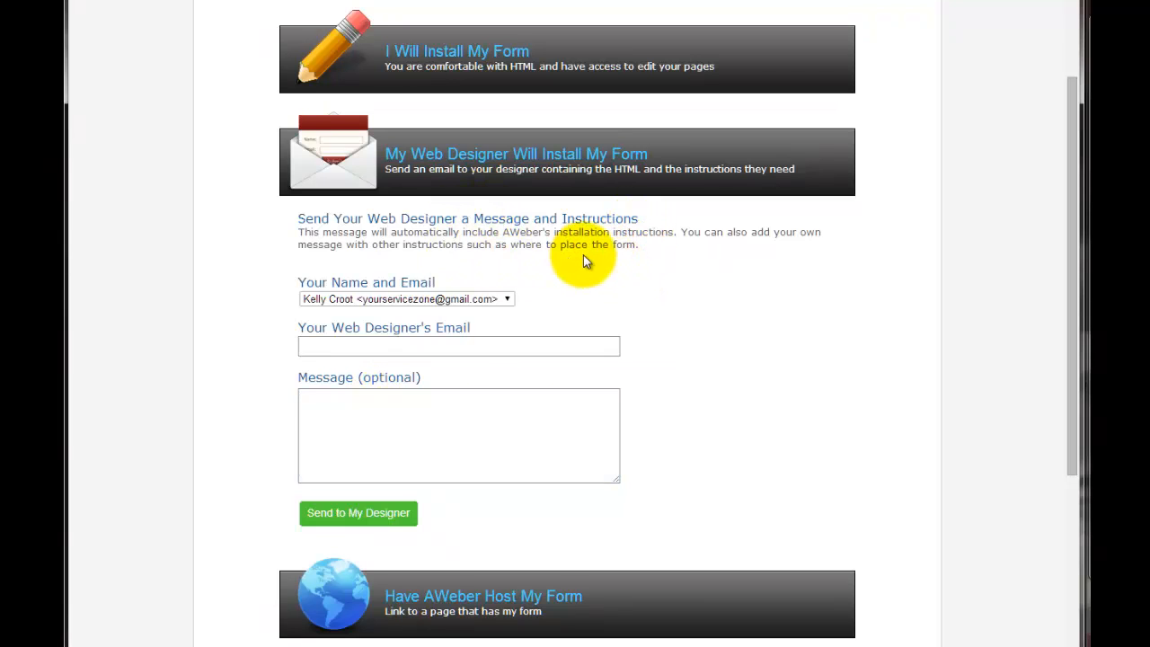
# Replace the web designer option with Have AWeber Host My Form and select the full hosted form link.
pyautogui.click(588, 161)
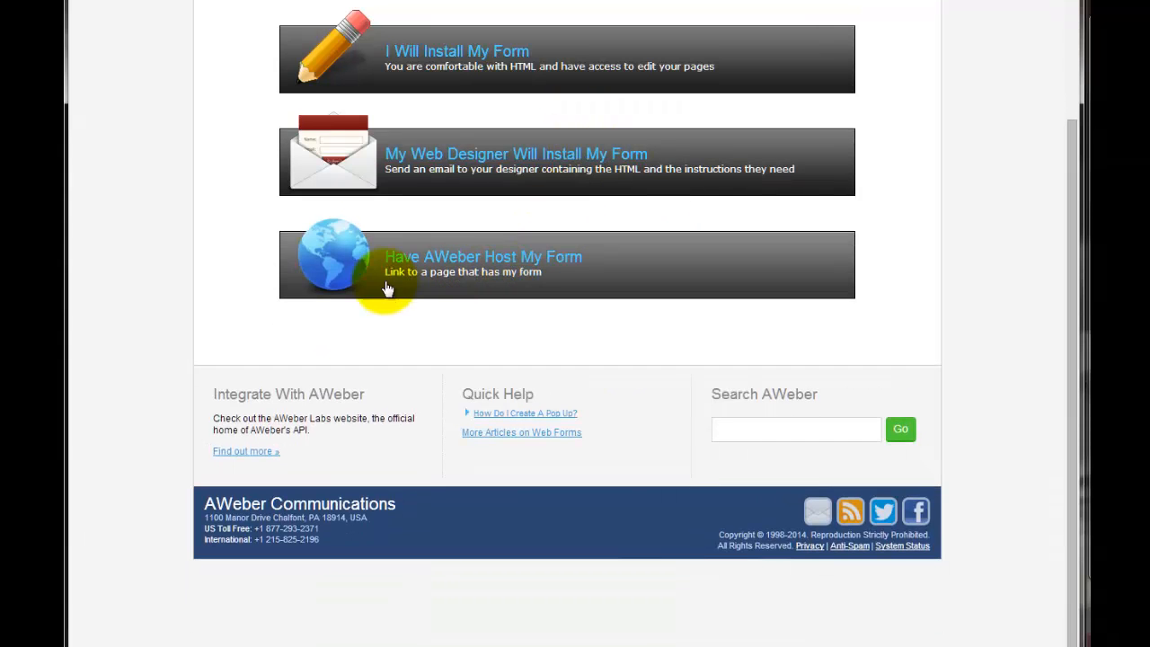
pyautogui.click(591, 273)
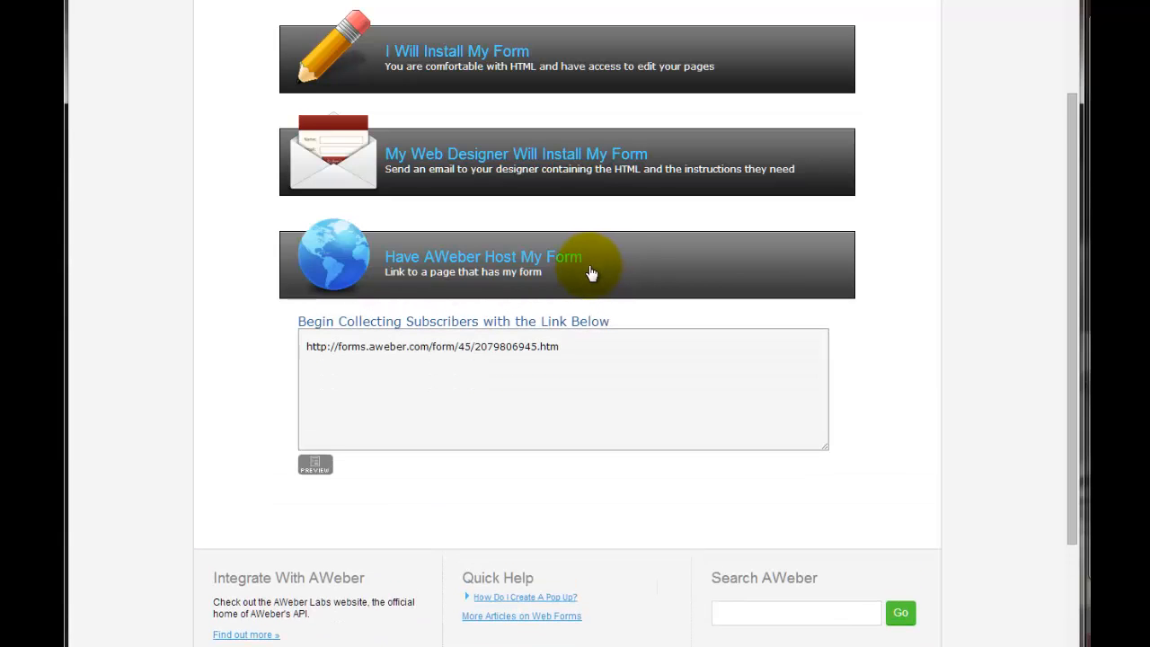
pyautogui.tripleClick(571, 346)
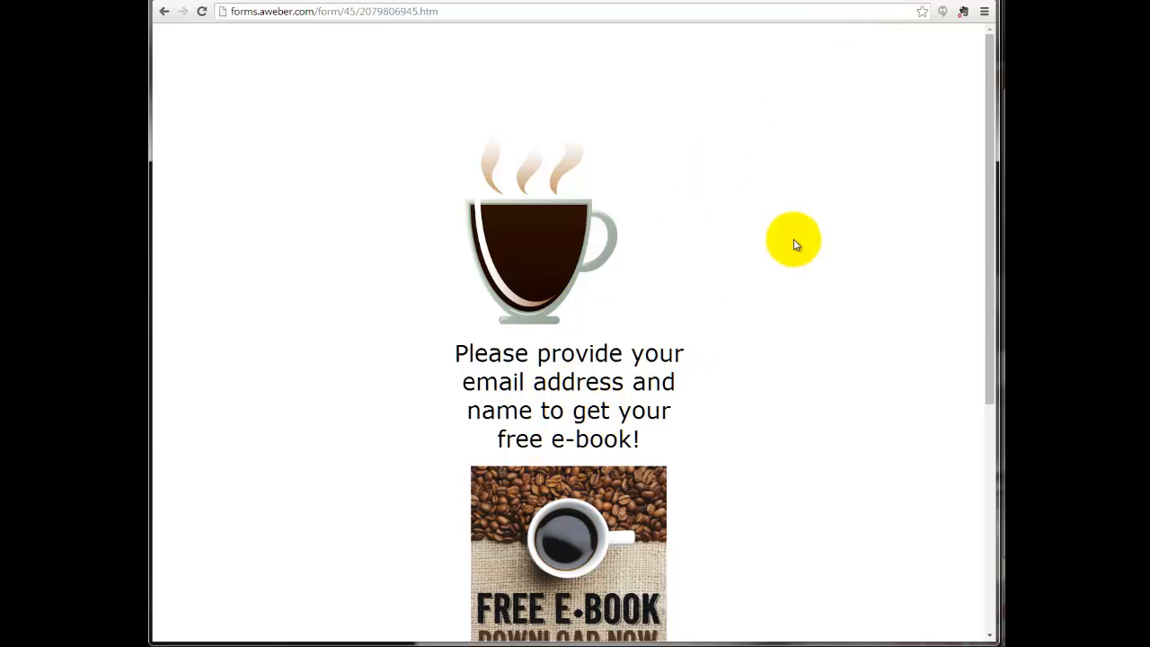
# Fill in the hosted sign-up form with the subscriber's name and email address, and submit it with Download Now.
pyautogui.scroll(-2, 703, 261)
pyautogui.scroll(-2, 684, 274)
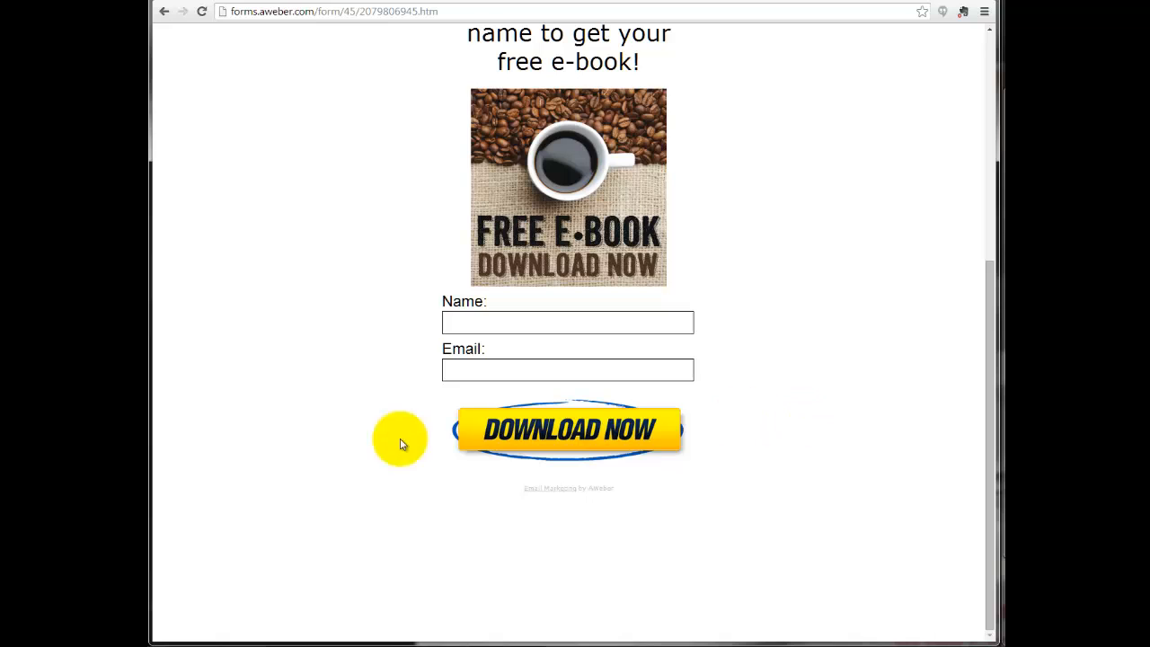
pyautogui.click(588, 323)
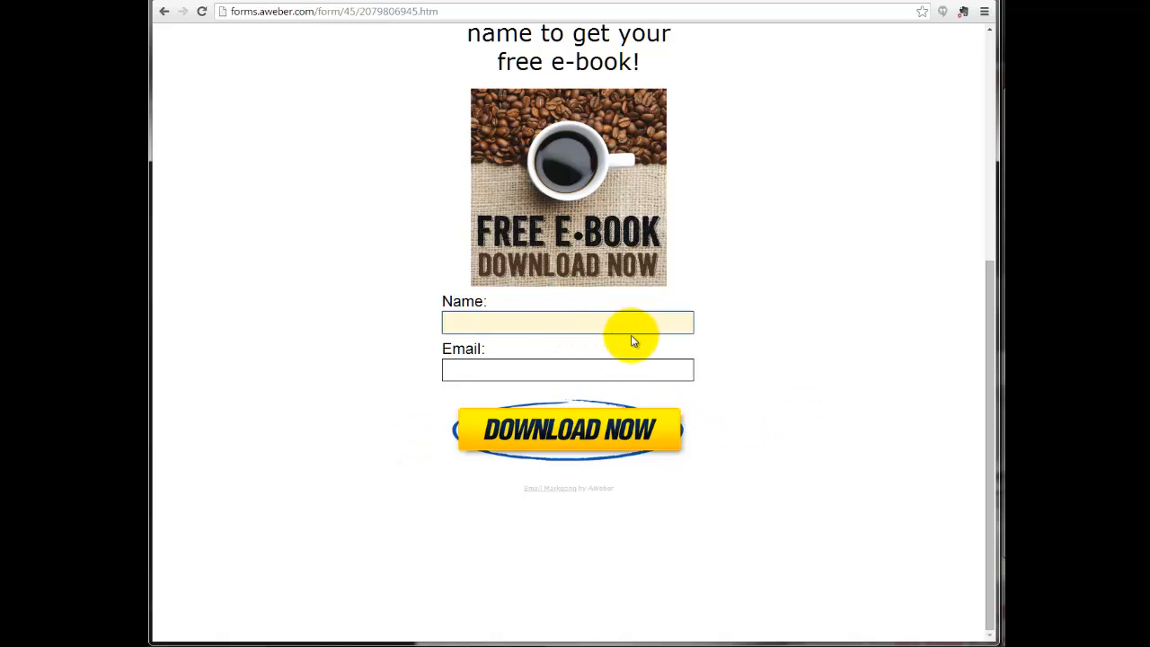
pyautogui.write('Andrew')
pyautogui.press('Tab')
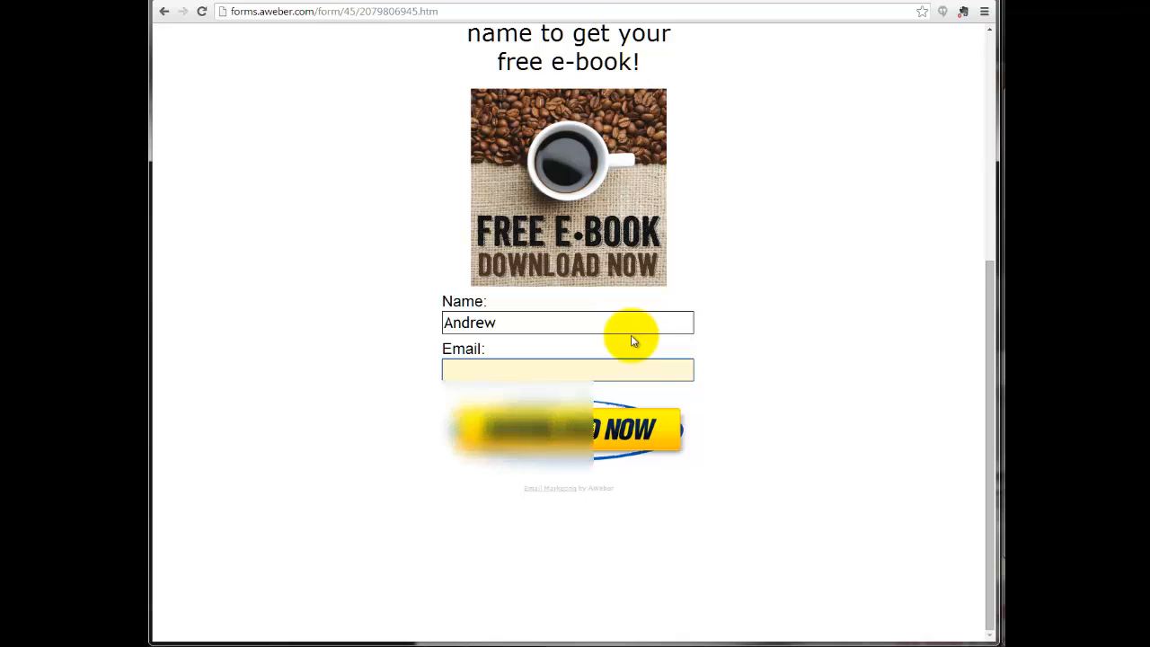
pyautogui.write('and')
pyautogui.press('Down')
pyautogui.press('Return')
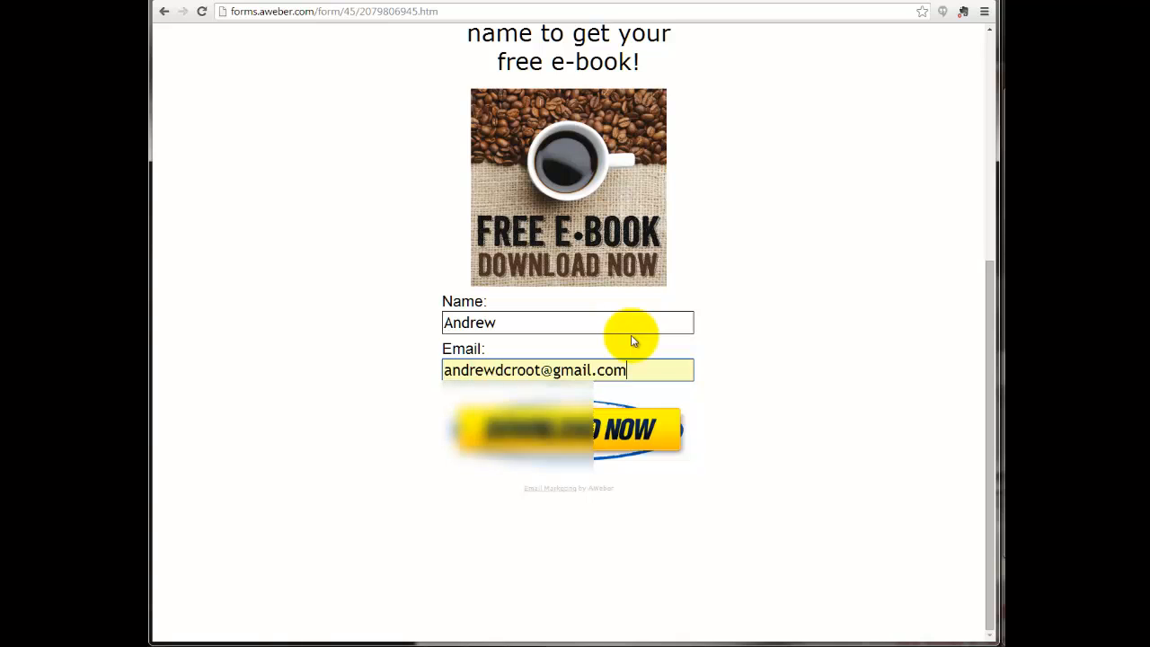
pyautogui.click(517, 441)
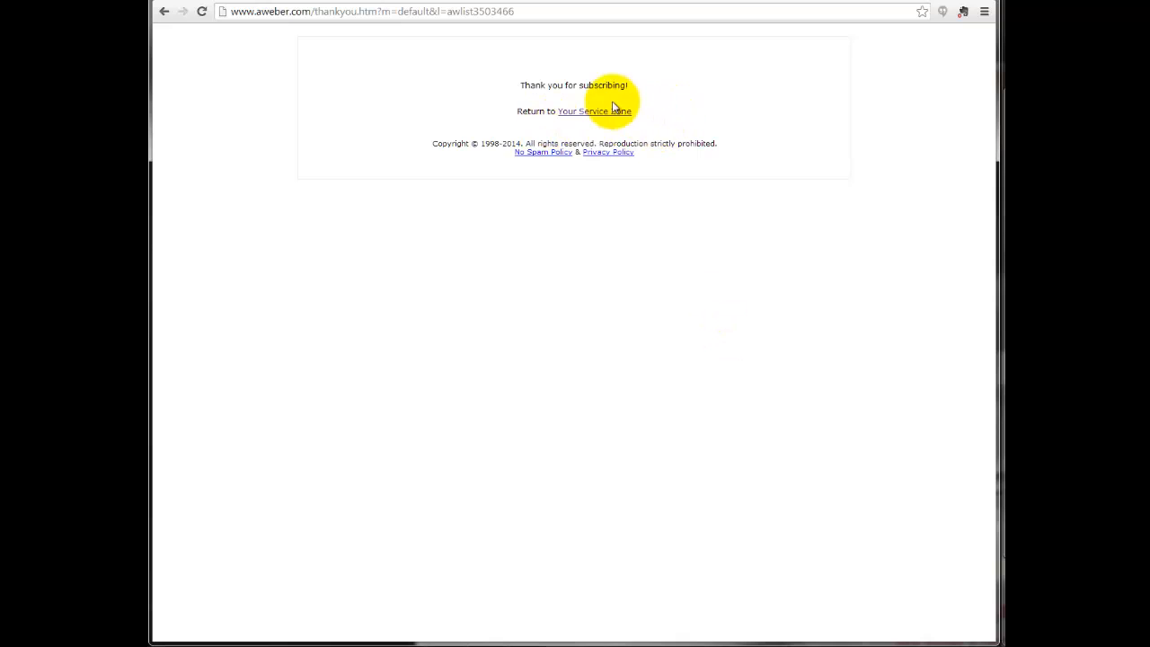
# Leave the thank-you page, return to the AWeber account overview and check the coffee_widgets subscriber figures in List Stats.
pyautogui.click(895, 1)
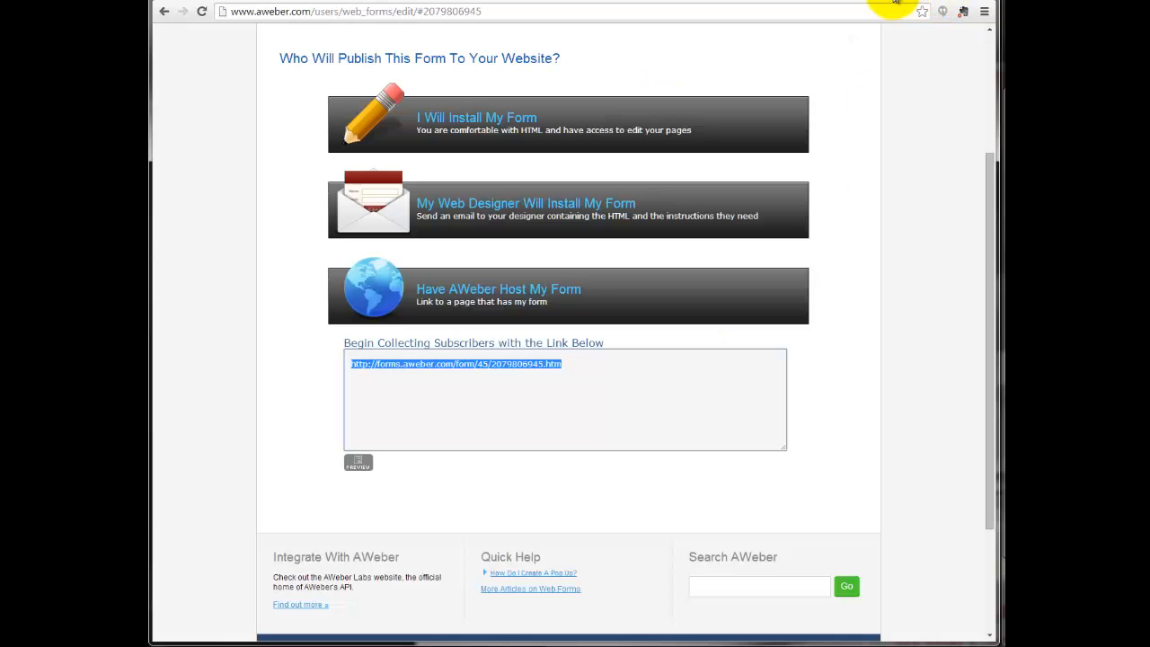
pyautogui.click(308, 106)
pyautogui.scroll(3, 310, 405)
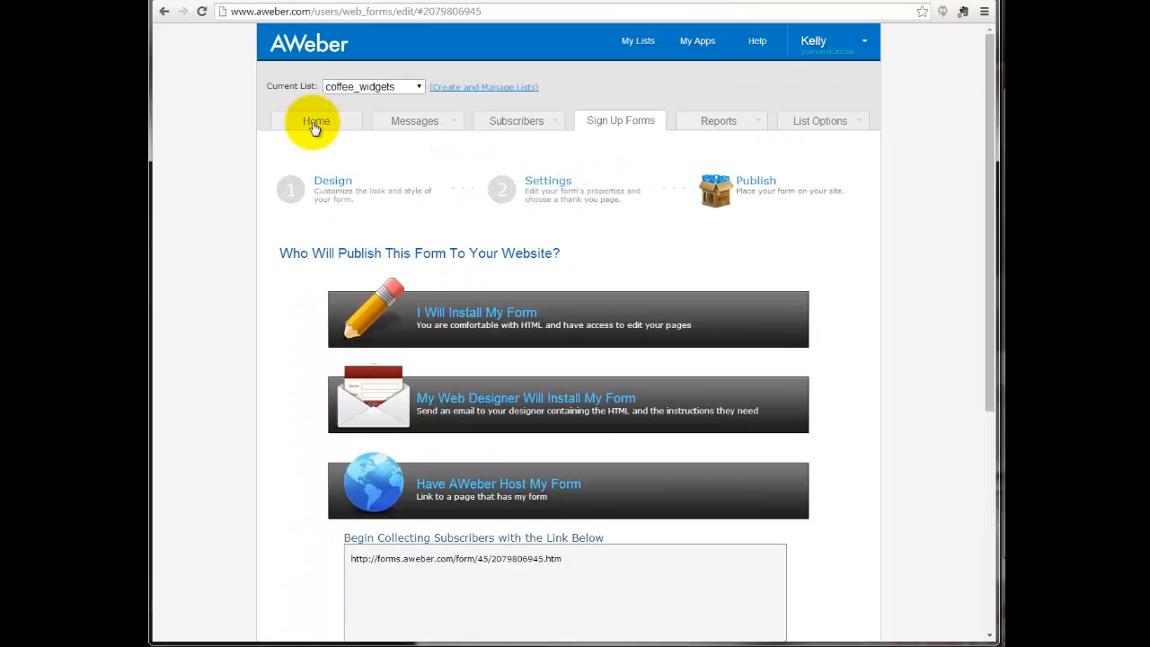
pyautogui.click(316, 124)
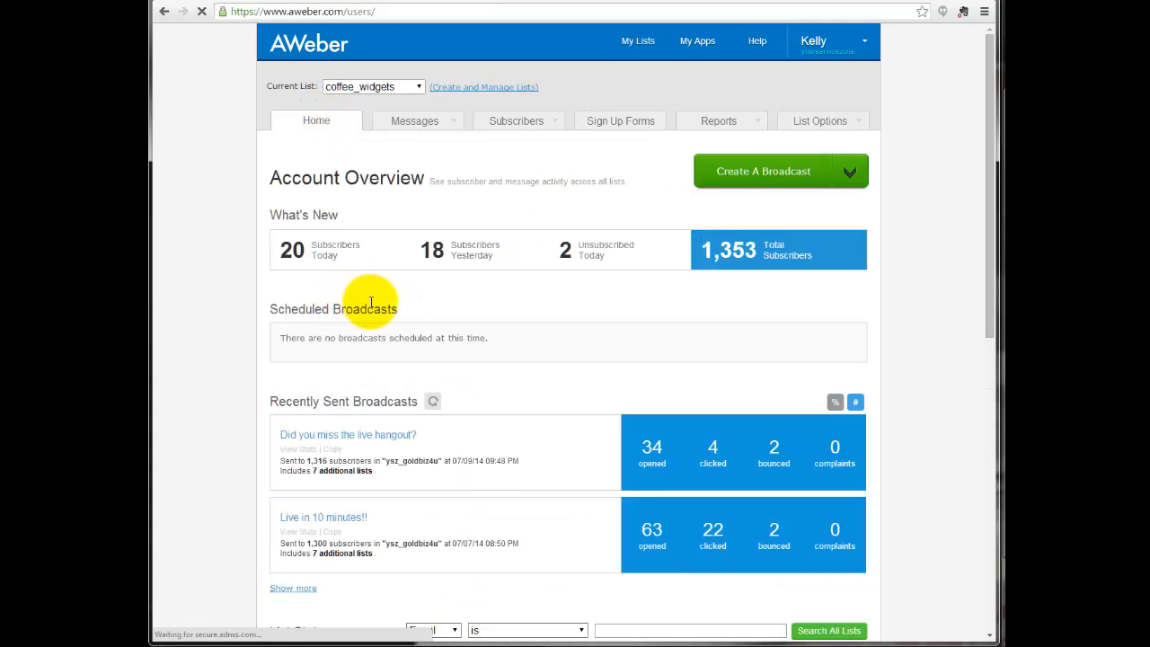
pyautogui.scroll(-2, 227, 357)
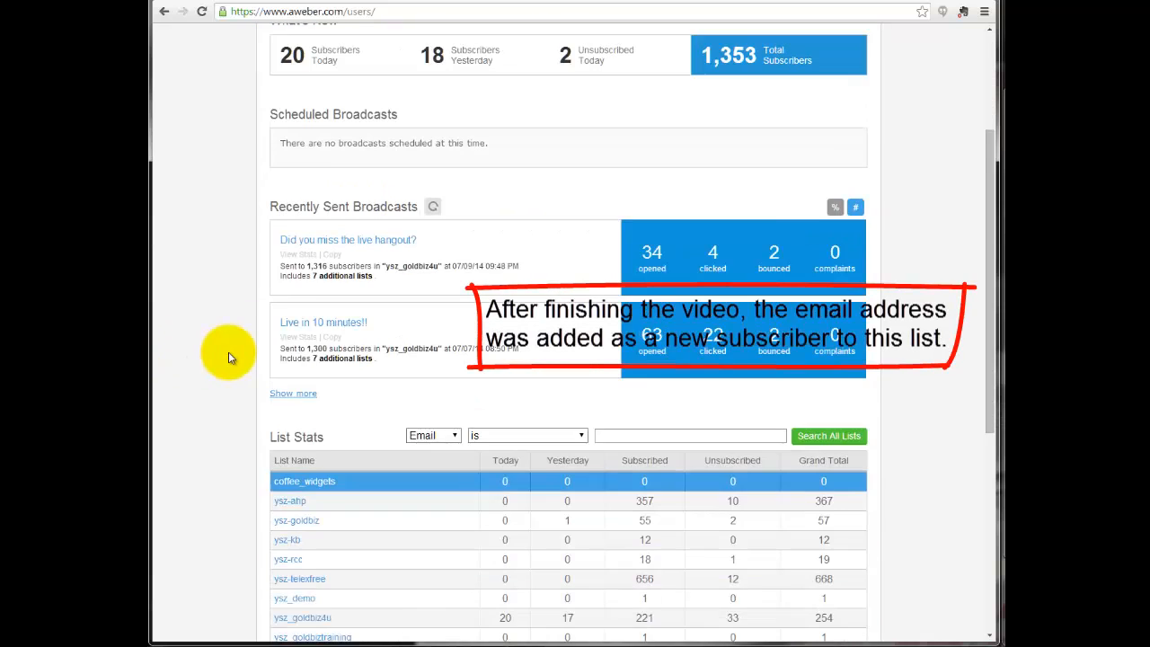
pyautogui.scroll(-1, 230, 355)
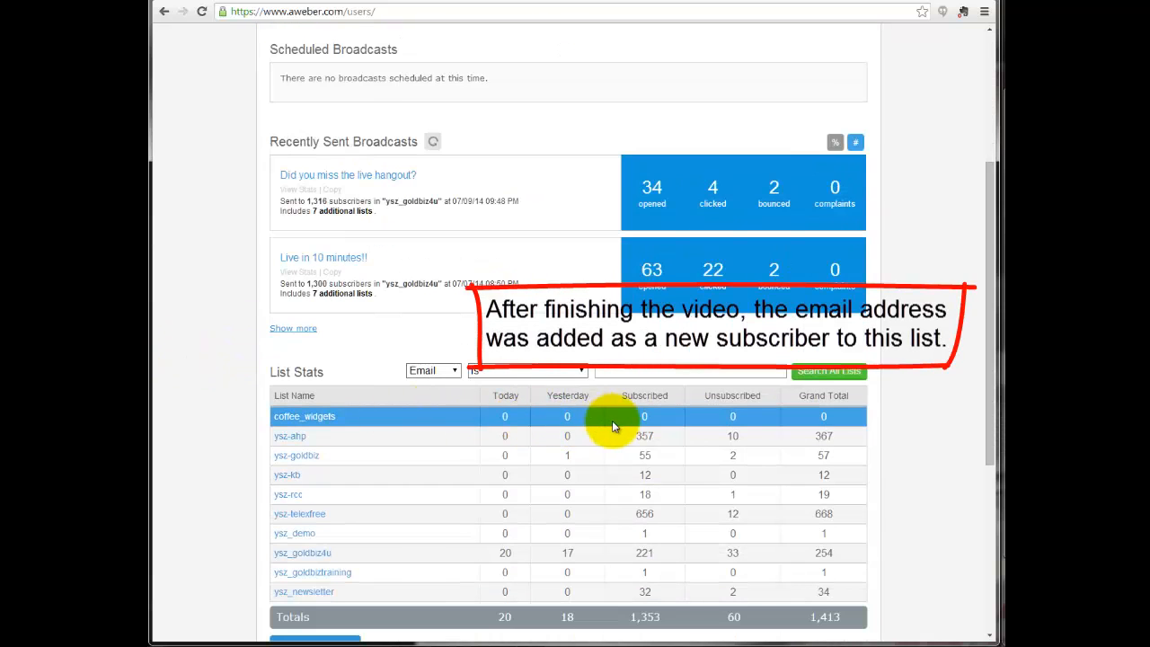
pyautogui.scroll(3, 488, 423)
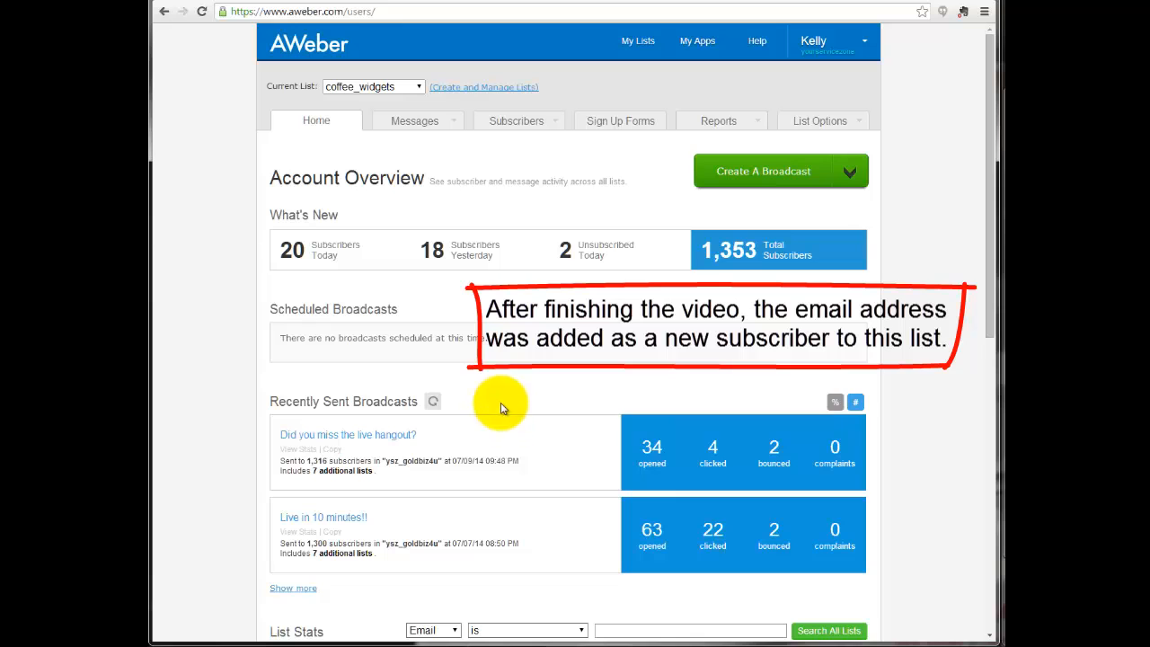